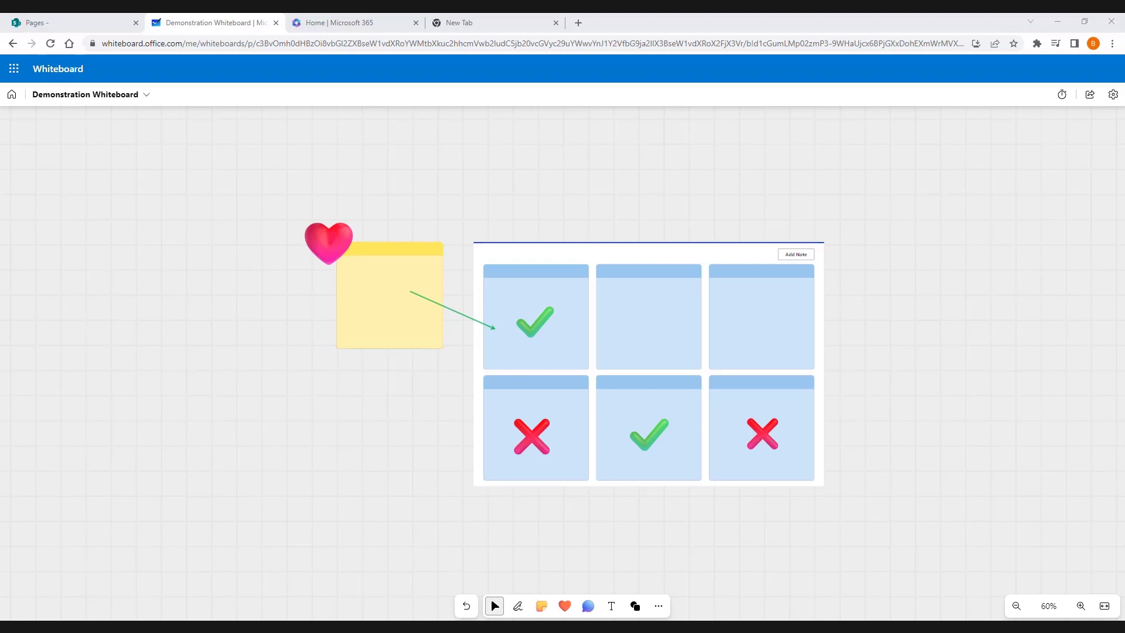
Look up Whiteboard in the app launcher of the SharePoint site, without opening it.
{"action": "left_click", "coordinate": [73, 23]}
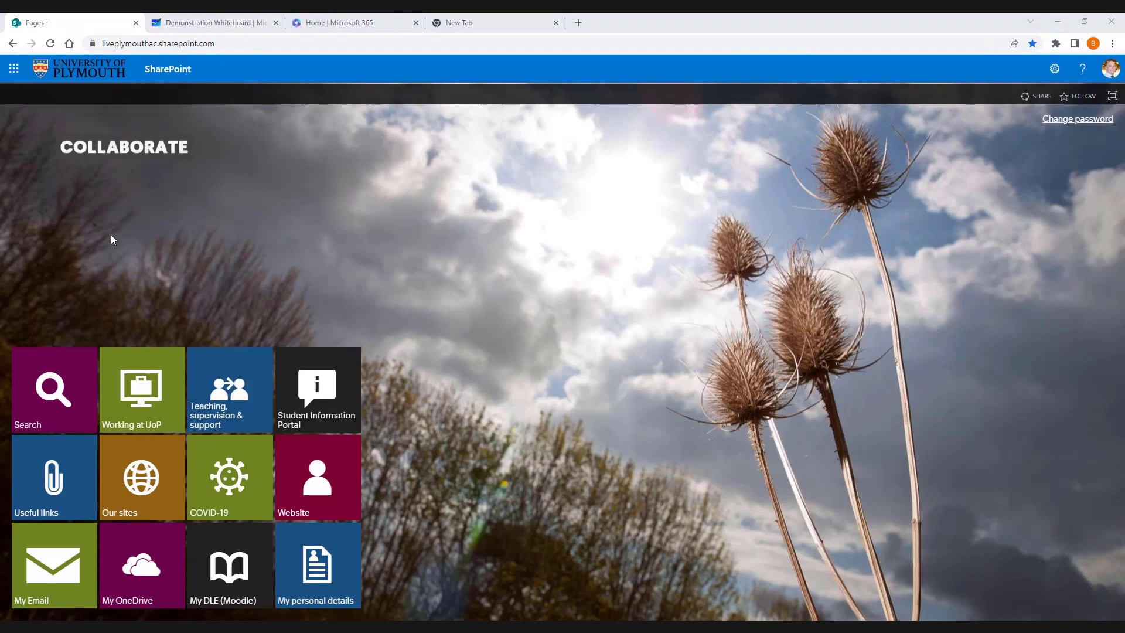
{"action": "left_click", "coordinate": [14, 70]}
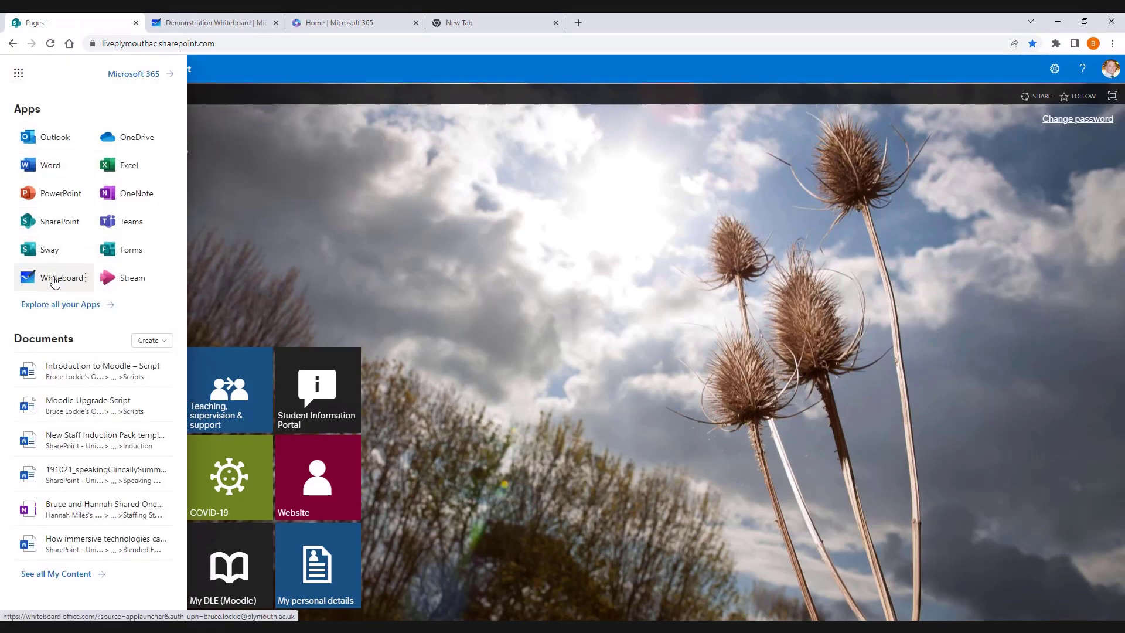
{"action": "left_click", "coordinate": [320, 273]}
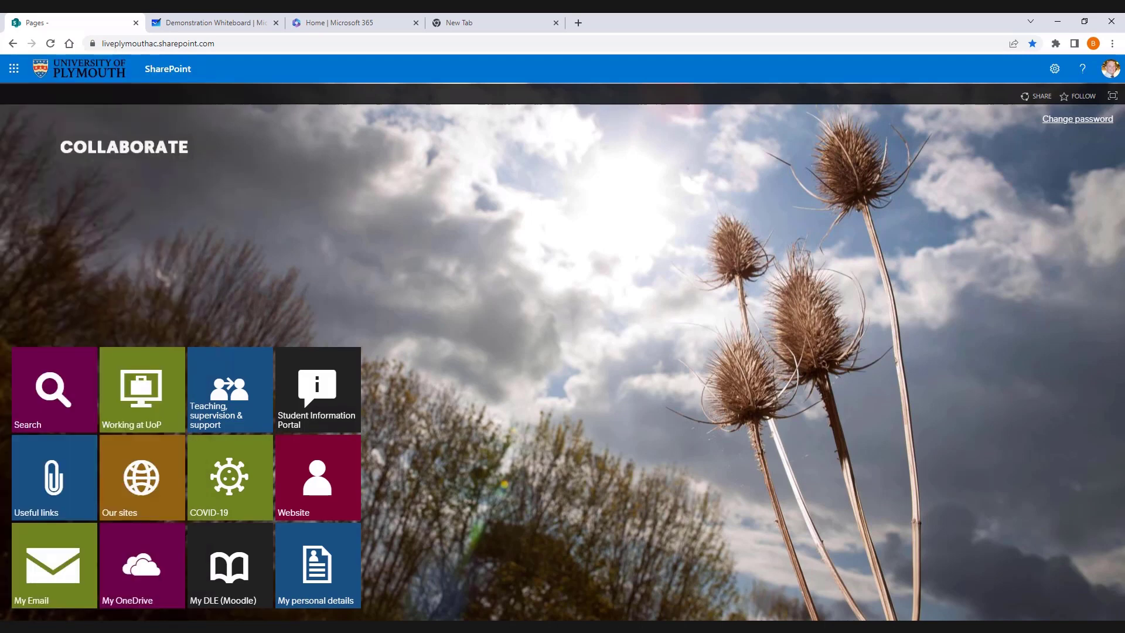
Switch to Microsoft 365 and locate Whiteboard among the productivity apps.
{"action": "left_click", "coordinate": [335, 25]}
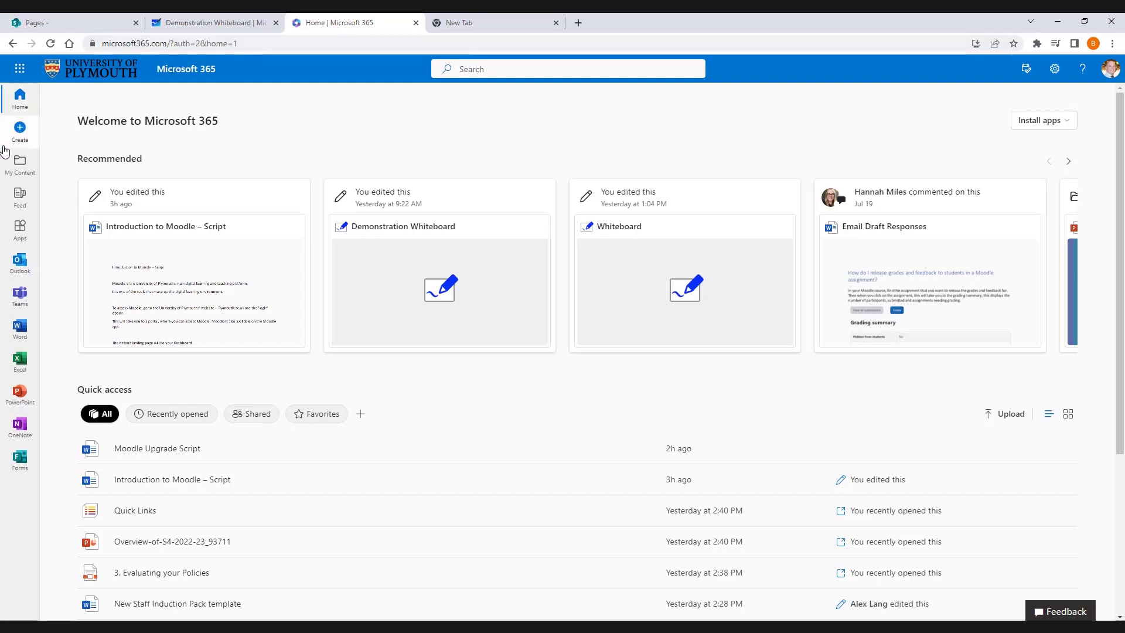
{"action": "left_click", "coordinate": [22, 230]}
{"action": "scroll", "coordinate": [118, 182], "scroll_direction": "down", "scroll_amount": 3}
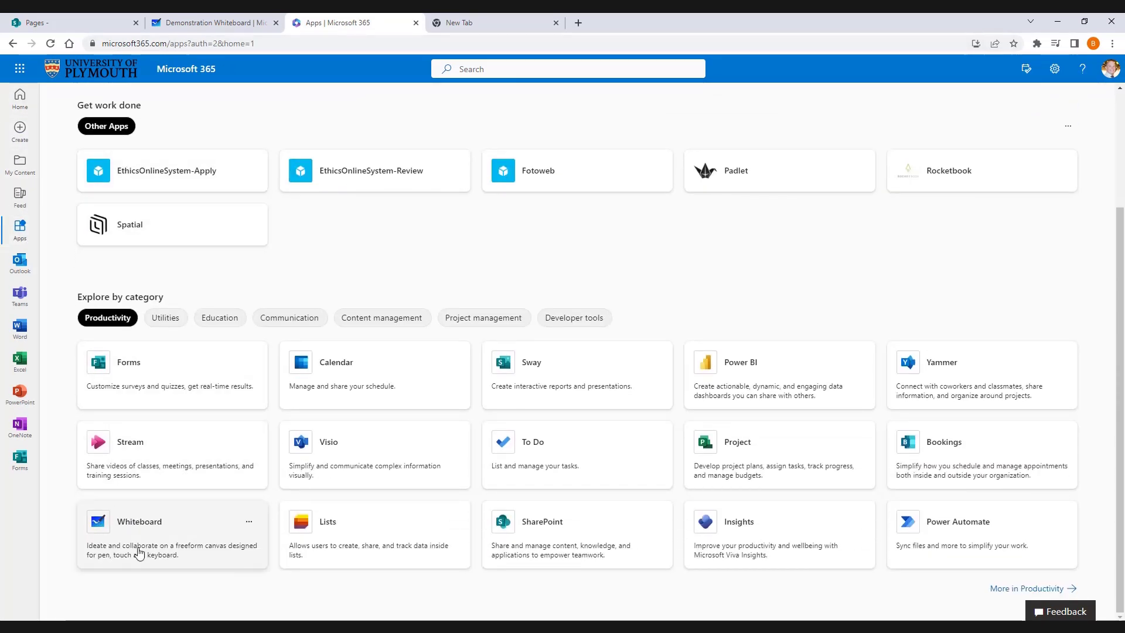
Open whiteboard.office.com in the unused new browser page.
{"action": "left_click", "coordinate": [445, 25]}
{"action": "left_click", "coordinate": [426, 37]}
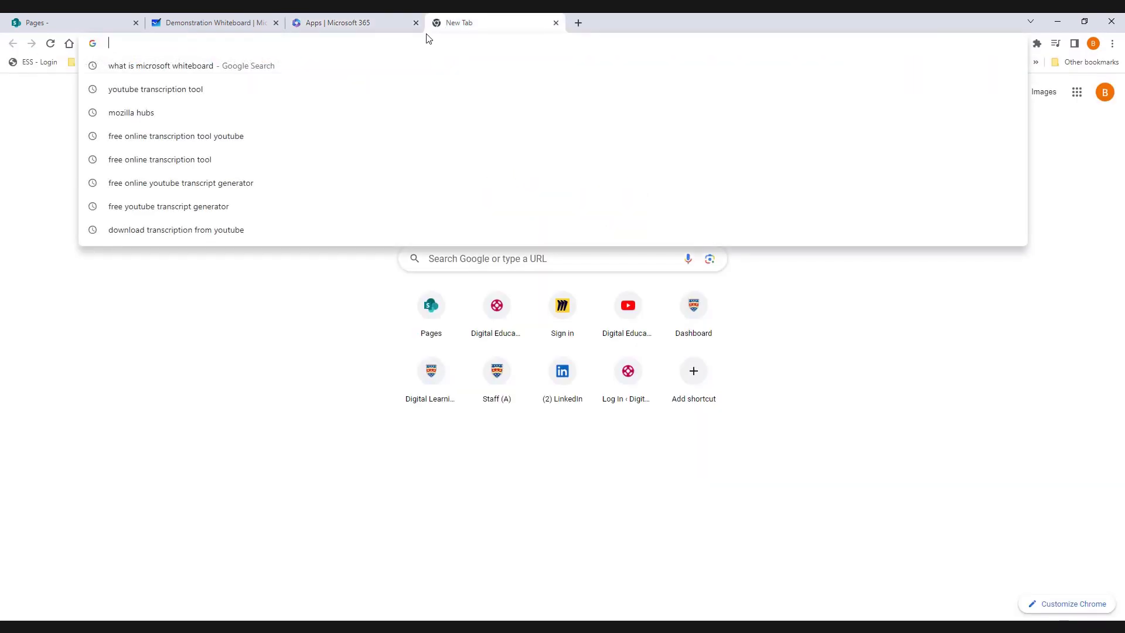
{"action": "type", "text": "whiteboard.office.com"}
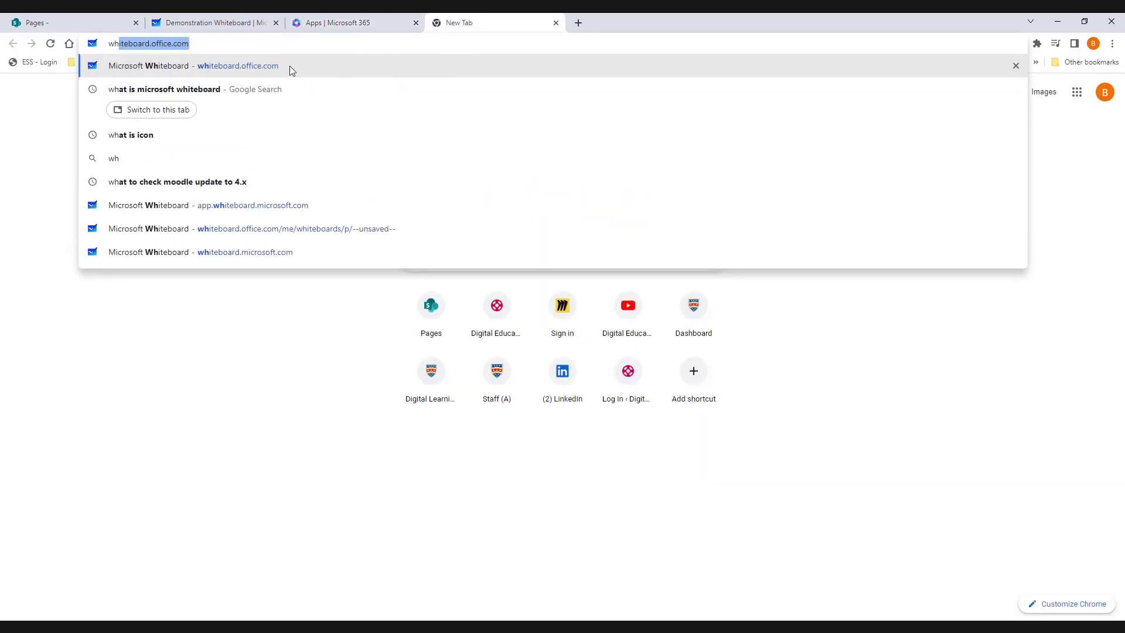
{"action": "left_click", "coordinate": [297, 66]}
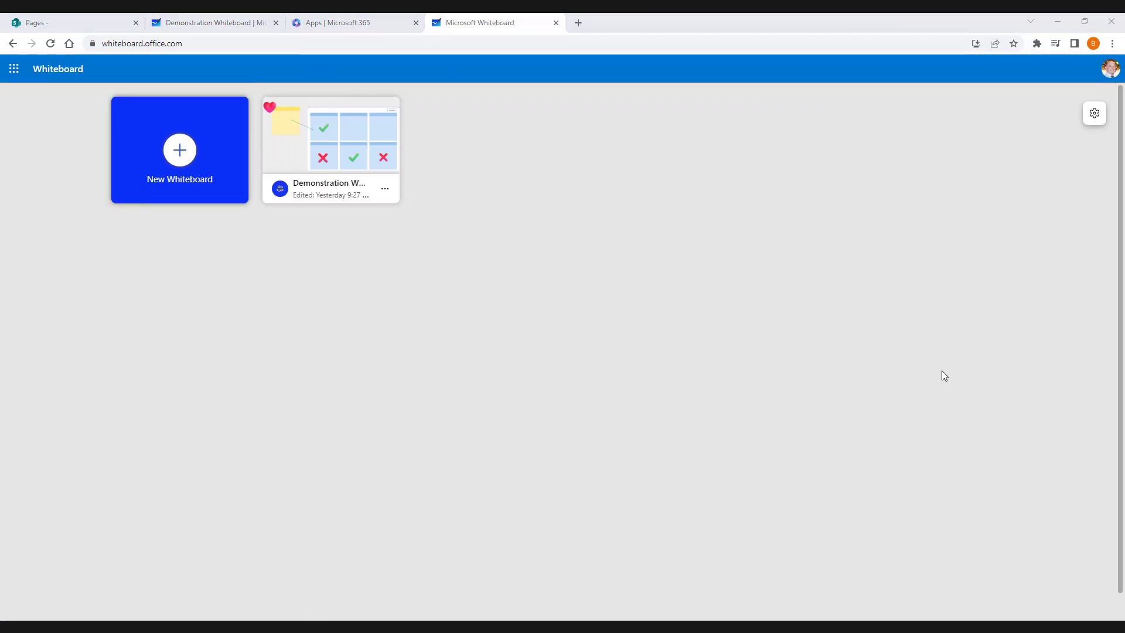
Create a new whiteboard that starts with a blank canvas.
{"action": "left_click", "coordinate": [176, 138]}
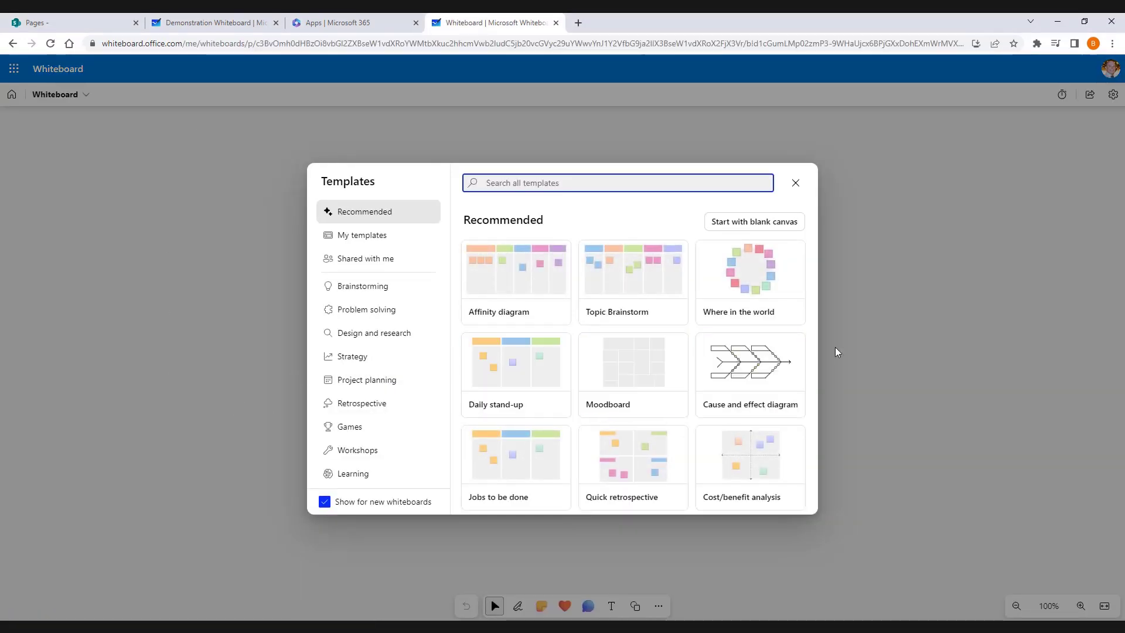
{"action": "mouse_move", "coordinate": [787, 248]}
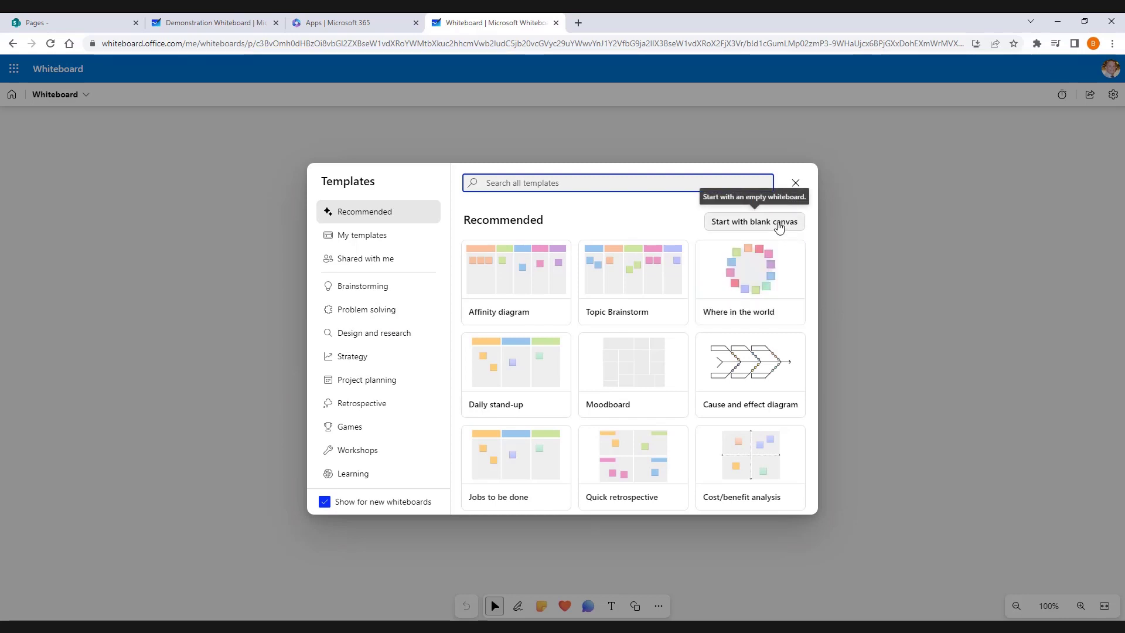
{"action": "left_click", "coordinate": [780, 223]}
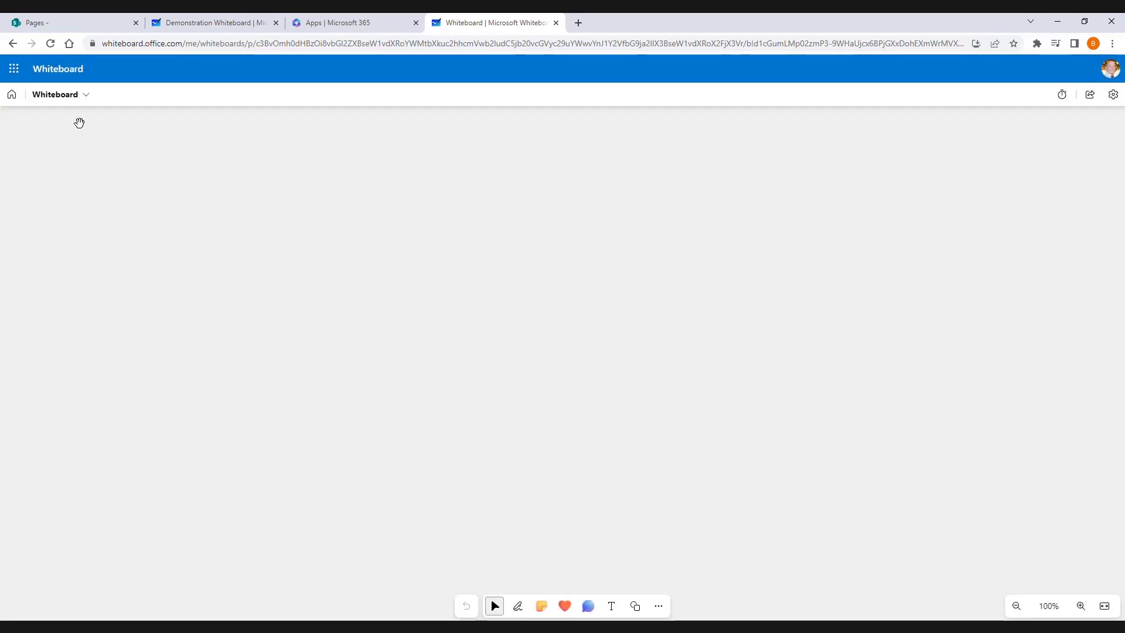
Rename the board as "Whiteboard test".
{"action": "left_click", "coordinate": [73, 106]}
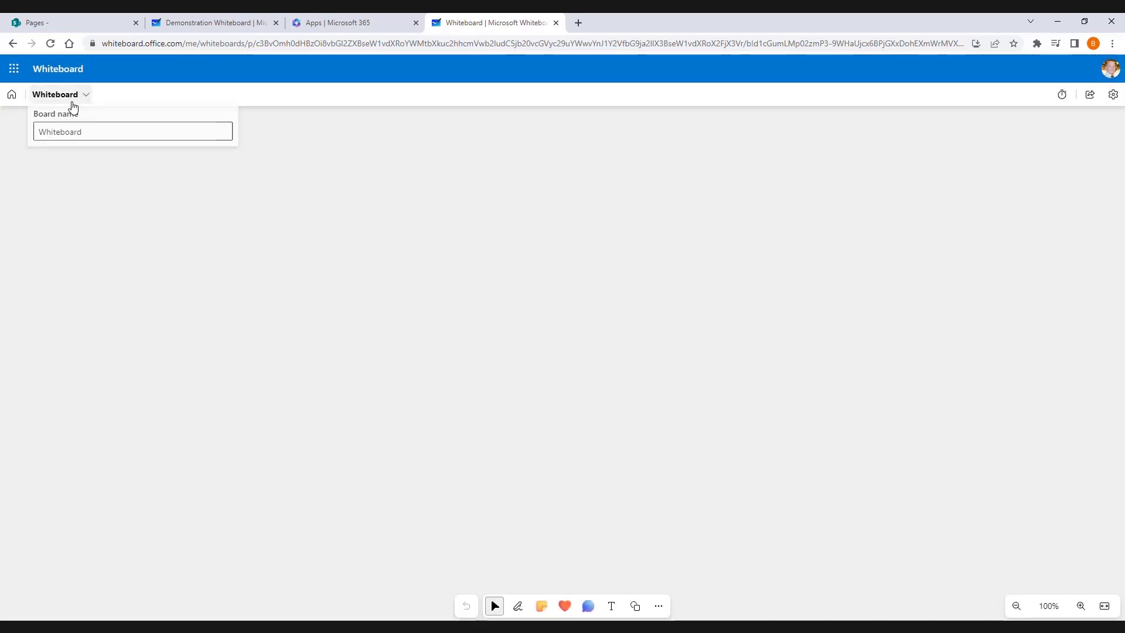
{"action": "left_click", "coordinate": [108, 127]}
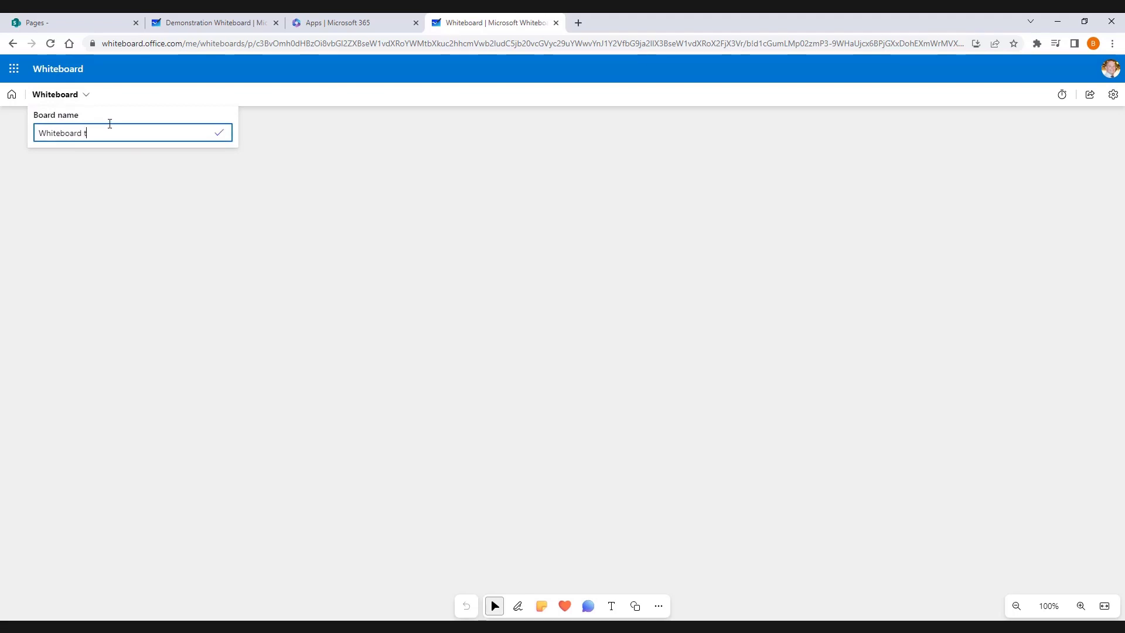
{"action": "left_click", "coordinate": [220, 133]}
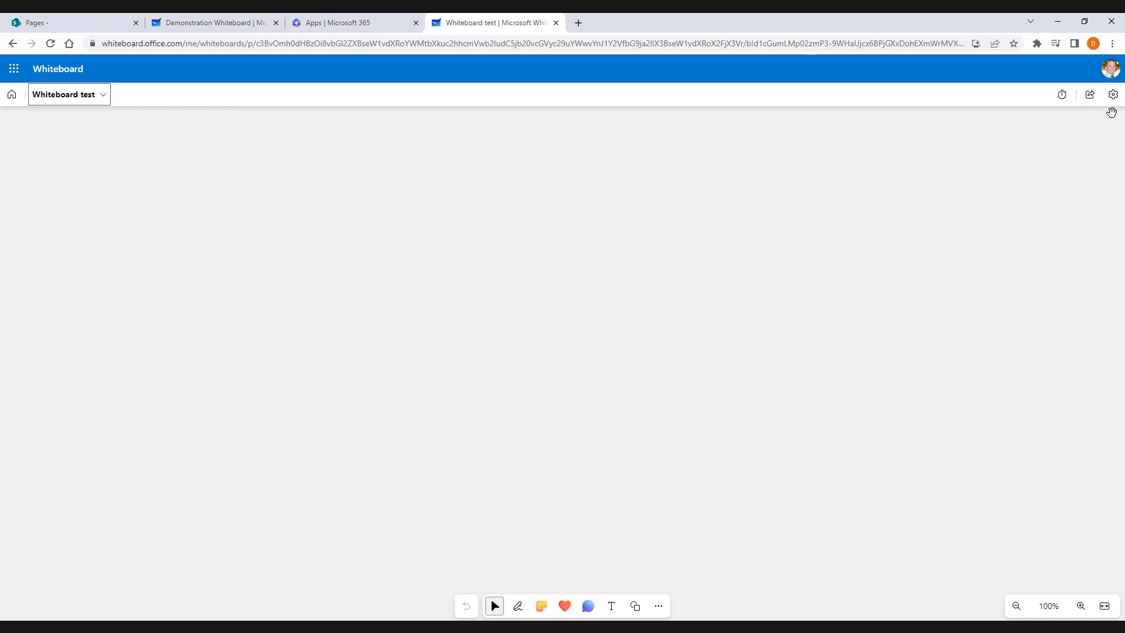
Try several pastel background colours for the board, including orange, pink, blue and yellow, and settle on white.
{"action": "left_click", "coordinate": [1114, 96]}
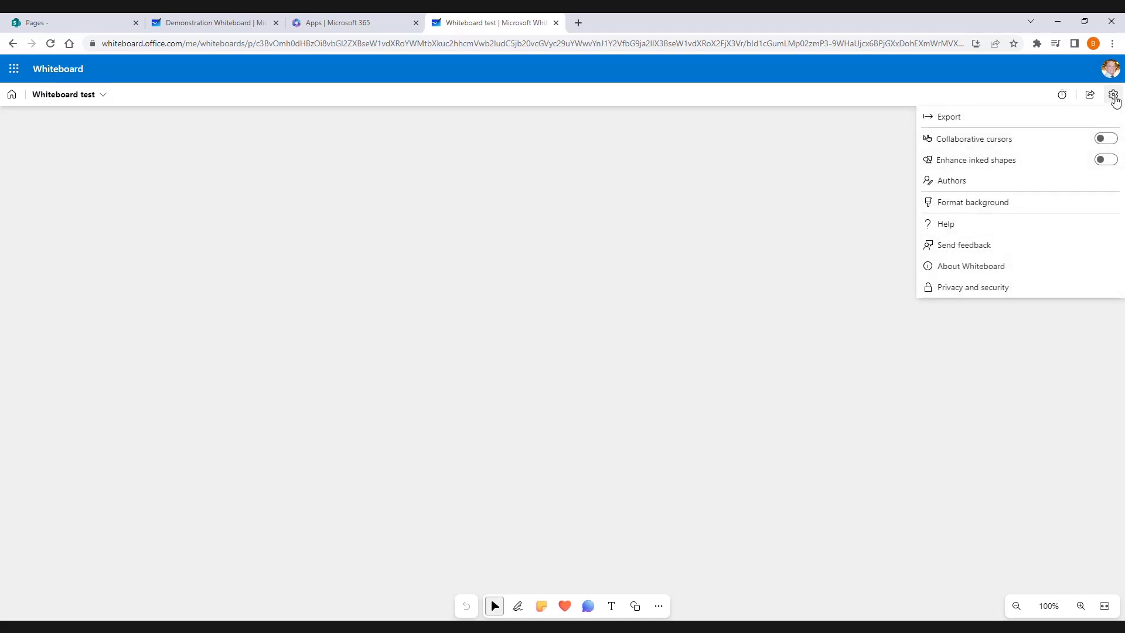
{"action": "left_click", "coordinate": [1025, 203]}
{"action": "left_click", "coordinate": [985, 200]}
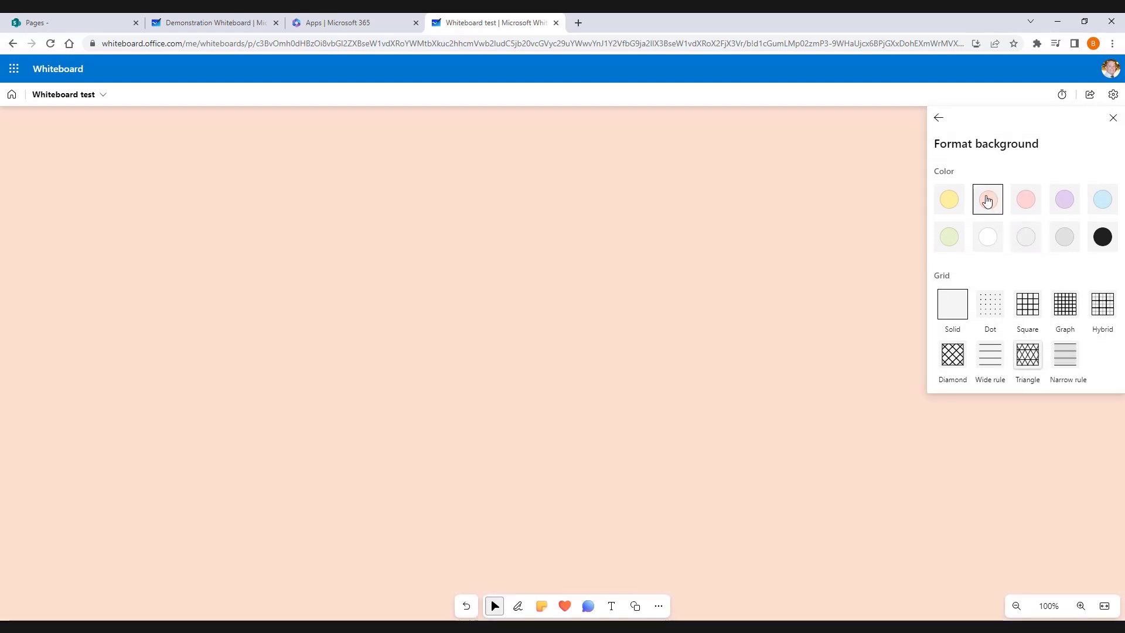
{"action": "left_click", "coordinate": [1031, 201]}
{"action": "left_click", "coordinate": [1102, 200]}
{"action": "left_click", "coordinate": [949, 198]}
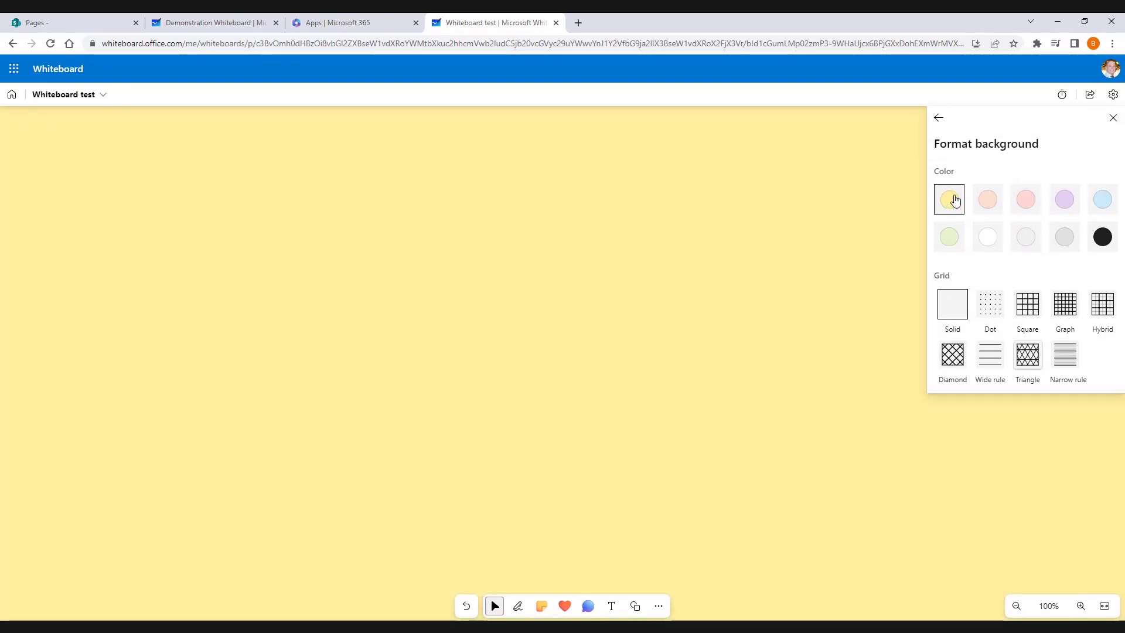
{"action": "left_click", "coordinate": [986, 203]}
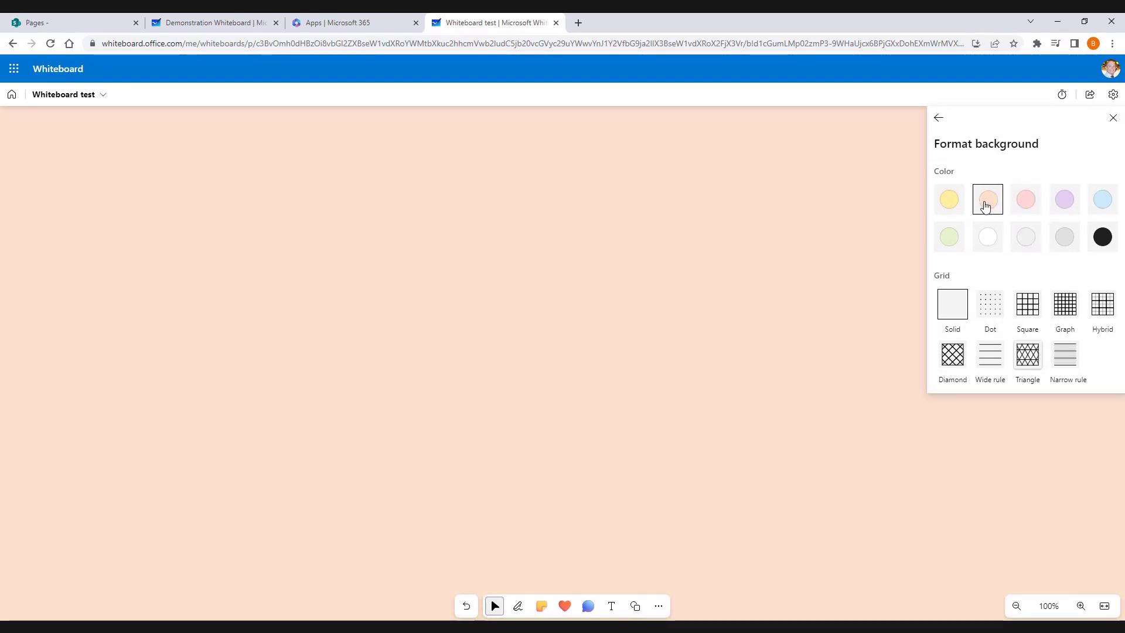
{"action": "left_click", "coordinate": [988, 238]}
Try the Dot, Hybrid, Narrow rule and Graph background grids, return to Solid and close the background options.
{"action": "left_click", "coordinate": [990, 306]}
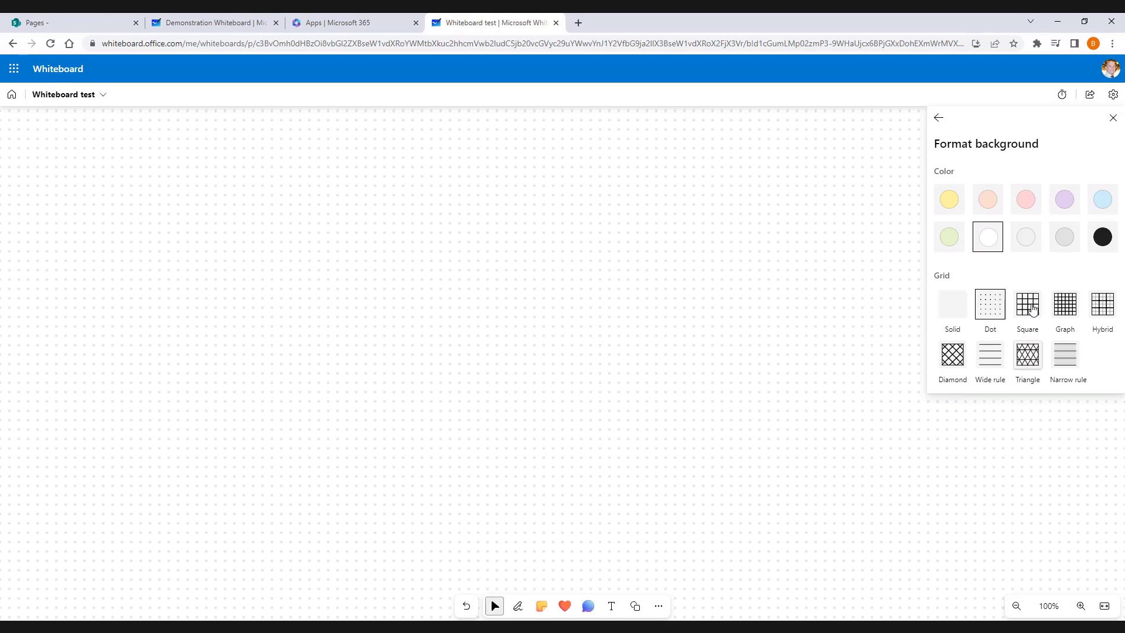
{"action": "left_click", "coordinate": [1102, 306]}
{"action": "left_click", "coordinate": [1065, 355]}
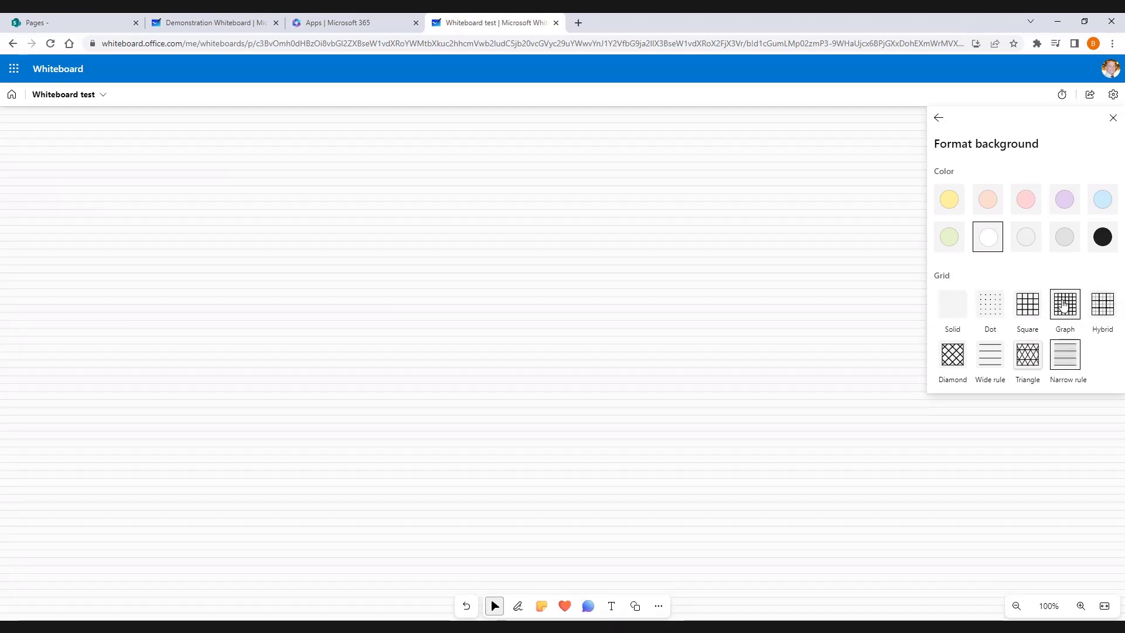
{"action": "left_click", "coordinate": [1066, 303]}
{"action": "left_click", "coordinate": [957, 312]}
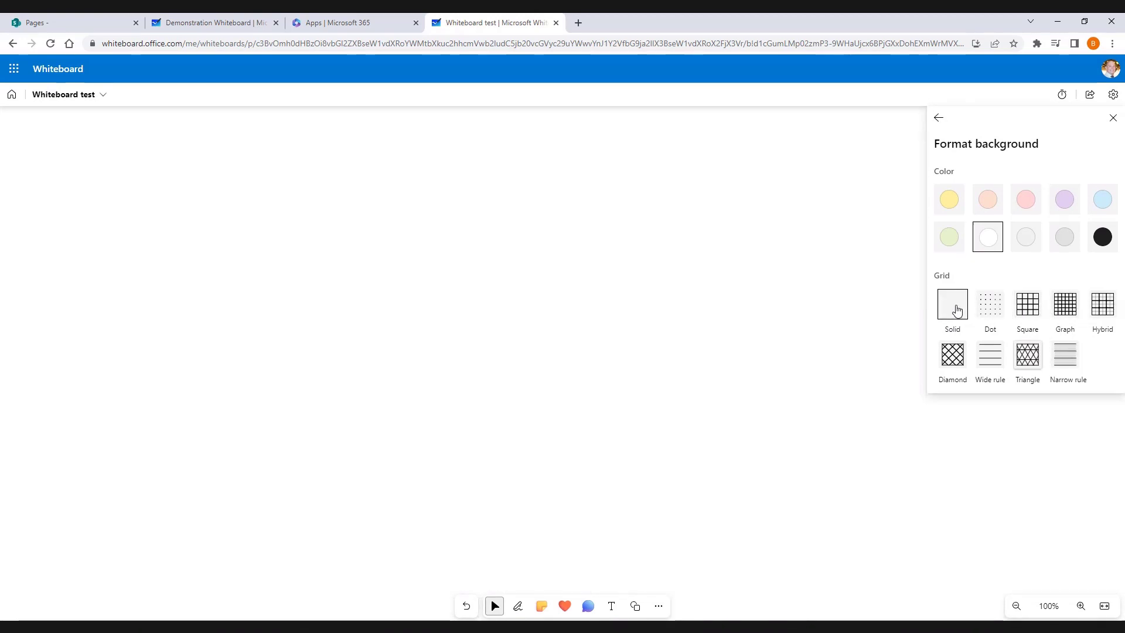
{"action": "left_click", "coordinate": [1113, 118]}
{"action": "left_click", "coordinate": [1114, 94]}
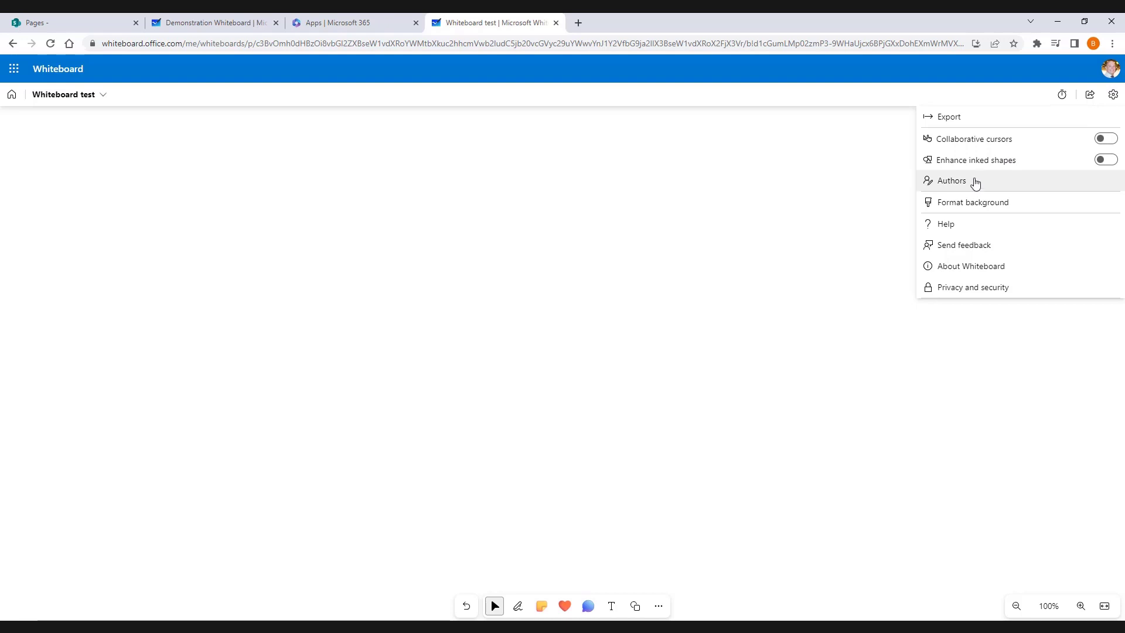
{"action": "left_click", "coordinate": [572, 384]}
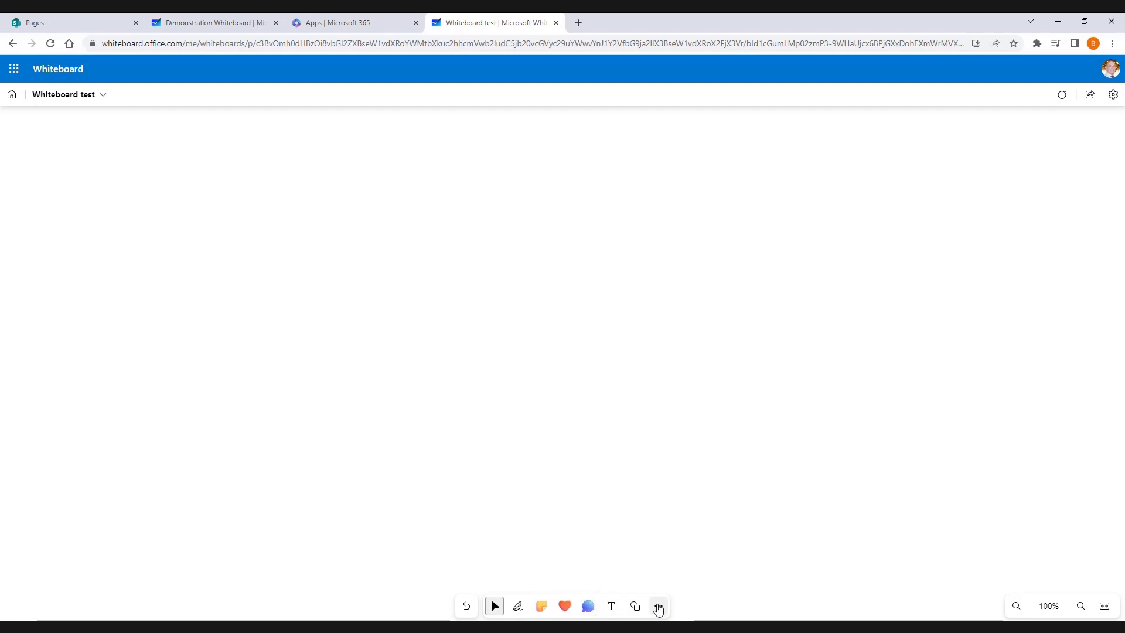
Draw a freehand wavy line with a loop across the upper part of the board using the black pen at thickness 3.
{"action": "left_click", "coordinate": [516, 611]}
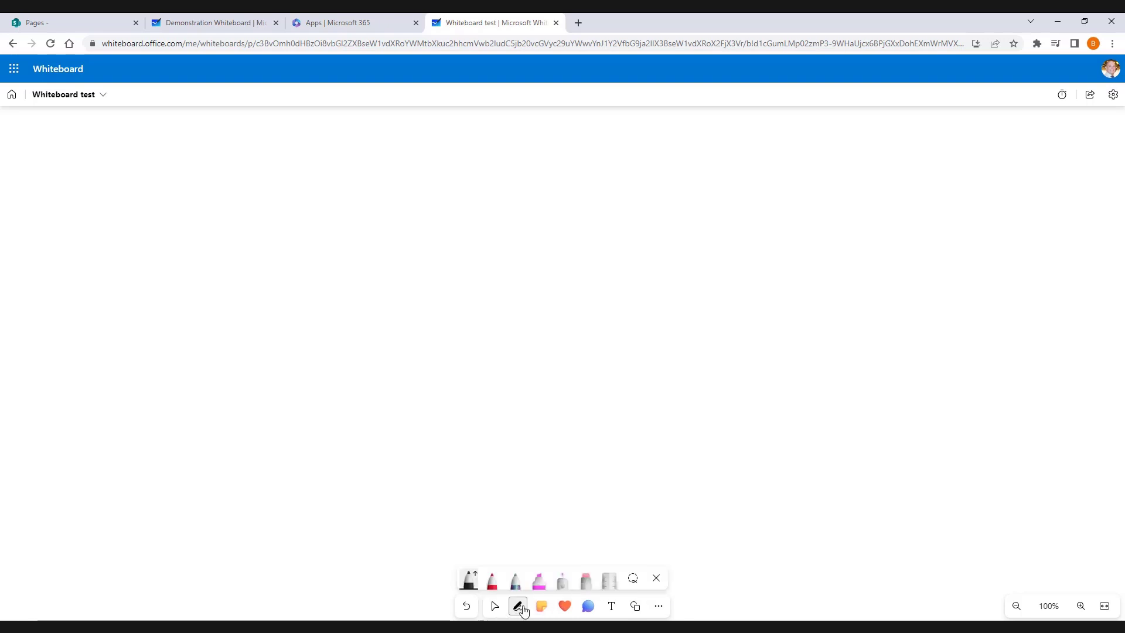
{"action": "left_click", "coordinate": [472, 583]}
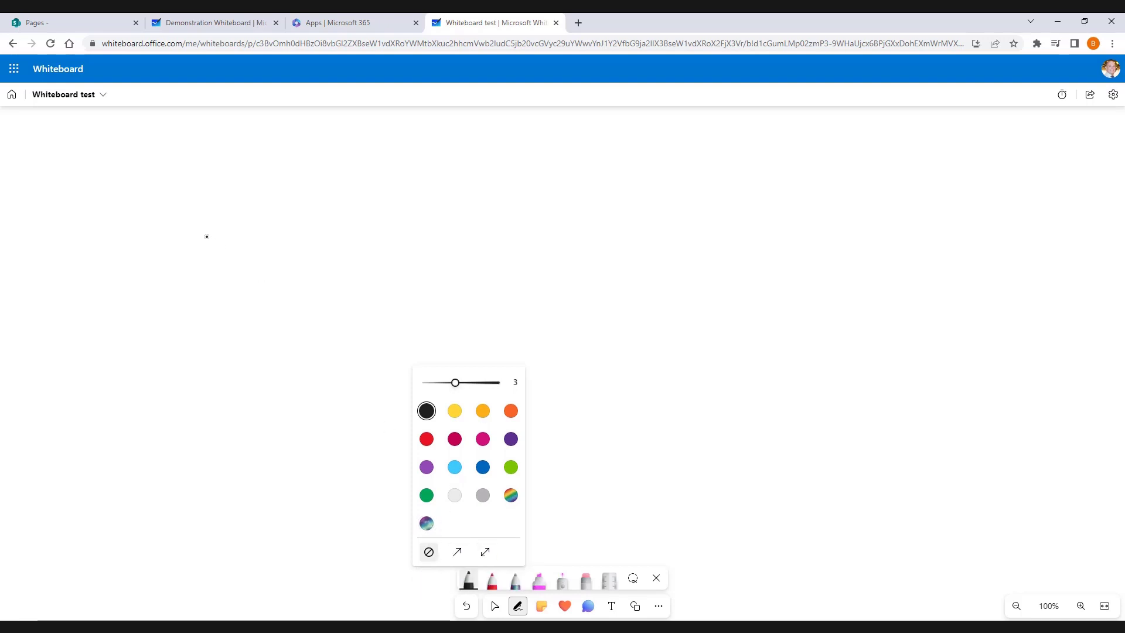
{"action": "left_click", "coordinate": [159, 311]}
{"action": "mouse_move", "coordinate": [158, 314]}
{"action": "left_mouse_down"}
{"action": "mouse_move", "coordinate": [234, 233]}
{"action": "mouse_move", "coordinate": [305, 242]}
{"action": "mouse_move", "coordinate": [367, 280]}
{"action": "mouse_move", "coordinate": [452, 231]}
{"action": "mouse_move", "coordinate": [512, 248]}
{"action": "mouse_move", "coordinate": [612, 241]}
{"action": "left_mouse_up"}
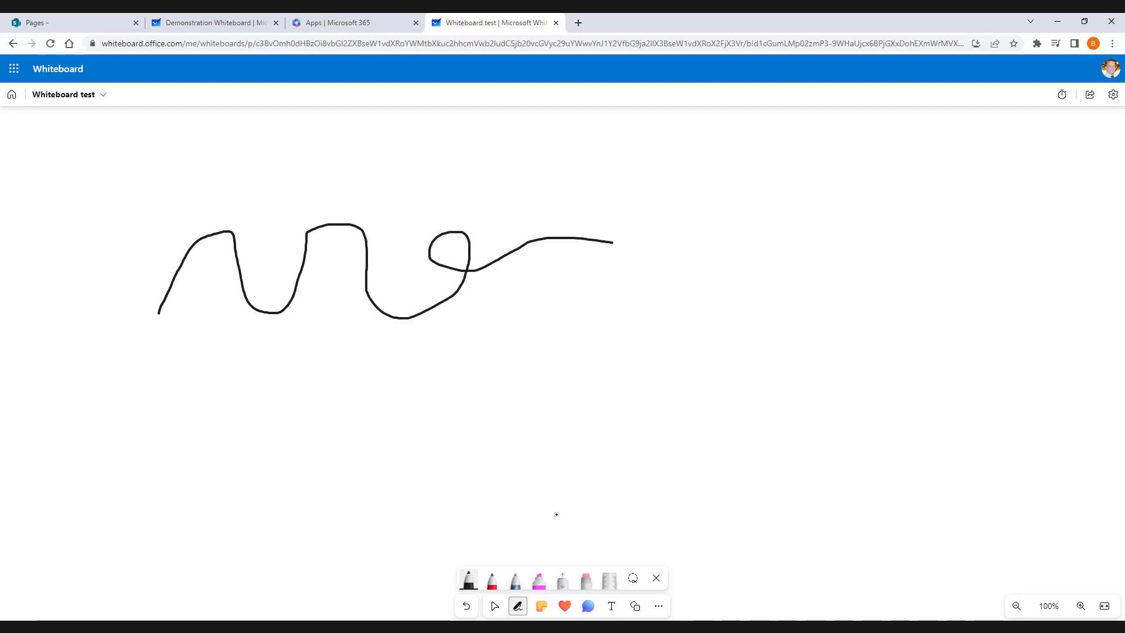
Set the highlighter to yellow and highlight the first two waves of the black line at thickness 6.
{"action": "left_click", "coordinate": [541, 582]}
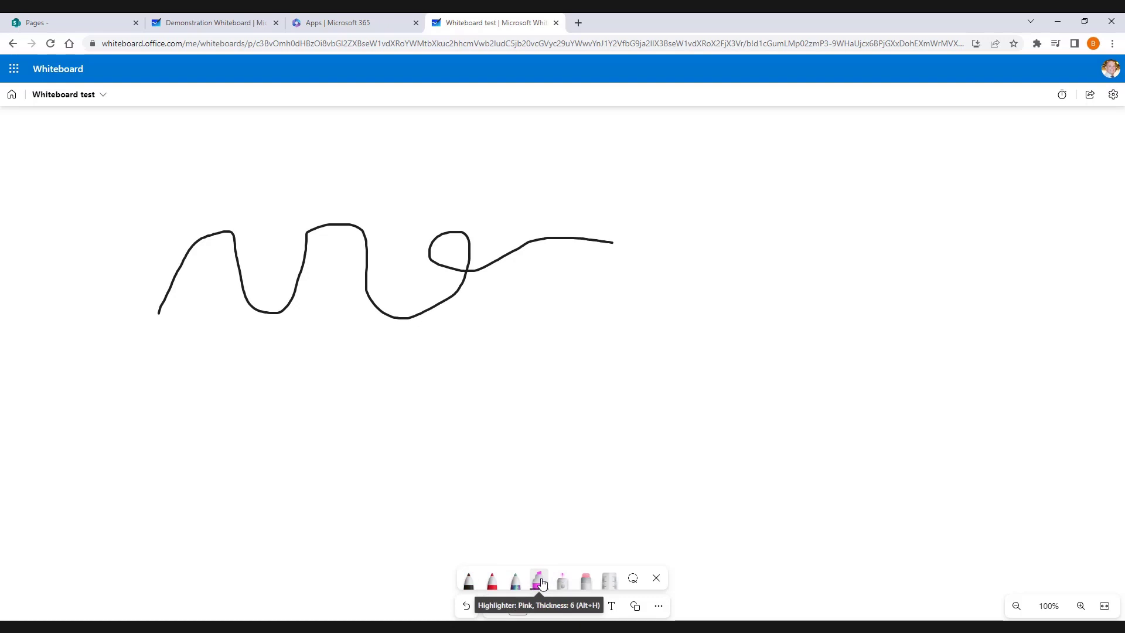
{"action": "left_click", "coordinate": [539, 582]}
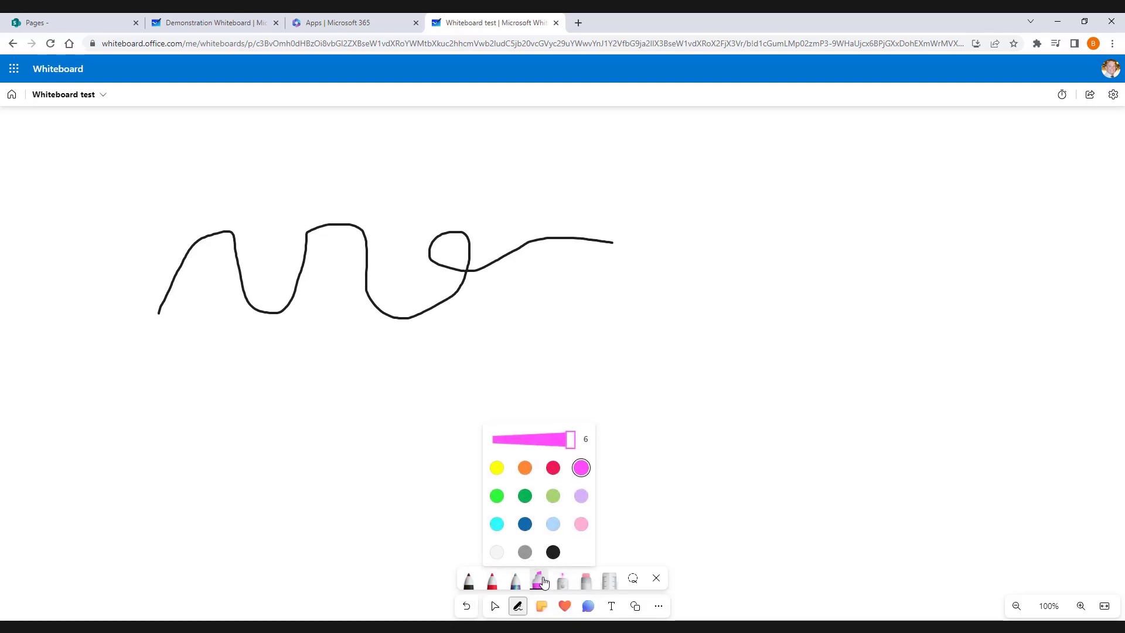
{"action": "left_click", "coordinate": [496, 468]}
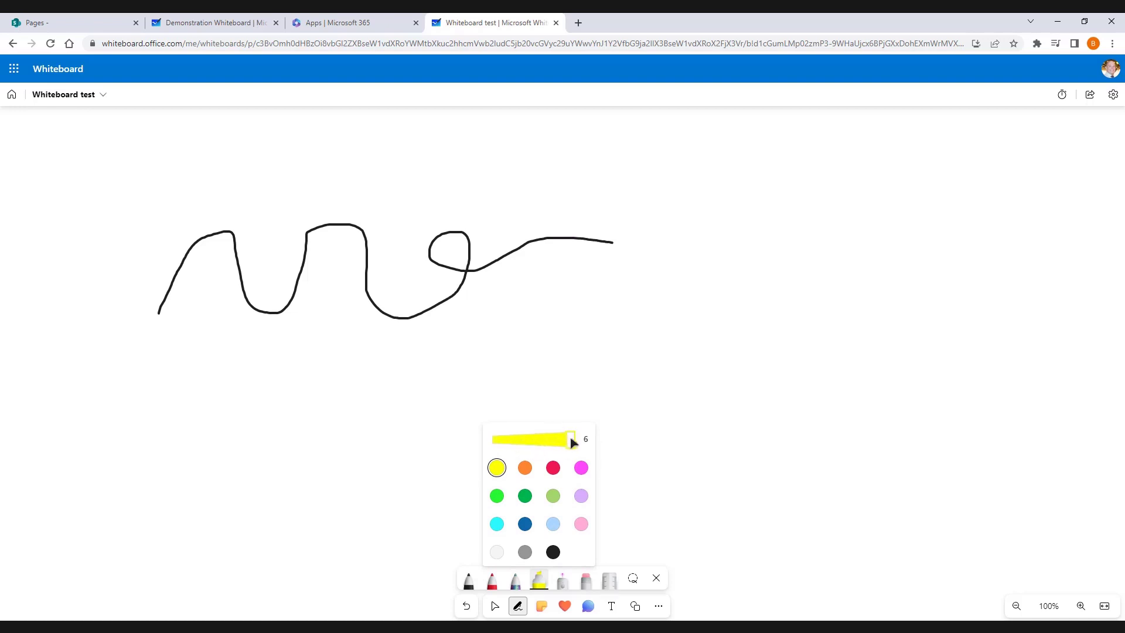
{"action": "mouse_move", "coordinate": [184, 235]}
{"action": "left_mouse_down"}
{"action": "mouse_move", "coordinate": [385, 252]}
{"action": "mouse_move", "coordinate": [211, 264]}
{"action": "mouse_move", "coordinate": [375, 296]}
{"action": "left_mouse_up"}
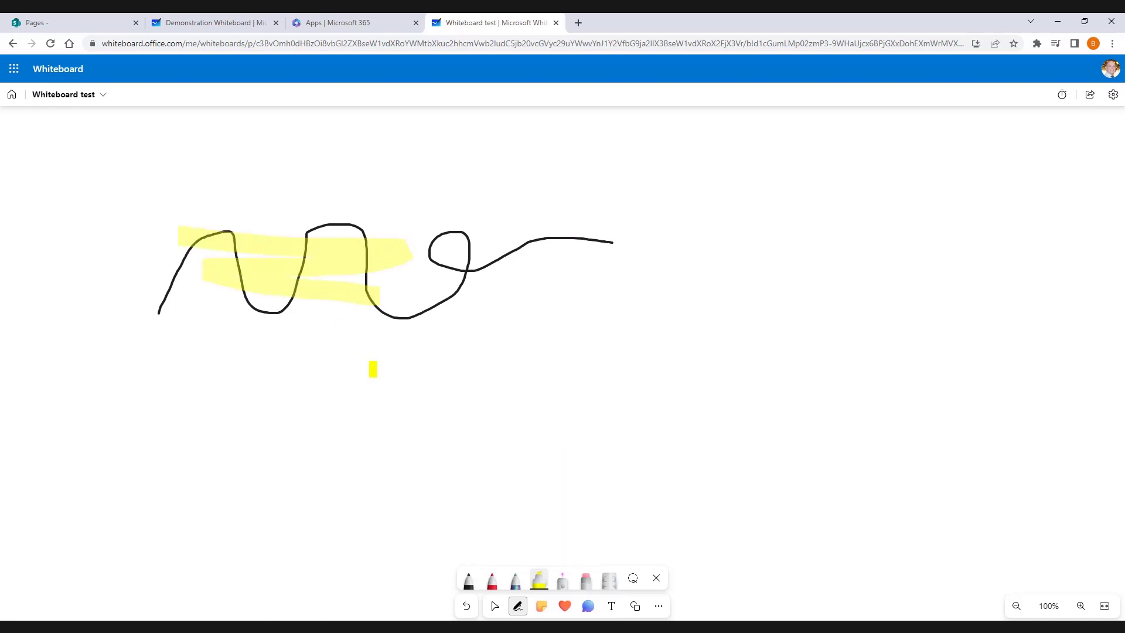
Draw a temporary laser pointer trace above the black line, and show and hide the ruler.
{"action": "left_click", "coordinate": [562, 584]}
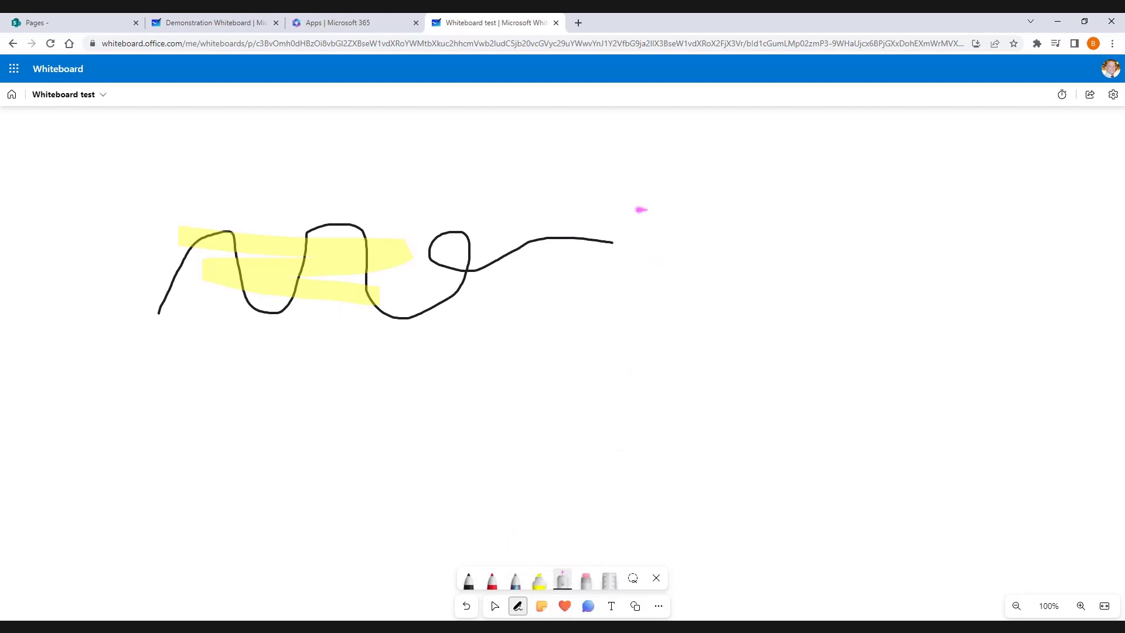
{"action": "mouse_move", "coordinate": [604, 192]}
{"action": "left_mouse_down"}
{"action": "mouse_move", "coordinate": [322, 165]}
{"action": "mouse_move", "coordinate": [119, 269]}
{"action": "mouse_move", "coordinate": [382, 417]}
{"action": "mouse_move", "coordinate": [676, 337]}
{"action": "mouse_move", "coordinate": [683, 210]}
{"action": "mouse_move", "coordinate": [576, 173]}
{"action": "mouse_move", "coordinate": [417, 170]}
{"action": "left_mouse_up"}
{"action": "left_click", "coordinate": [612, 585]}
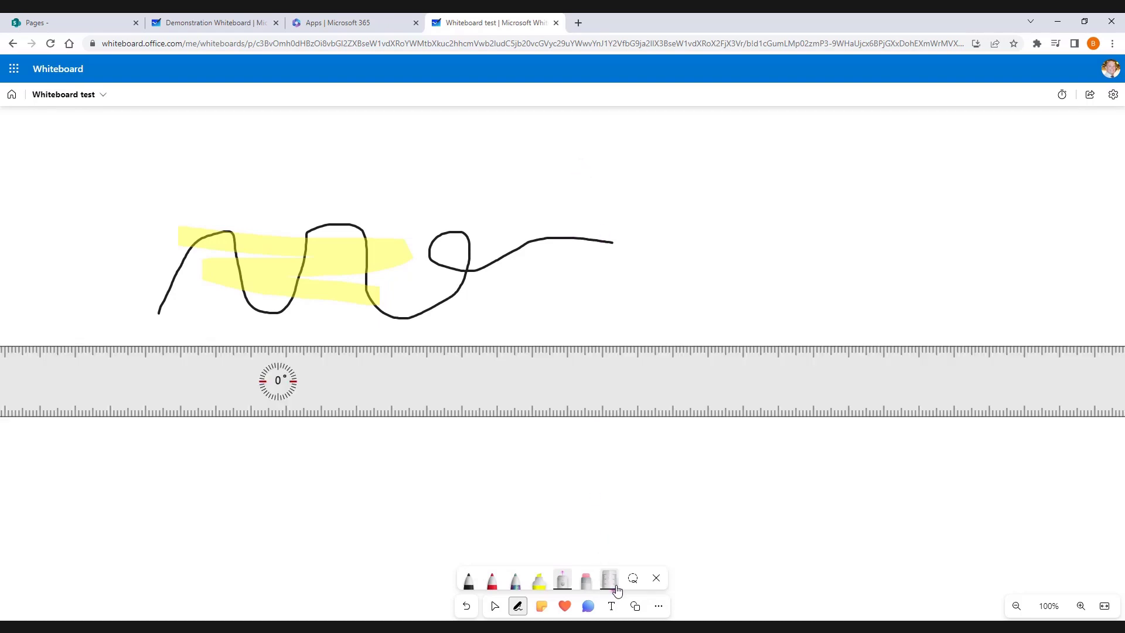
{"action": "left_click", "coordinate": [611, 583]}
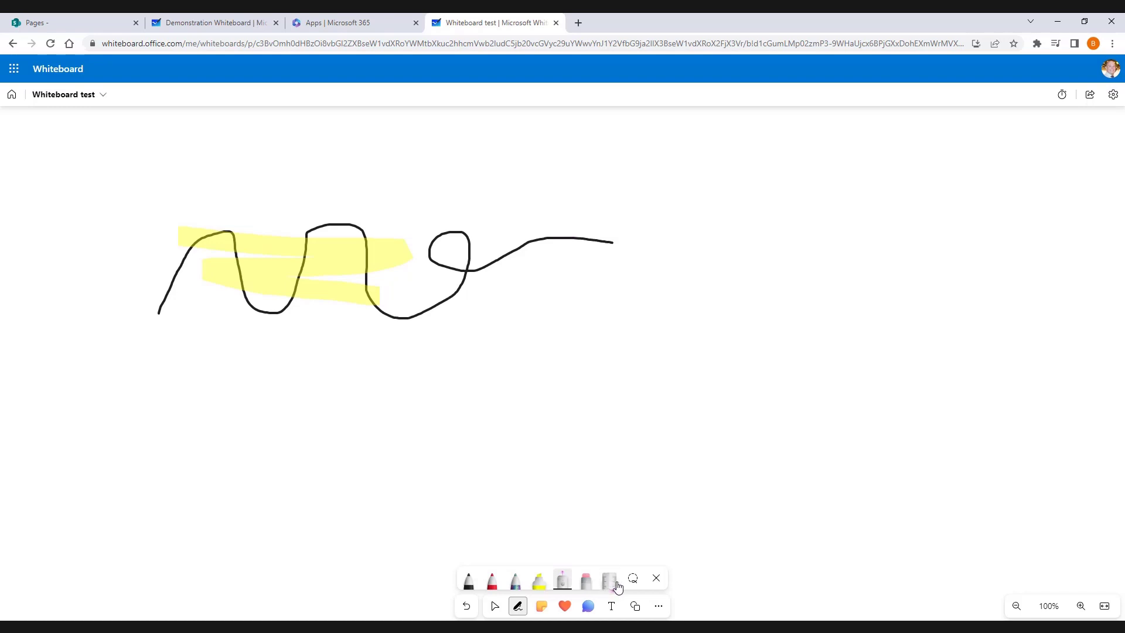
Lasso-select the black line together with its yellow highlights and delete them.
{"action": "left_click", "coordinate": [633, 578]}
{"action": "mouse_move", "coordinate": [127, 179]}
{"action": "left_mouse_down"}
{"action": "mouse_move", "coordinate": [160, 337]}
{"action": "mouse_move", "coordinate": [354, 362]}
{"action": "mouse_move", "coordinate": [669, 276]}
{"action": "mouse_move", "coordinate": [633, 189]}
{"action": "left_mouse_up"}
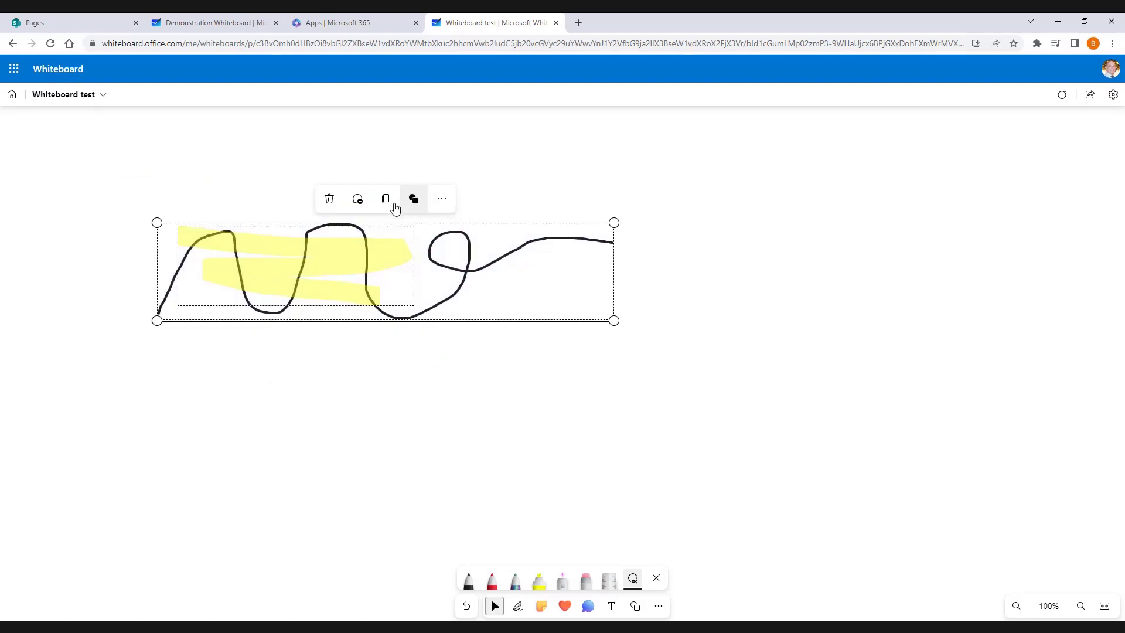
{"action": "left_click", "coordinate": [329, 200]}
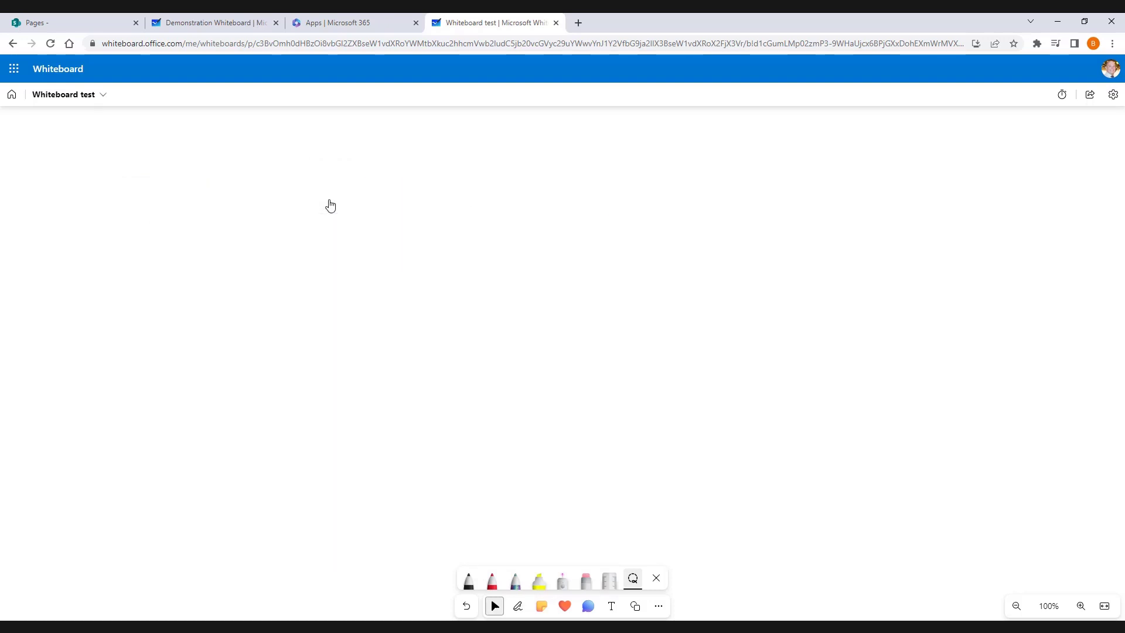
Add a single red sticky note with the text "Test" near the middle of the board.
{"action": "left_click", "coordinate": [550, 606]}
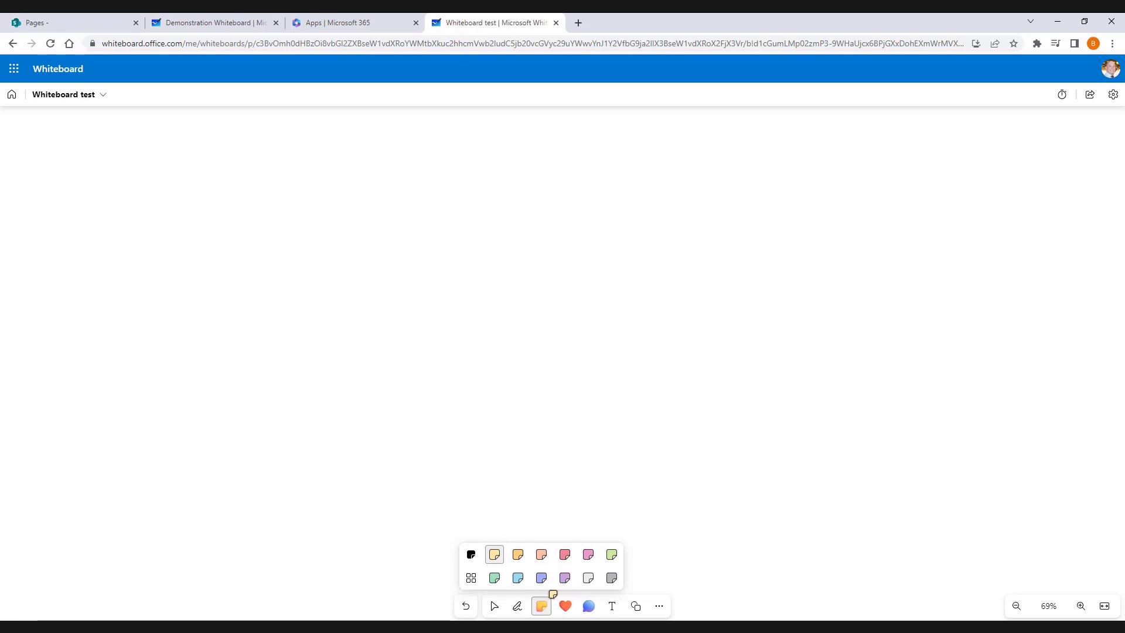
{"action": "left_click", "coordinate": [566, 556]}
{"action": "left_click", "coordinate": [514, 290]}
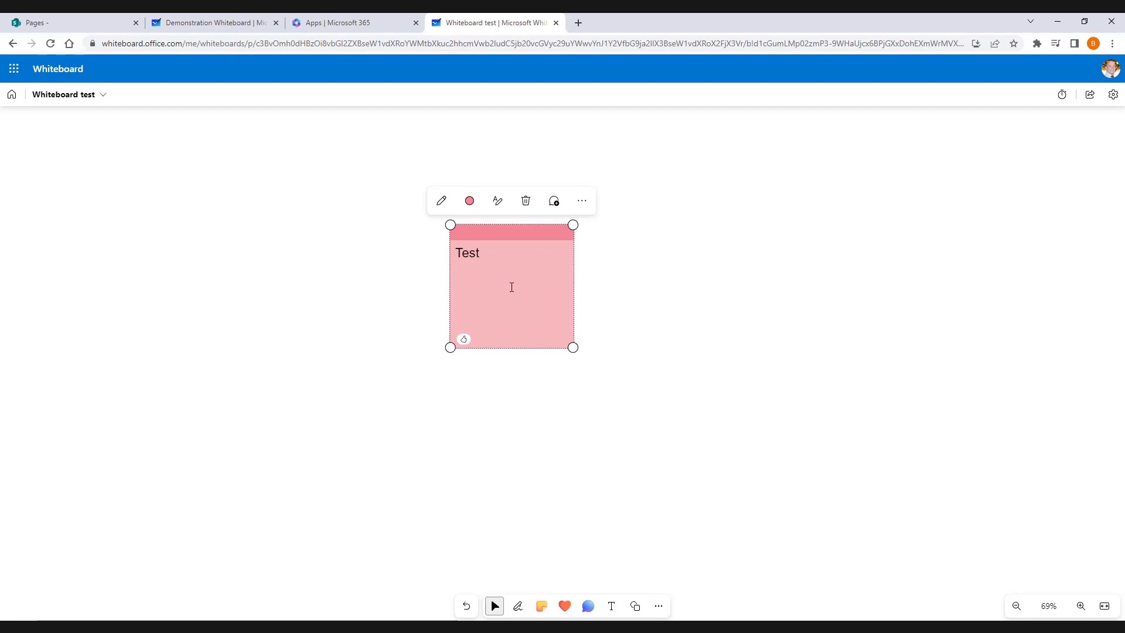
{"action": "left_click", "coordinate": [689, 298]}
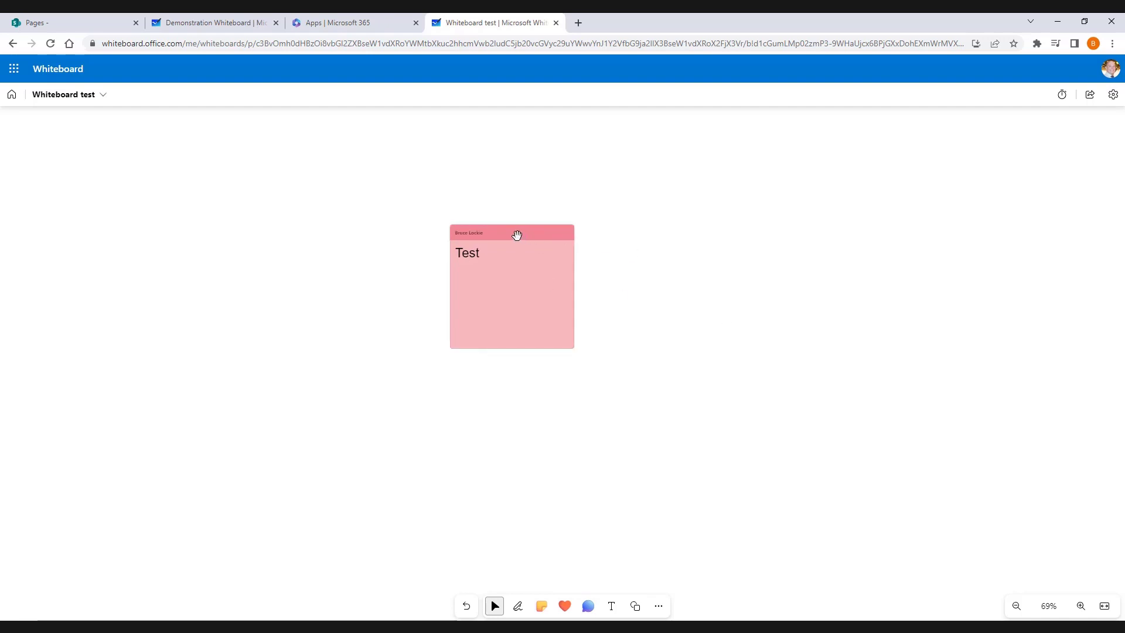
Move the red "Test" note up and to the left on the board and enlarge it slightly.
{"action": "left_click", "coordinate": [507, 262]}
{"action": "left_click_drag", "start_coordinate": [508, 261], "coordinate": [390, 235]}
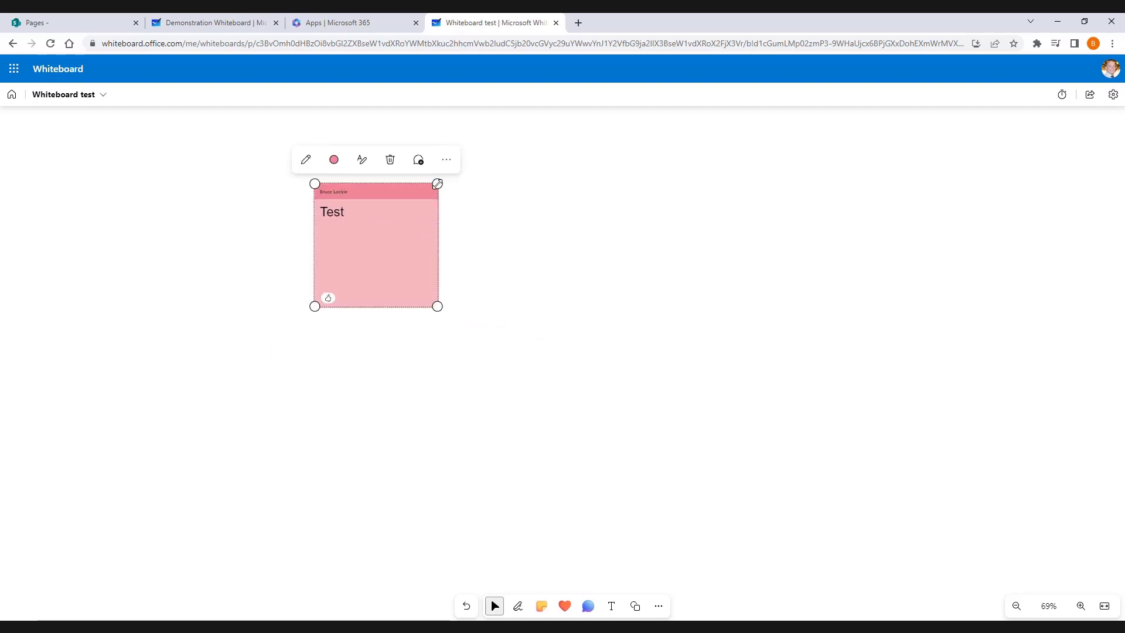
{"action": "left_click_drag", "start_coordinate": [437, 184], "coordinate": [464, 191]}
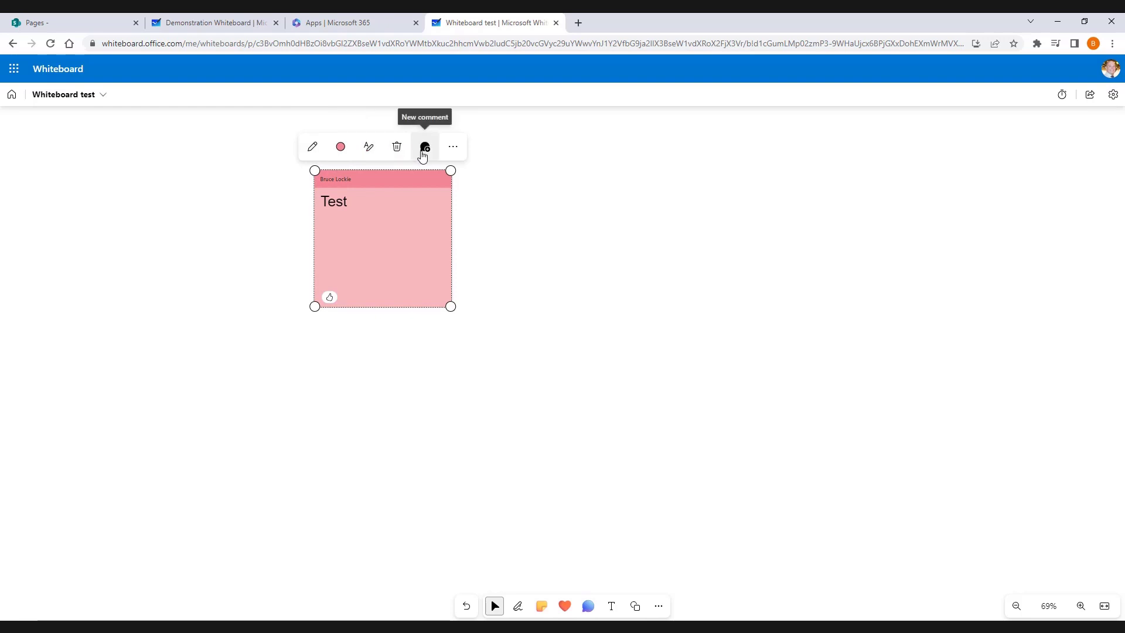
{"action": "left_click", "coordinate": [780, 441]}
Insert a green note grid on the board and title it "Test".
{"action": "left_click", "coordinate": [543, 607]}
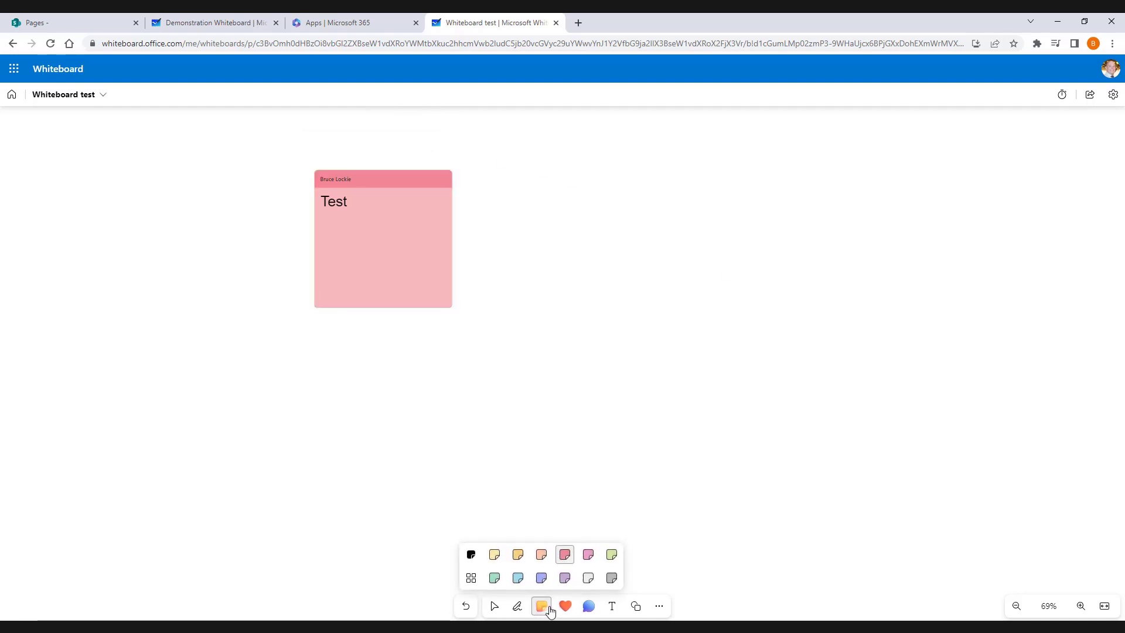
{"action": "left_click", "coordinate": [472, 579]}
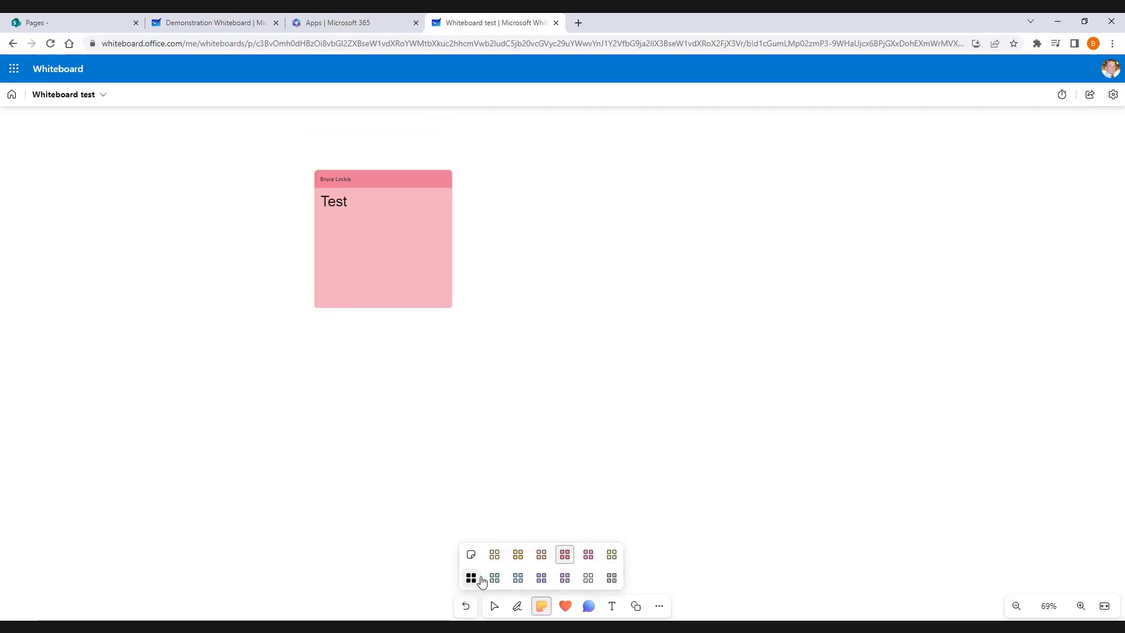
{"action": "left_click", "coordinate": [495, 579]}
{"action": "left_click", "coordinate": [617, 210]}
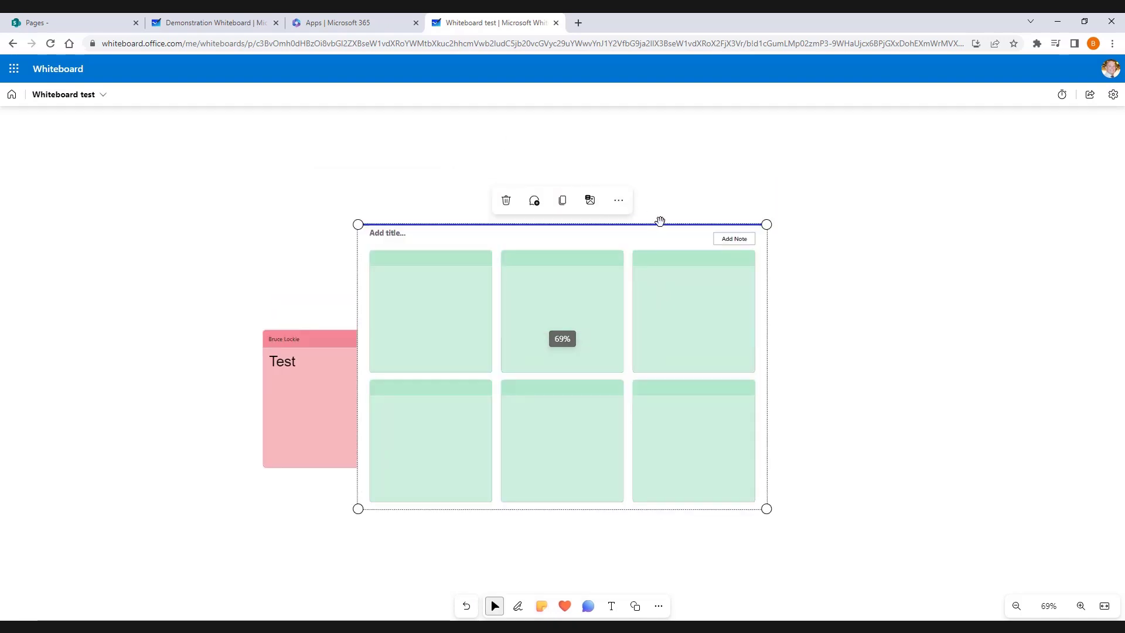
{"action": "left_click", "coordinate": [396, 233]}
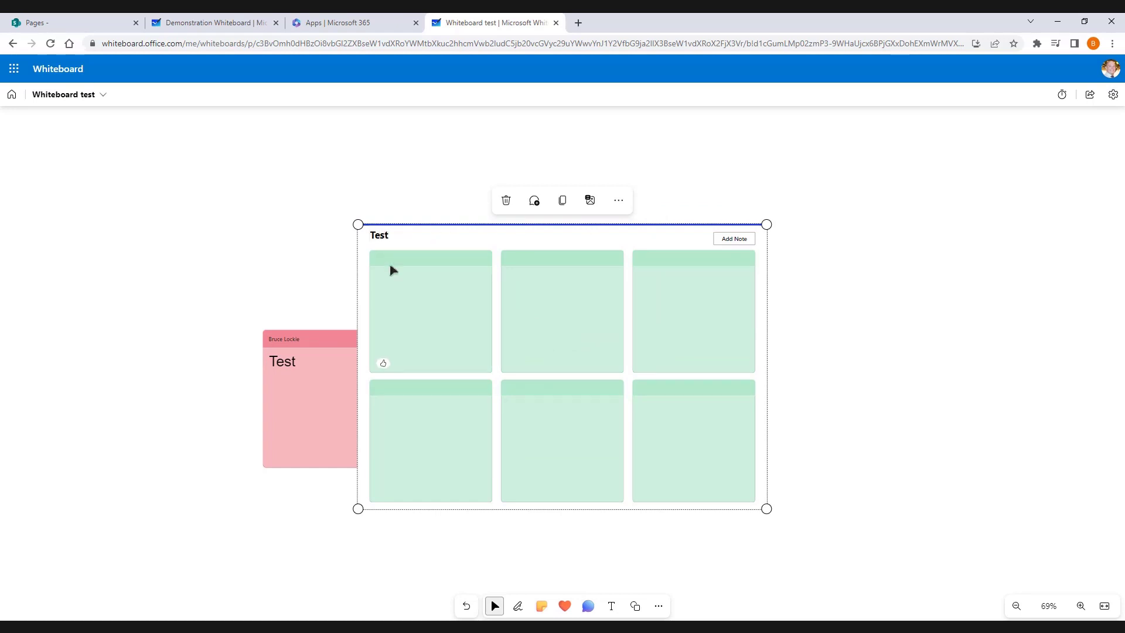
Number the six notes in the green grid 1 to 6, row by row.
{"action": "left_click", "coordinate": [408, 286]}
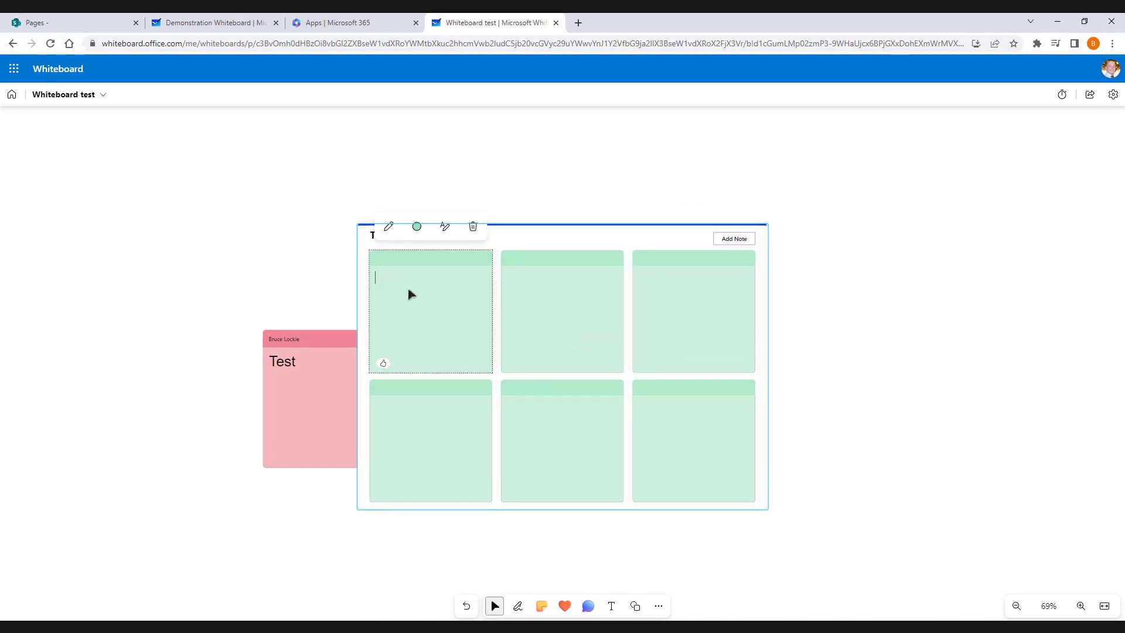
{"action": "left_click", "coordinate": [541, 290]}
{"action": "left_click", "coordinate": [541, 273]}
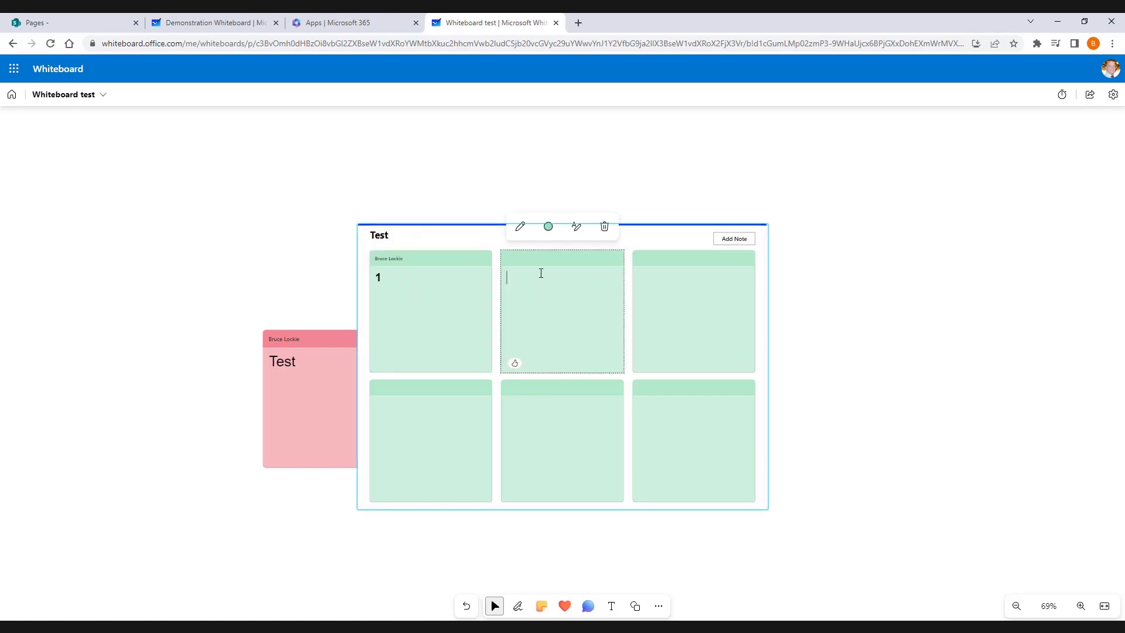
{"action": "left_click", "coordinate": [698, 322]}
{"action": "type", "text": "3"}
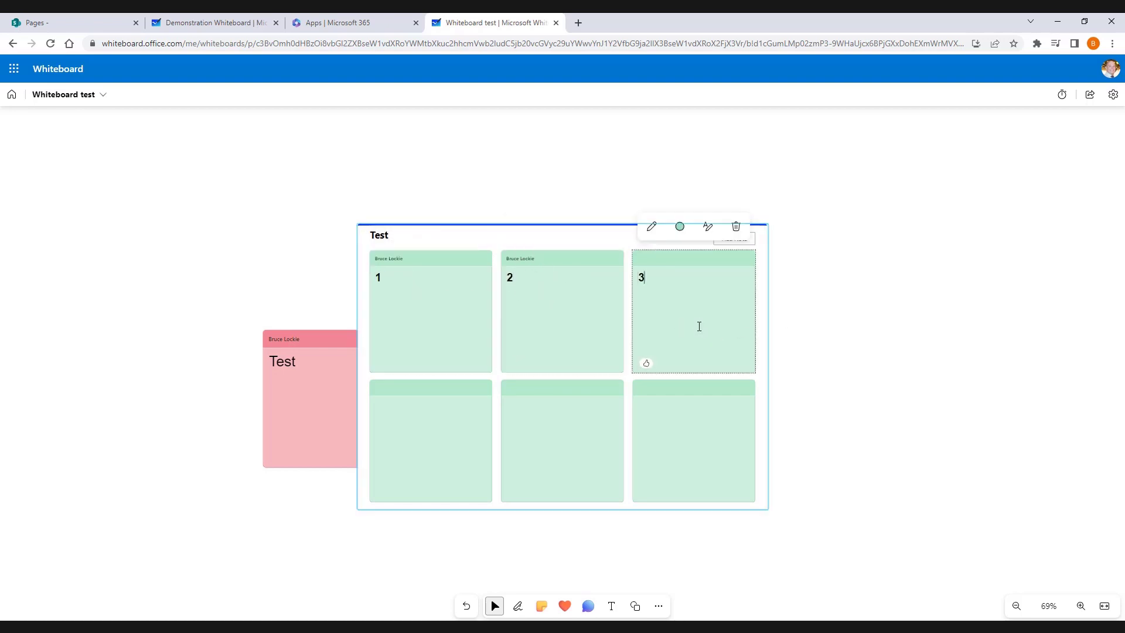
{"action": "left_click", "coordinate": [380, 412]}
{"action": "type", "text": "4"}
{"action": "left_click", "coordinate": [561, 417]}
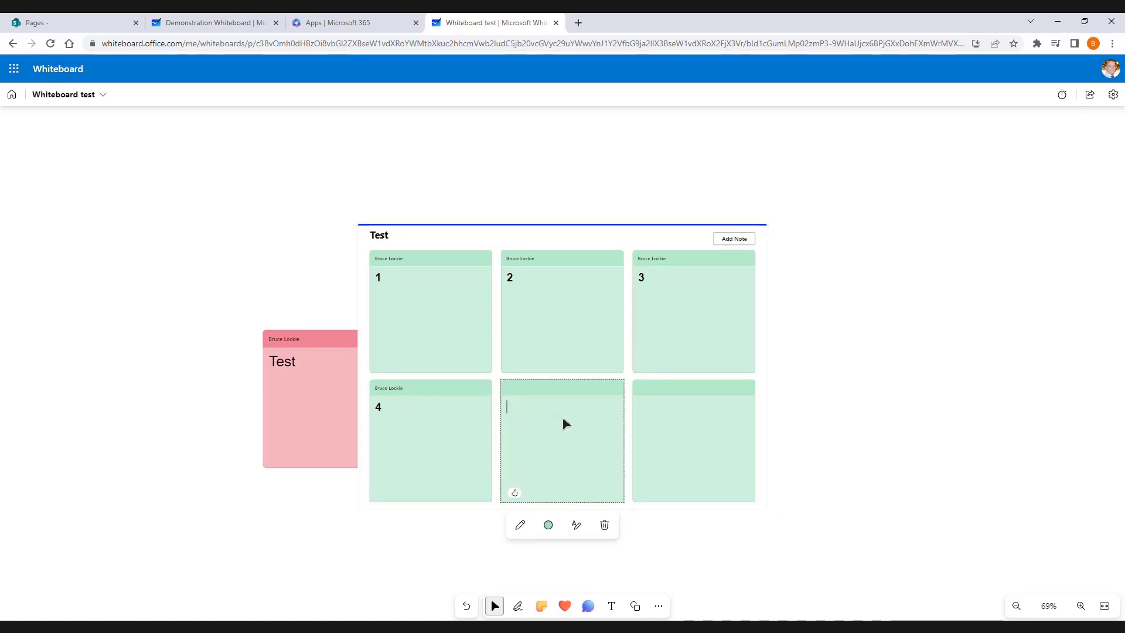
{"action": "type", "text": "5"}
{"action": "left_click", "coordinate": [674, 412]}
{"action": "type", "text": "6"}
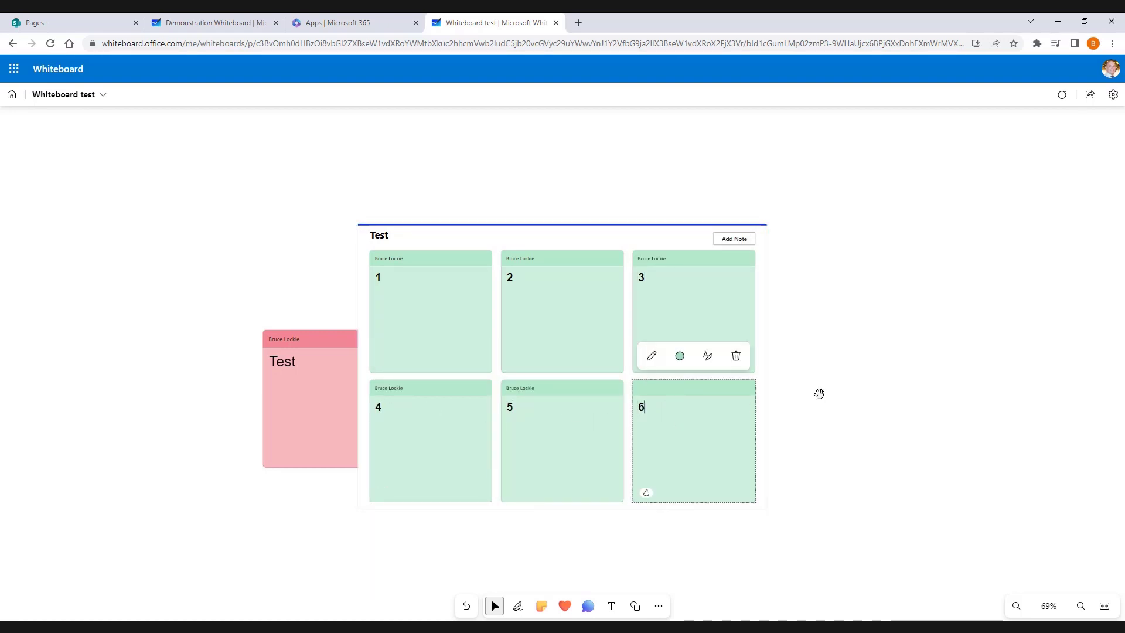
{"action": "left_click", "coordinate": [872, 382]}
Move the note grid clear of the red note, and pull notes 1, 2 and 4 out of it onto the open board.
{"action": "left_click", "coordinate": [628, 244]}
{"action": "left_click_drag", "start_coordinate": [629, 244], "coordinate": [703, 191]}
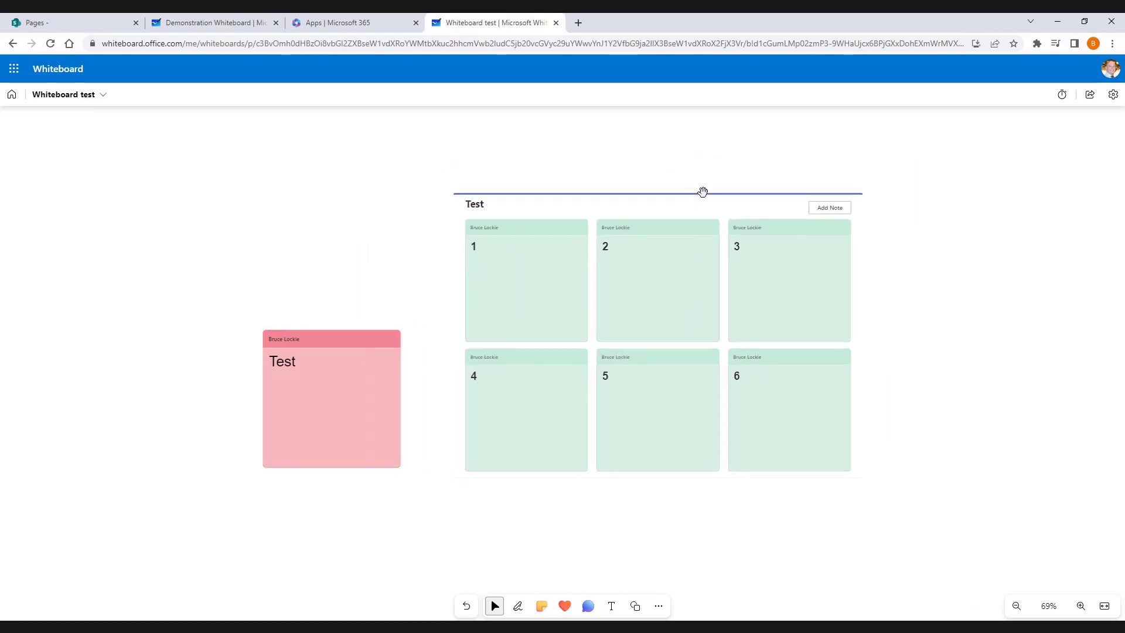
{"action": "left_click_drag", "start_coordinate": [509, 255], "coordinate": [262, 214]}
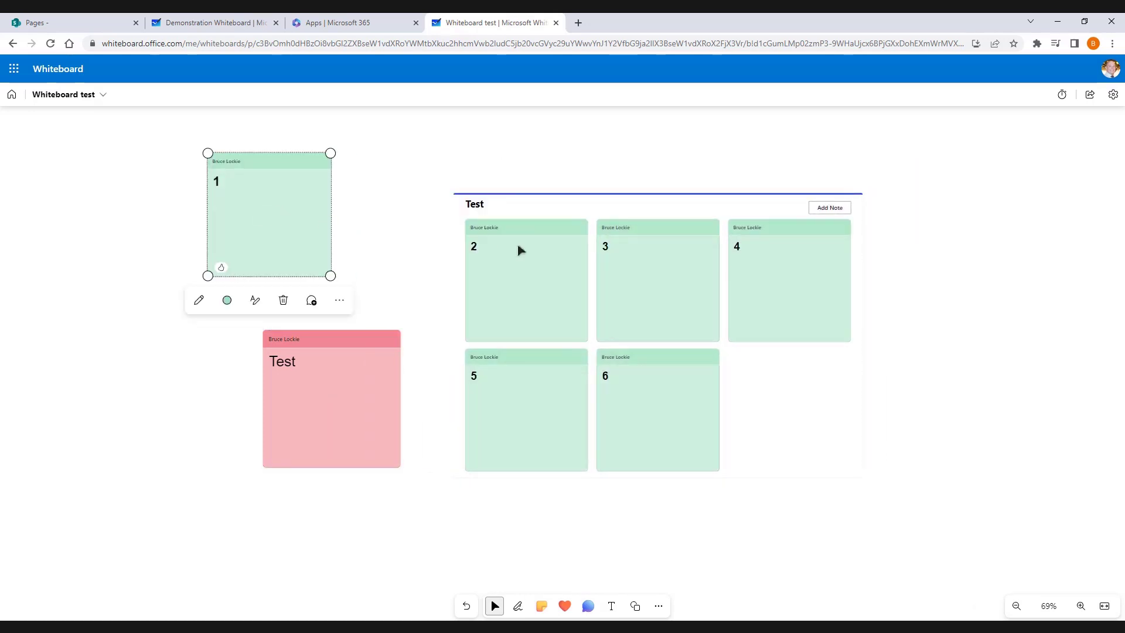
{"action": "left_click_drag", "start_coordinate": [551, 283], "coordinate": [980, 266]}
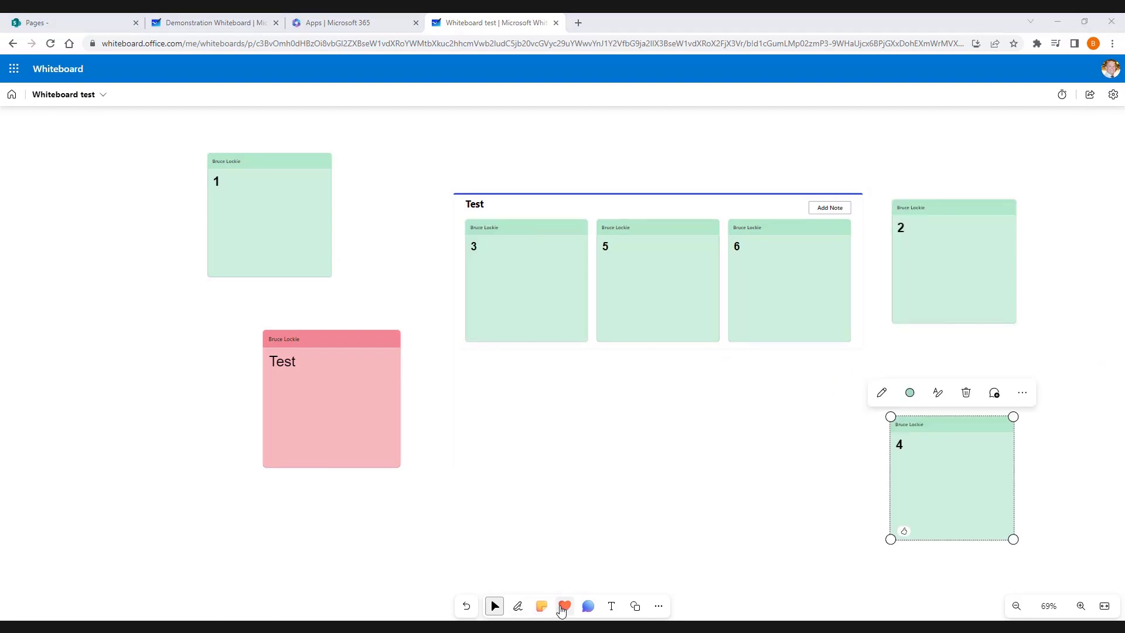
Place green check mark reactions on the red "Test" note, note 3 and note 2.
{"action": "left_click", "coordinate": [563, 608]}
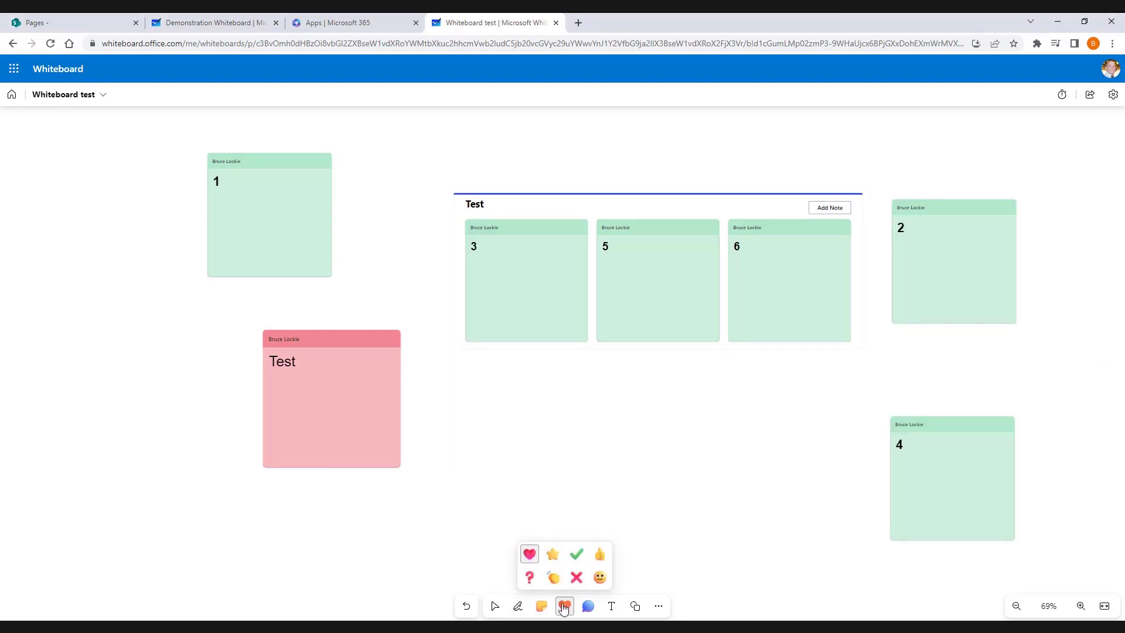
{"action": "left_click", "coordinate": [577, 554]}
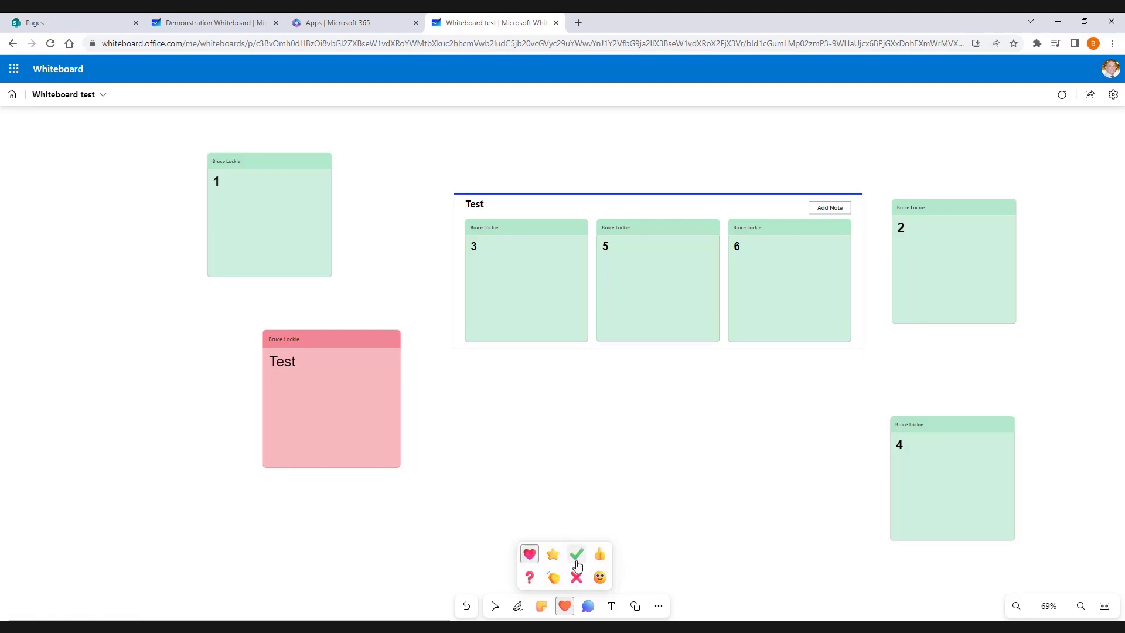
{"action": "left_click", "coordinate": [387, 354]}
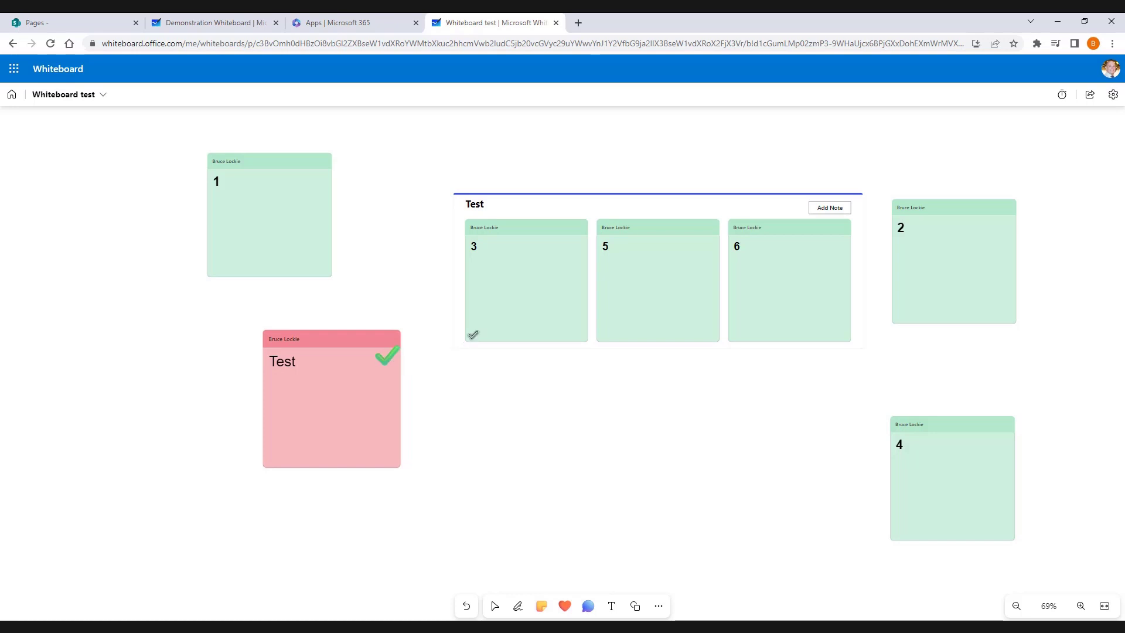
{"action": "left_click", "coordinate": [490, 228]}
{"action": "left_click", "coordinate": [912, 282]}
Place red cross reactions on note 2 and note 5.
{"action": "left_click", "coordinate": [565, 606]}
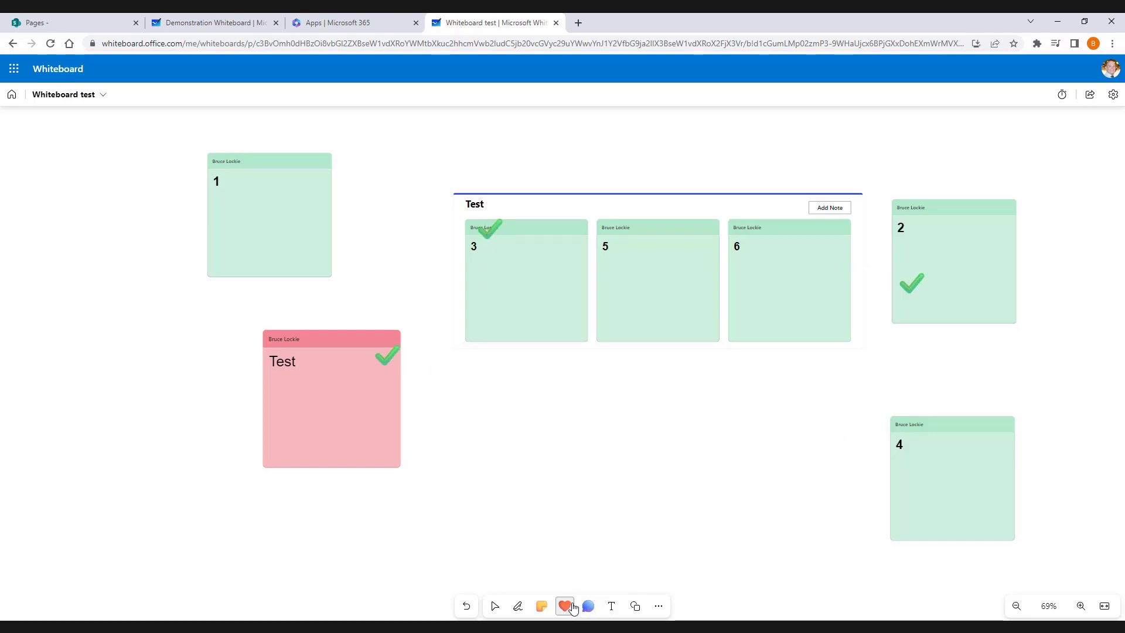
{"action": "left_click", "coordinate": [577, 578]}
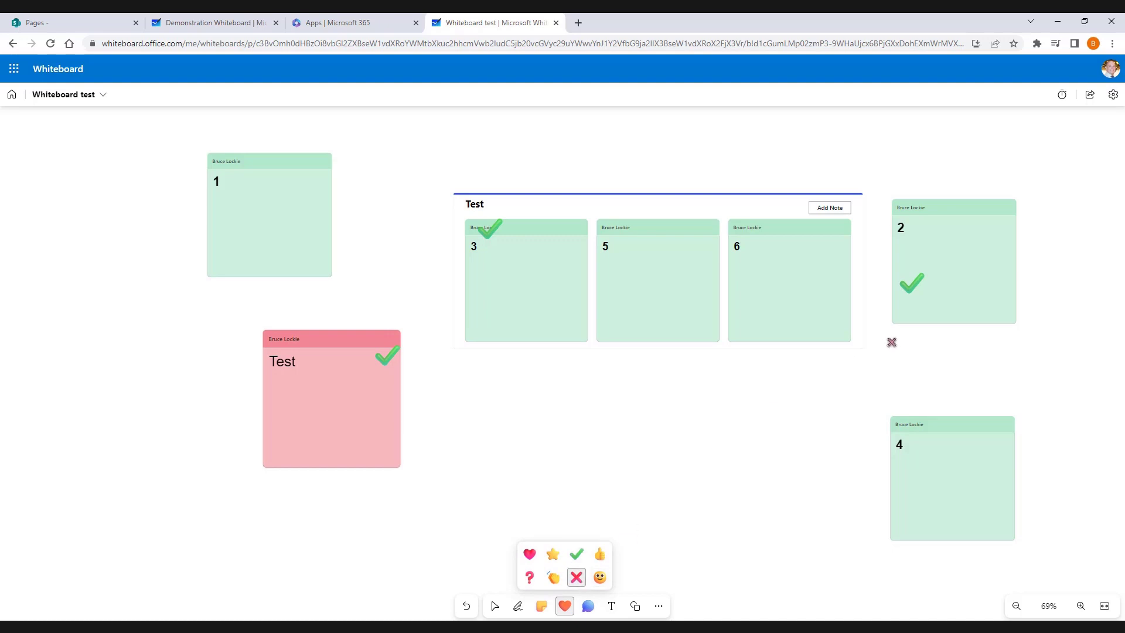
{"action": "left_click", "coordinate": [969, 312]}
{"action": "left_click", "coordinate": [653, 309]}
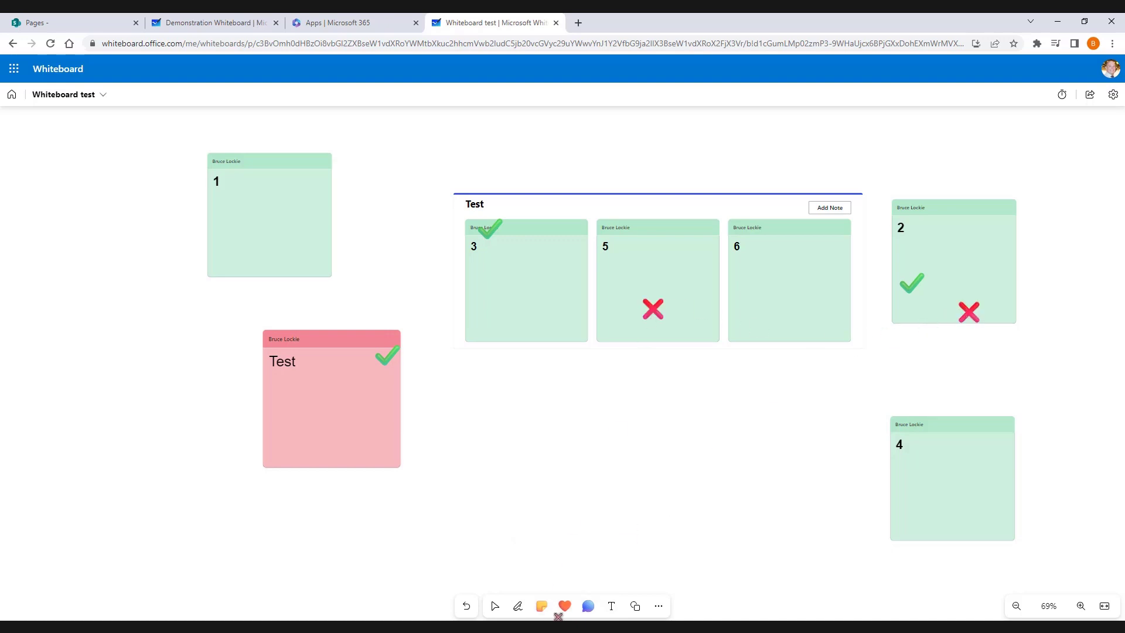
Place a clapping hands reaction at the lower left corner of note 4.
{"action": "left_click", "coordinate": [564, 609]}
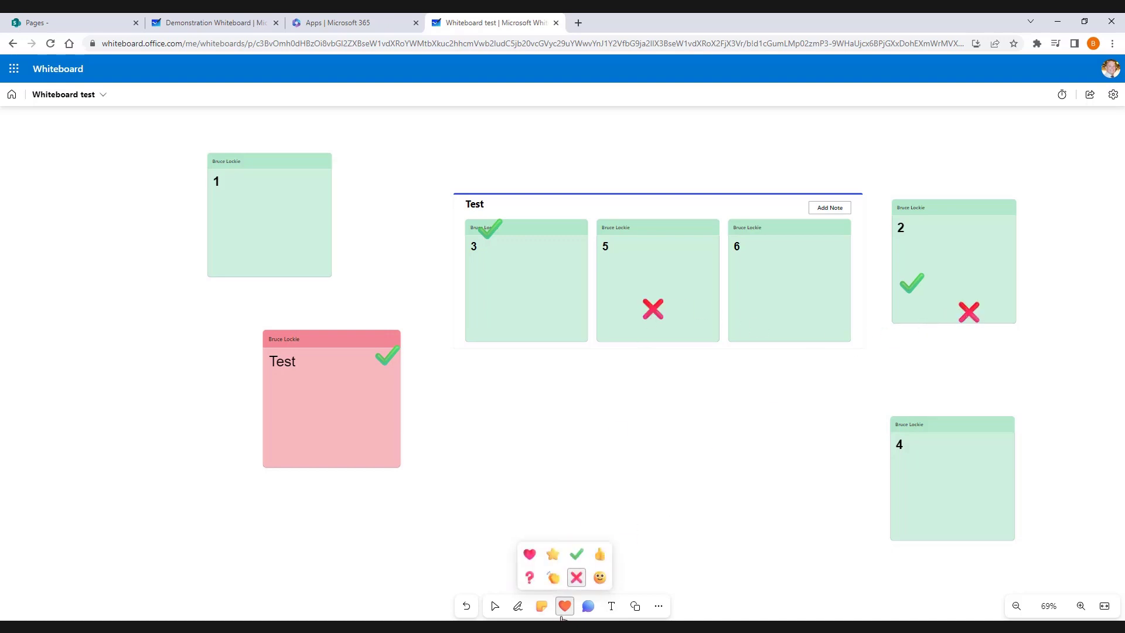
{"action": "left_click", "coordinate": [553, 578]}
{"action": "left_click", "coordinate": [893, 518]}
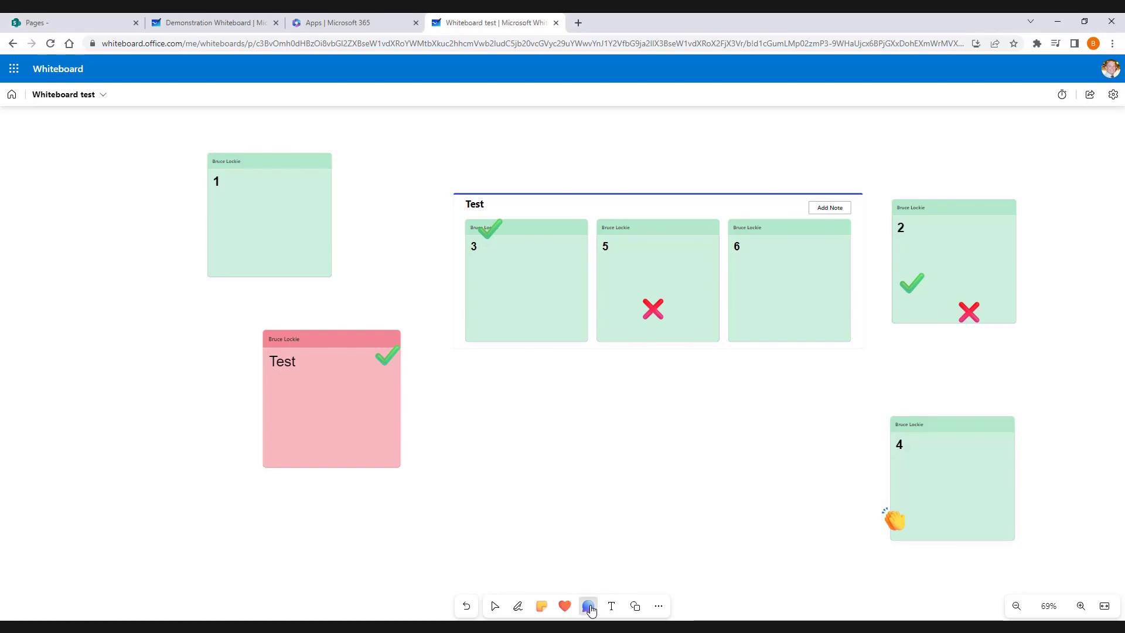
Post the comment "Good work" at the top of note 3 in the grid.
{"action": "left_click", "coordinate": [589, 608]}
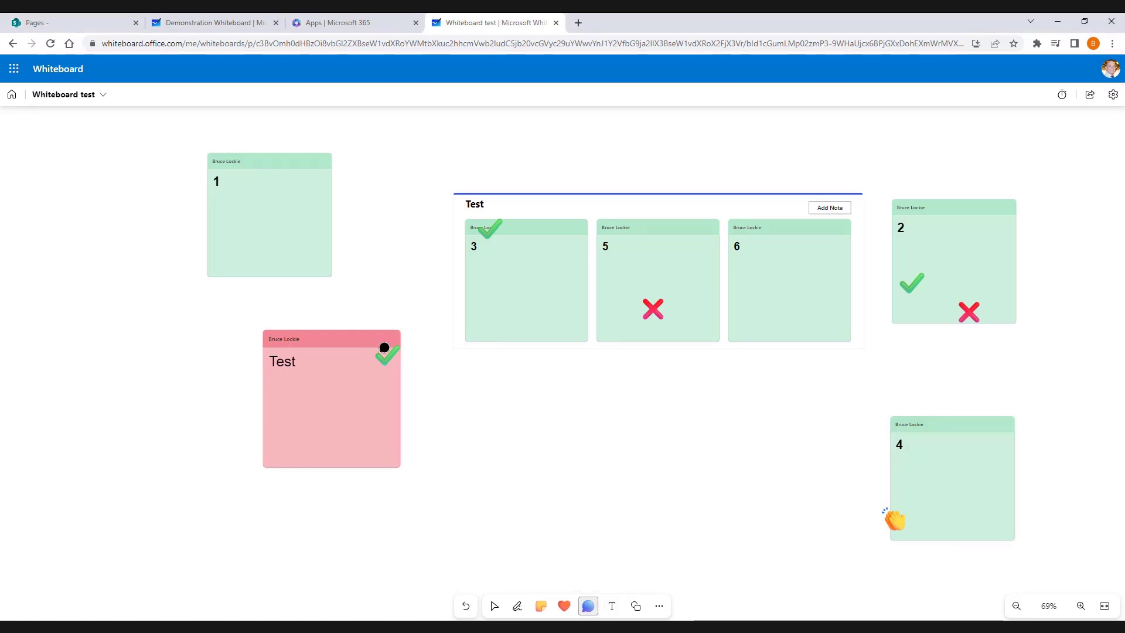
{"action": "left_click", "coordinate": [516, 221]}
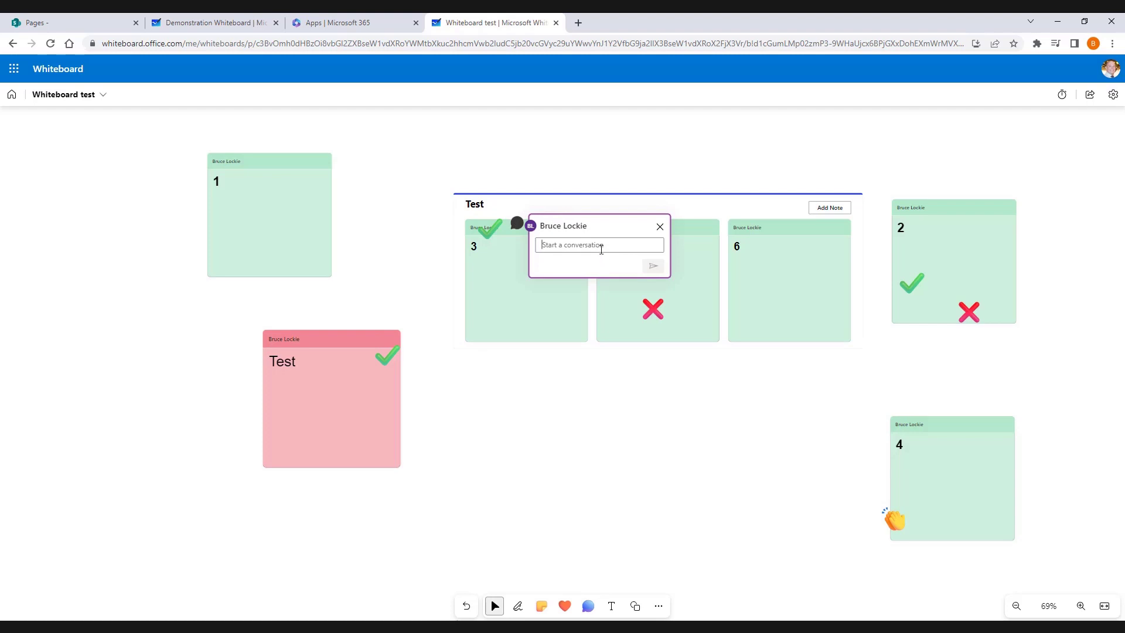
{"action": "type", "text": "Good work"}
{"action": "left_click", "coordinate": [654, 267]}
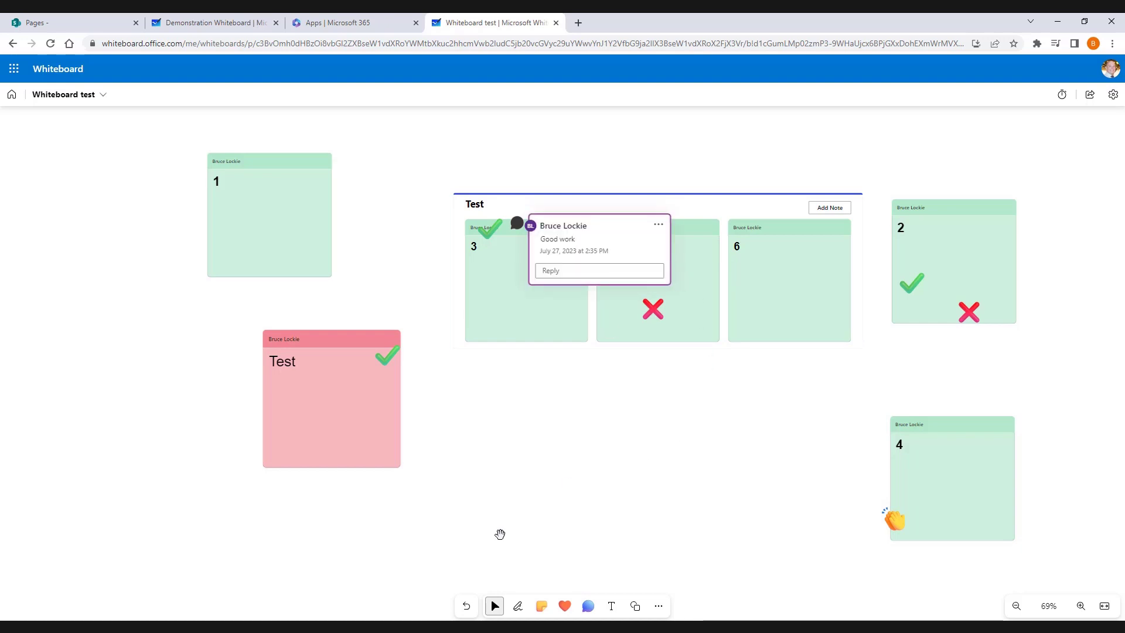
Post the comment "Needs improvement" at the top of note 4.
{"action": "left_click", "coordinate": [588, 606]}
{"action": "left_click", "coordinate": [932, 427]}
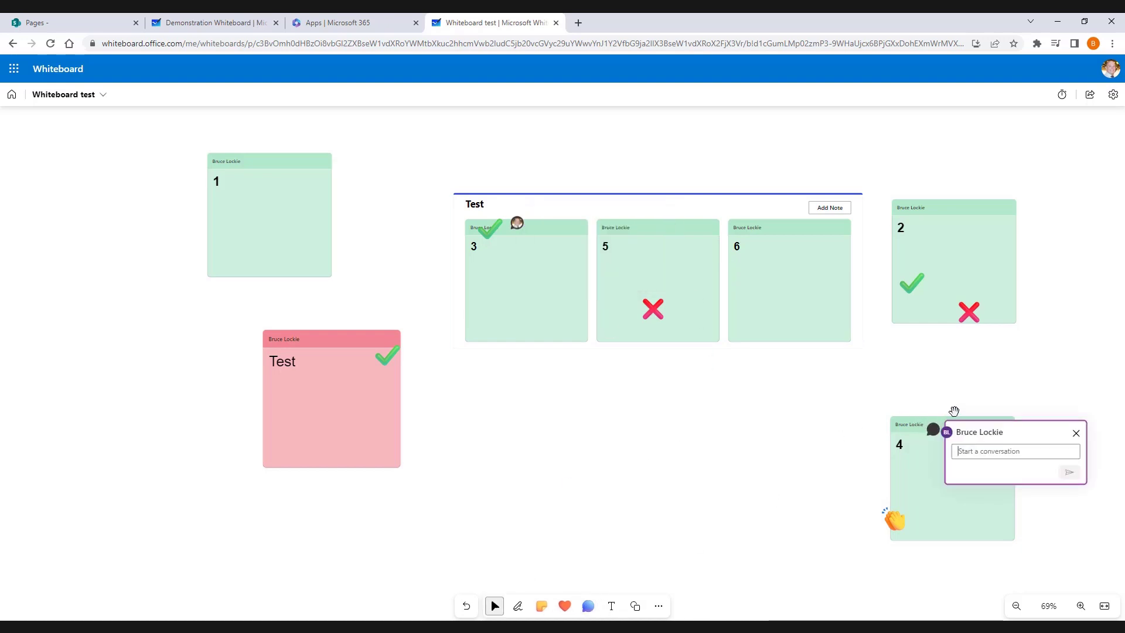
{"action": "type", "text": "Need"}
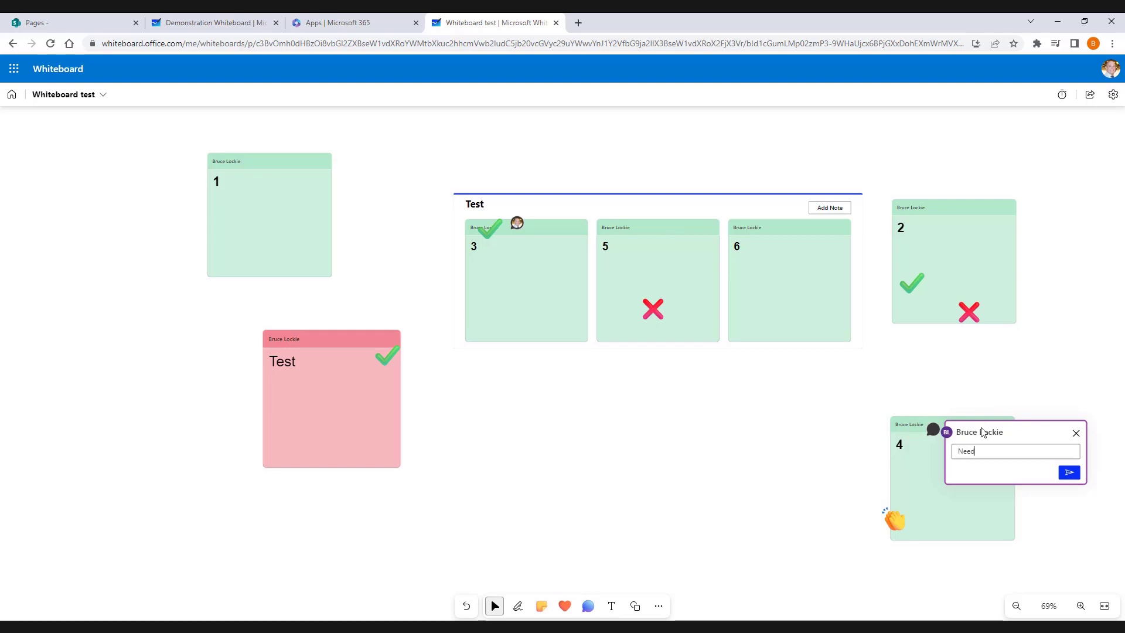
{"action": "type", "text": "s improvement"}
{"action": "left_click", "coordinate": [1069, 473]}
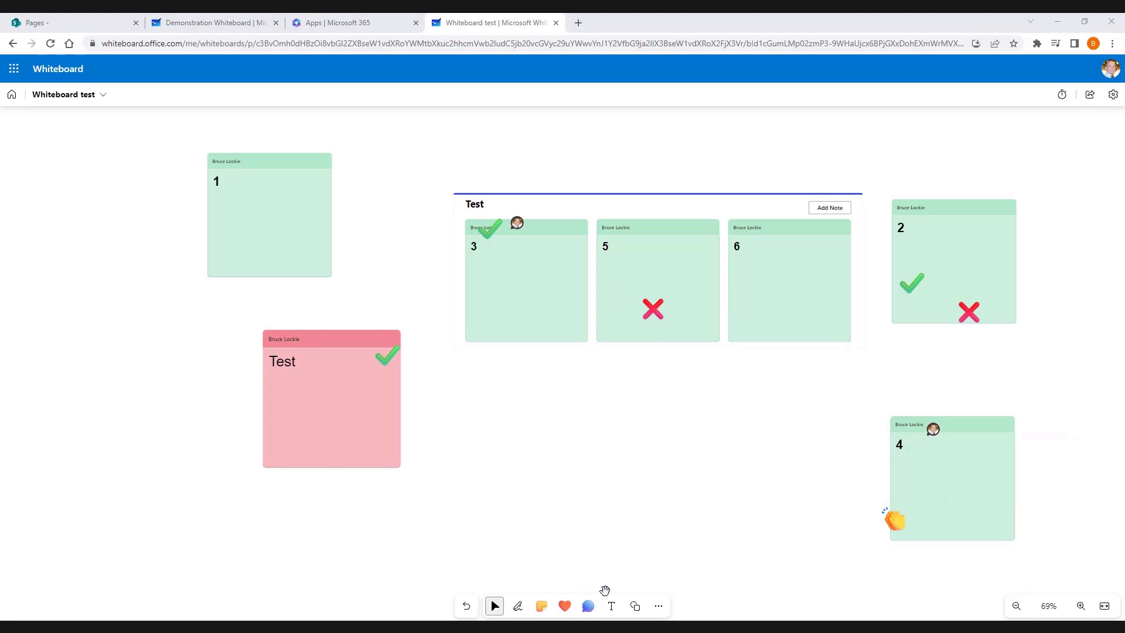
Add a text box reading "Test" below the note grid, to the right of the red note.
{"action": "left_click", "coordinate": [611, 607]}
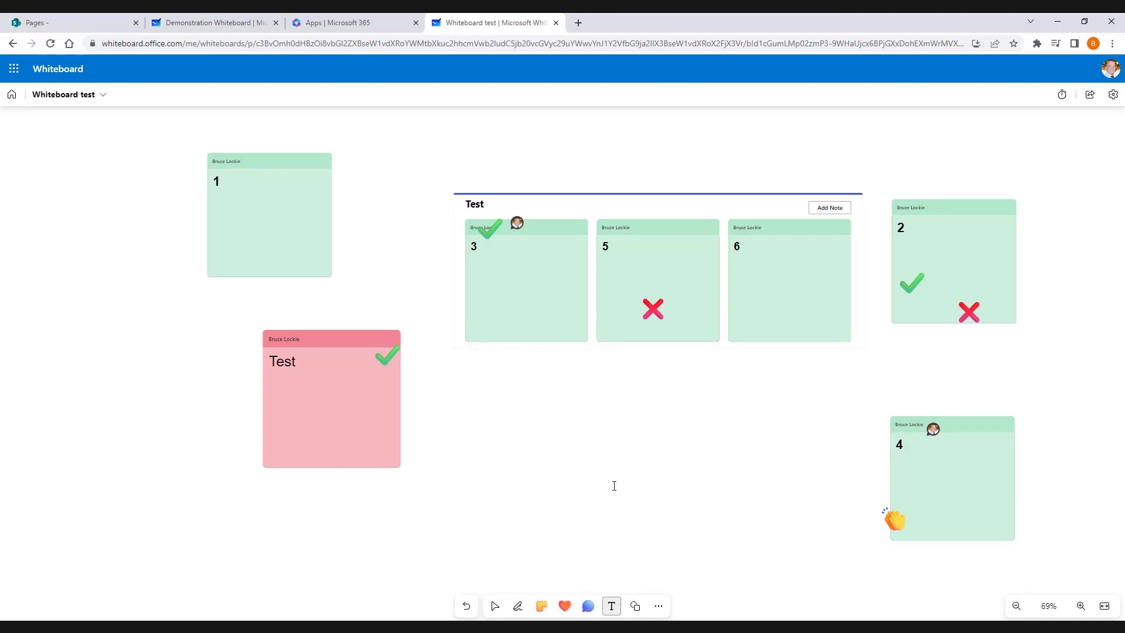
{"action": "left_click", "coordinate": [463, 422]}
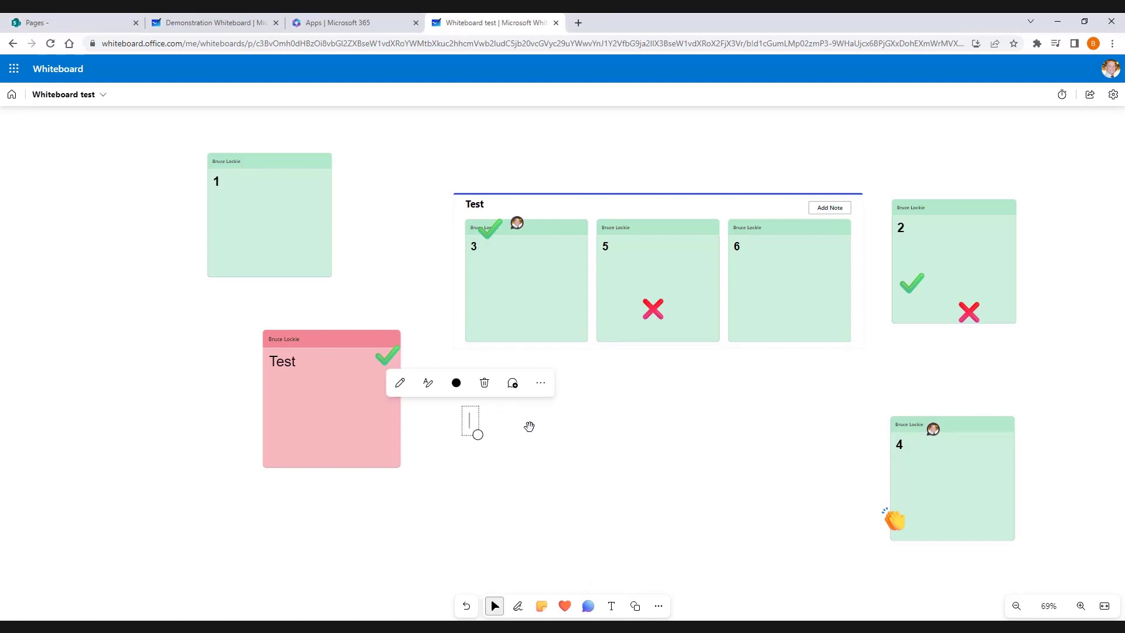
{"action": "type", "text": "Test"}
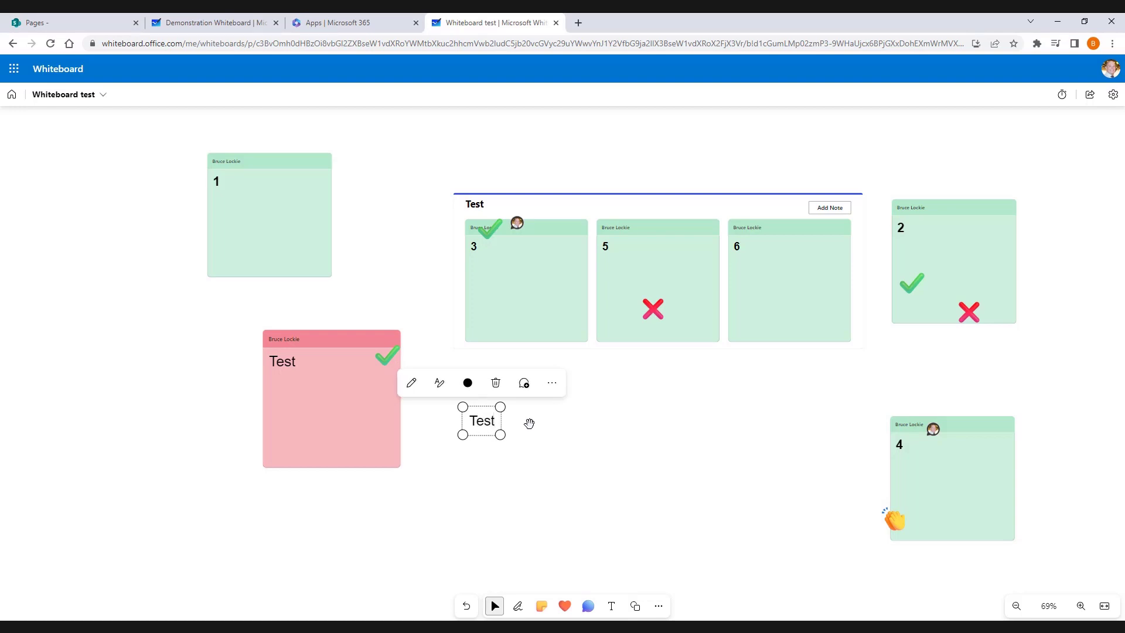
{"action": "left_click", "coordinate": [576, 431]}
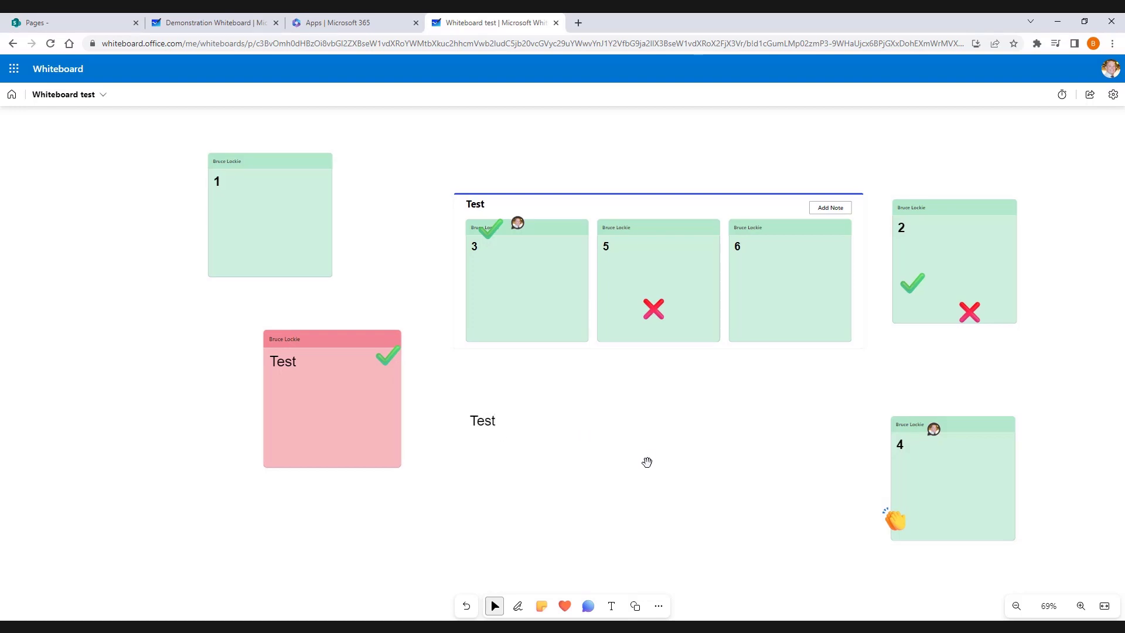
Add a text box reading "Test 2" below and to the right of the "Test" text, and colour its text orange.
{"action": "left_click", "coordinate": [611, 605]}
{"action": "left_click", "coordinate": [607, 474]}
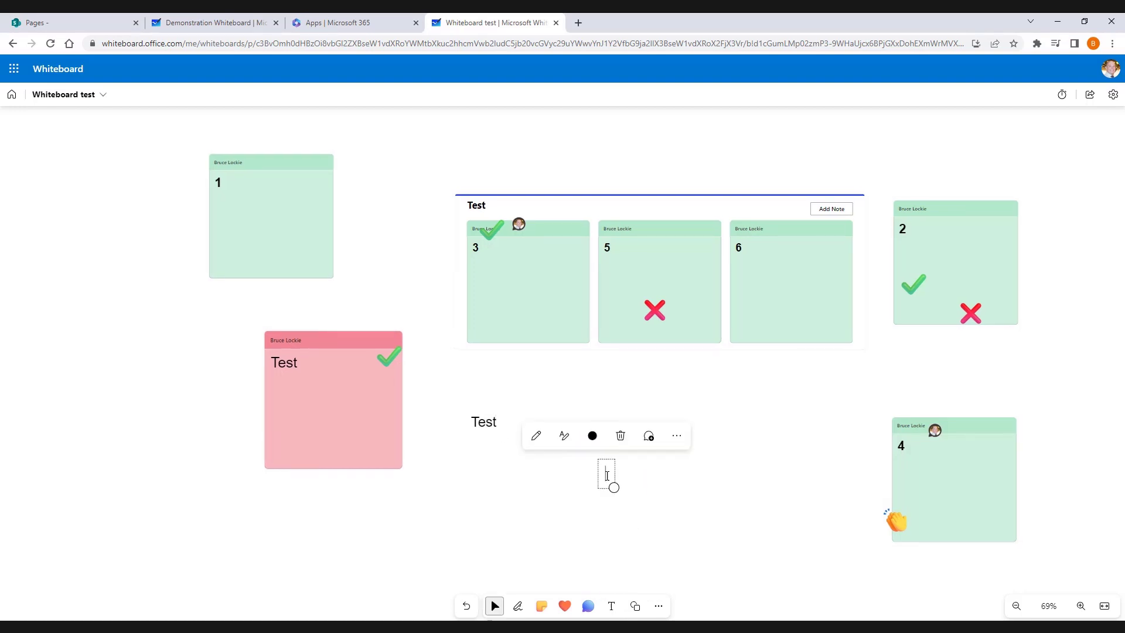
{"action": "type", "text": "Test 2"}
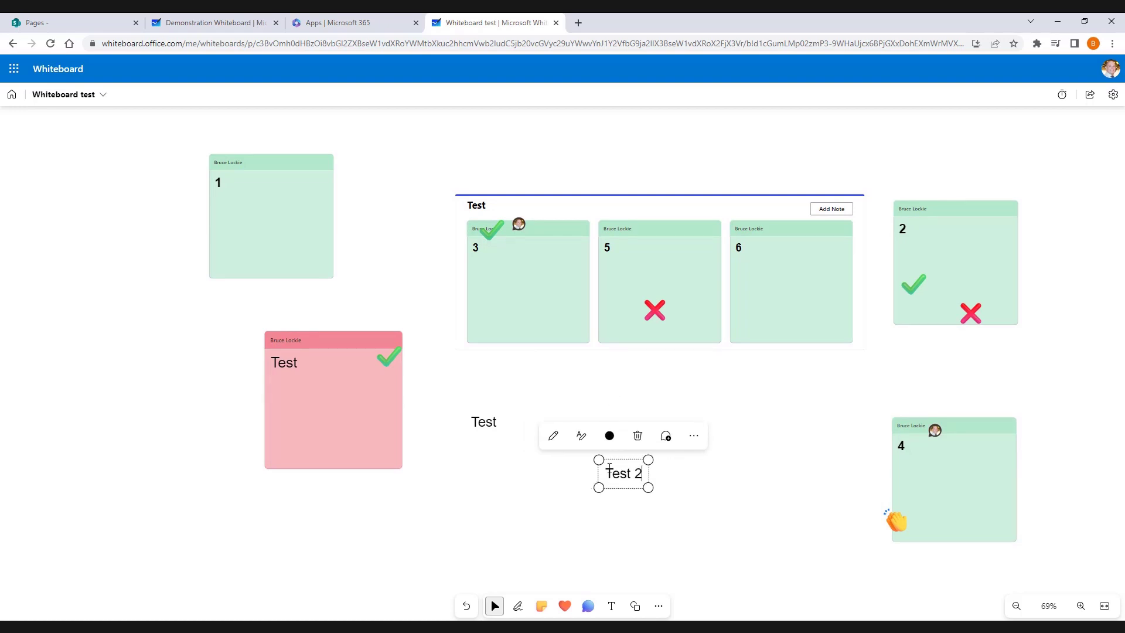
{"action": "left_click_drag", "start_coordinate": [641, 475], "coordinate": [647, 476]}
{"action": "left_click", "coordinate": [610, 443]}
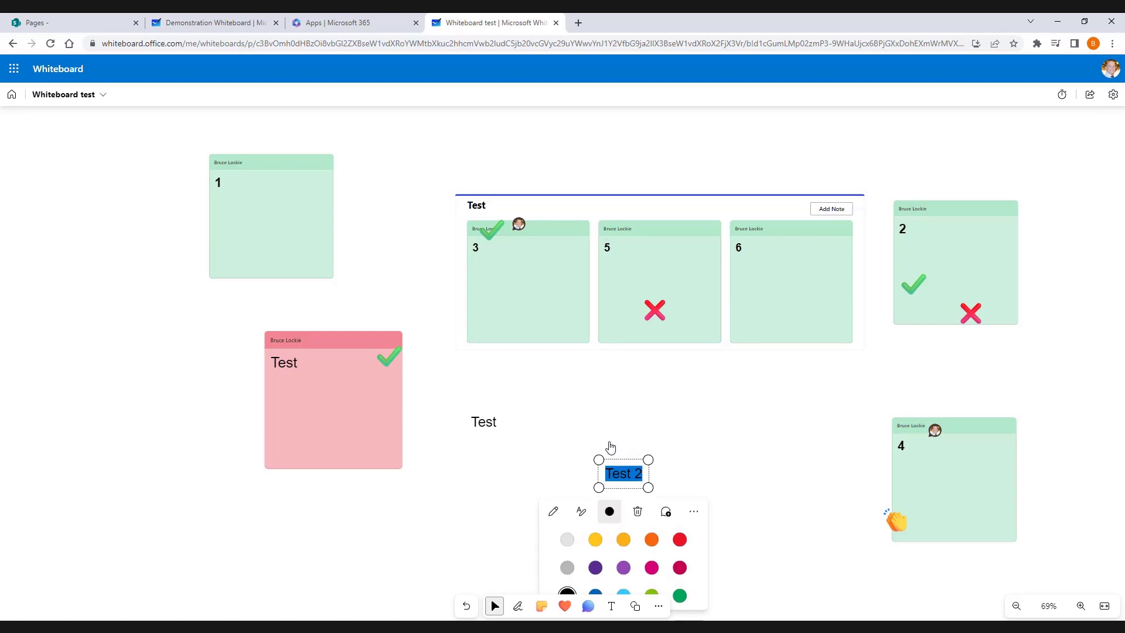
{"action": "left_click", "coordinate": [652, 539]}
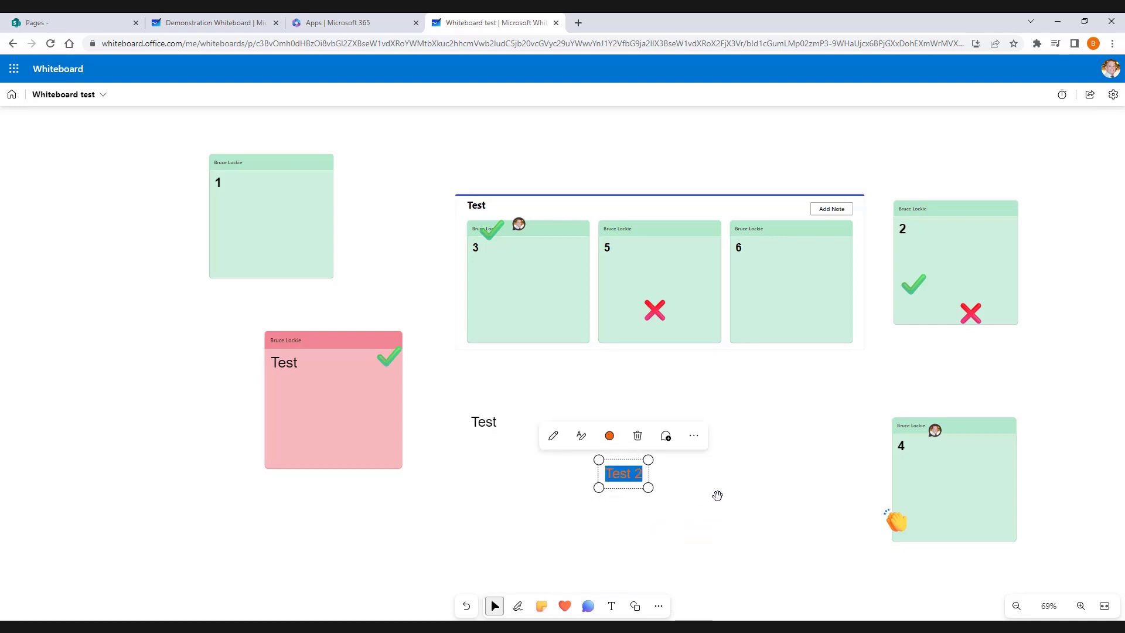
{"action": "left_click", "coordinate": [719, 495]}
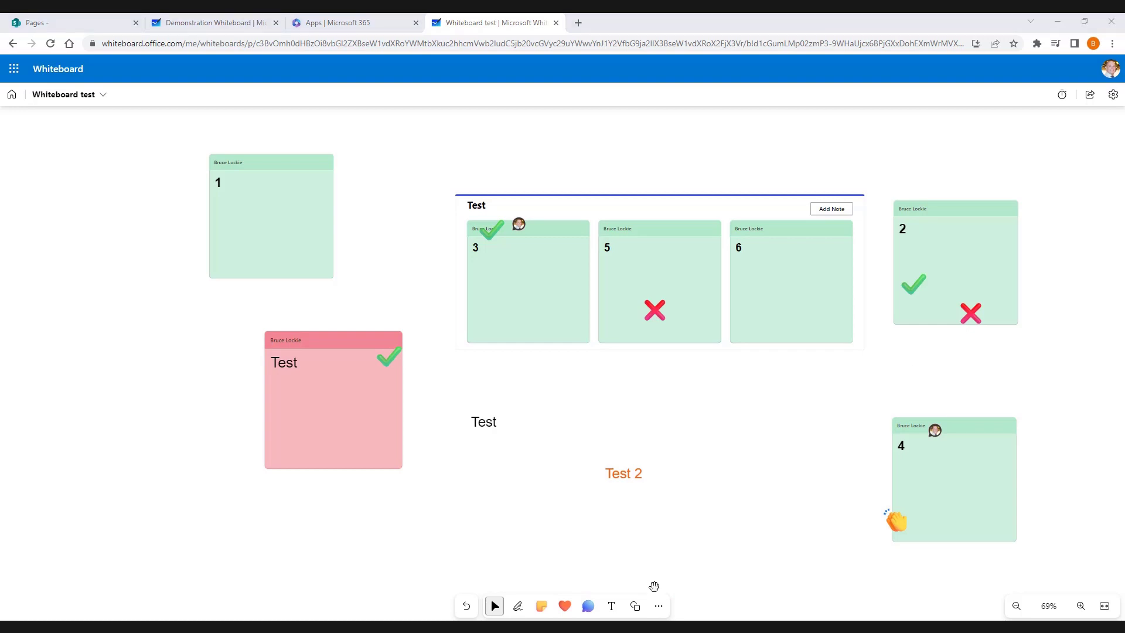
Draw a blue rectangle between the "Test 2" text and note 4, and label it "Test".
{"action": "left_click", "coordinate": [636, 609]}
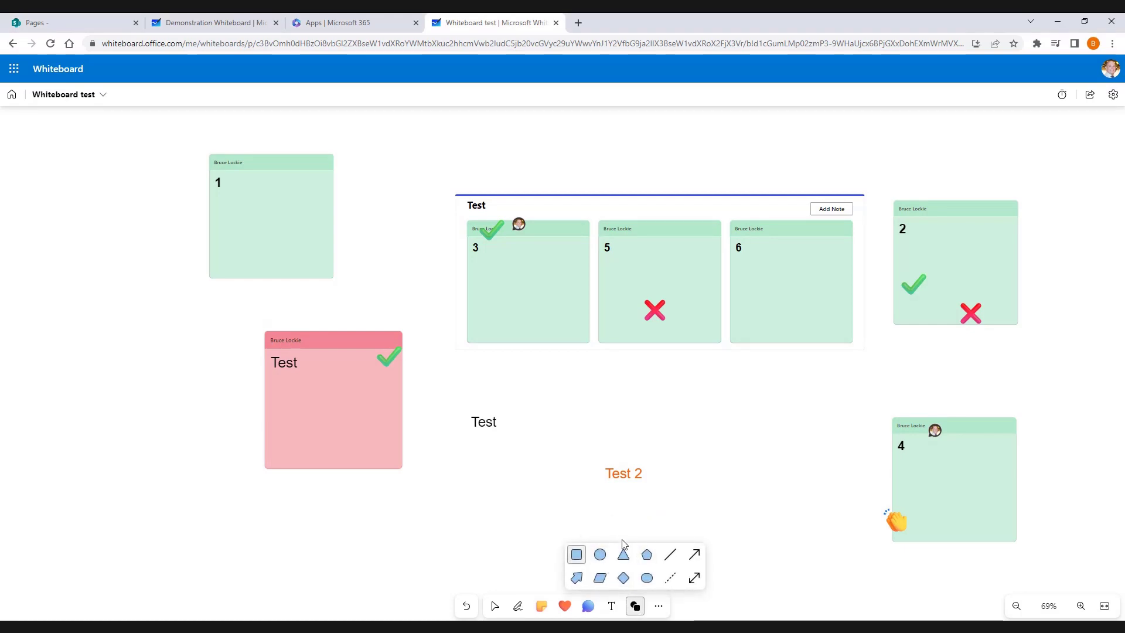
{"action": "left_click_drag", "start_coordinate": [704, 406], "coordinate": [826, 516]}
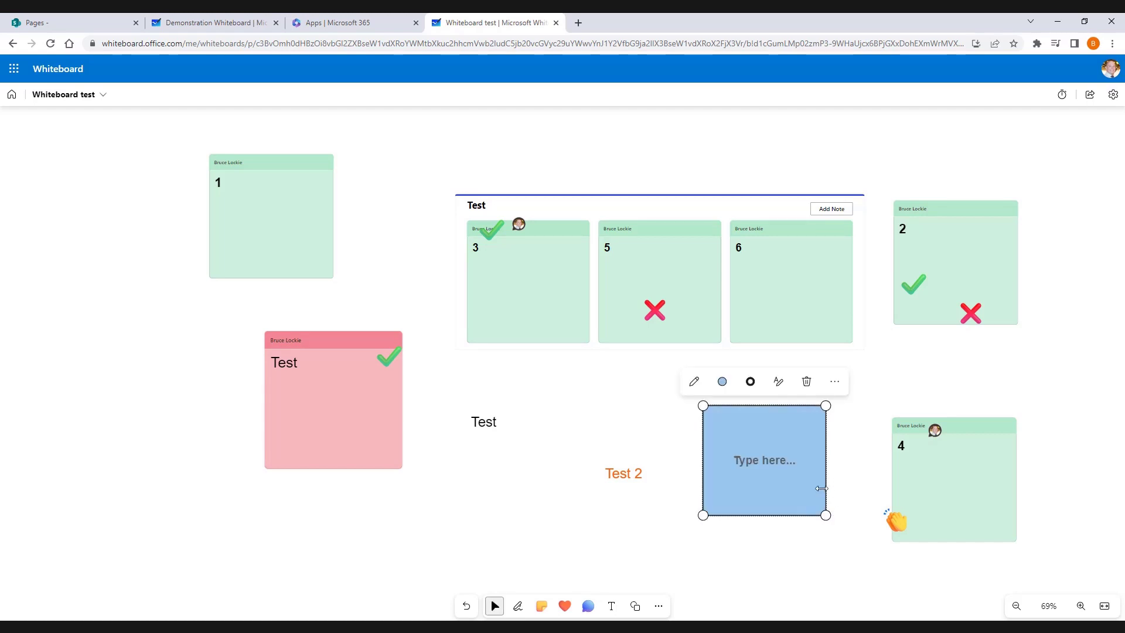
{"action": "left_click", "coordinate": [764, 455]}
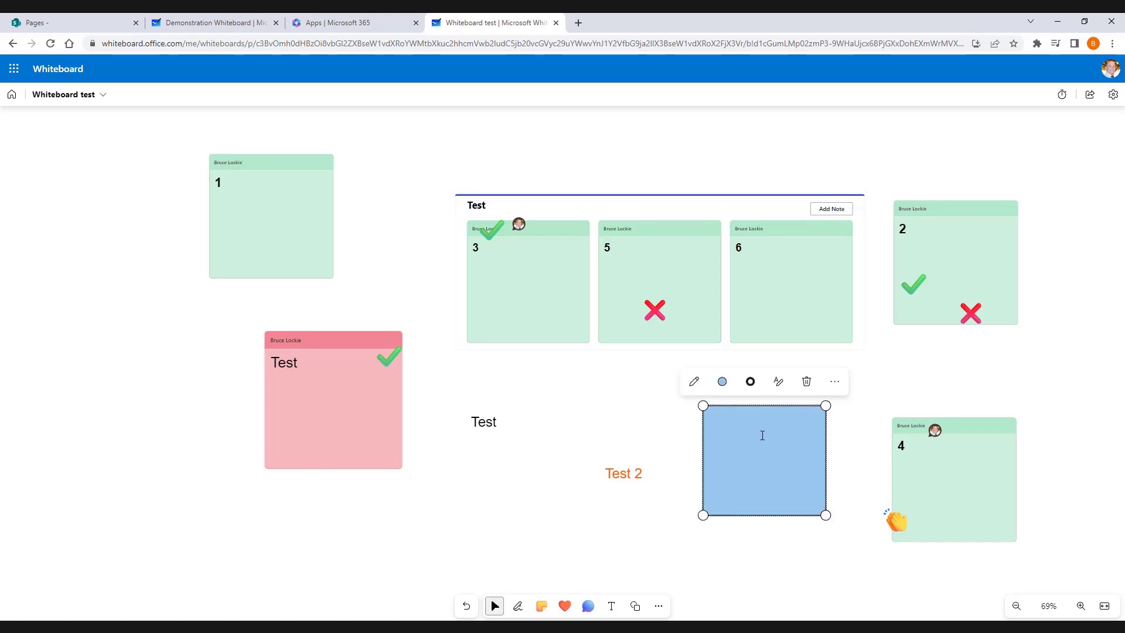
{"action": "type", "text": "Test"}
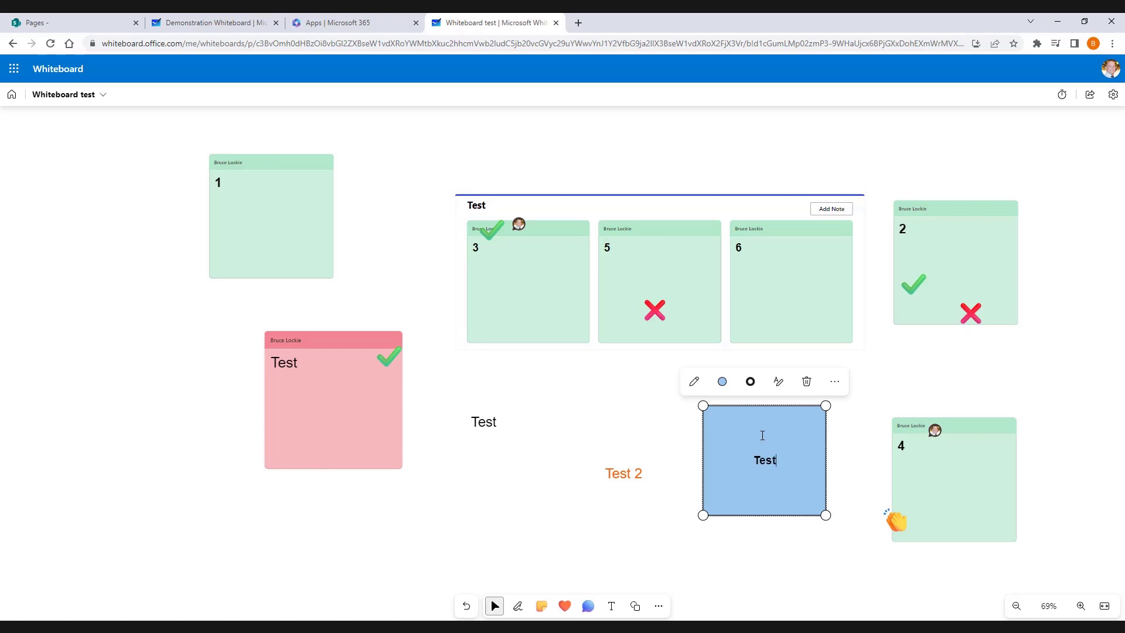
Draw a triangle between the "Test" and "Test 2" texts and fill it with light orange.
{"action": "left_click", "coordinate": [635, 606]}
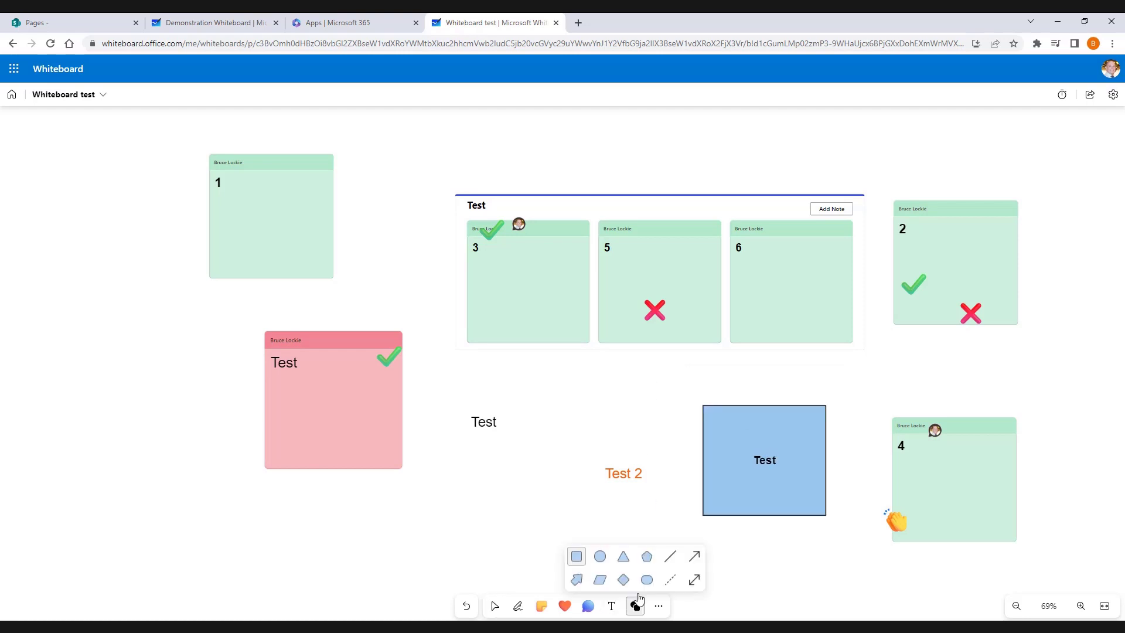
{"action": "left_click", "coordinate": [623, 557]}
{"action": "mouse_move", "coordinate": [457, 530]}
{"action": "left_mouse_down"}
{"action": "mouse_move", "coordinate": [554, 421]}
{"action": "mouse_move", "coordinate": [615, 403]}
{"action": "left_mouse_up"}
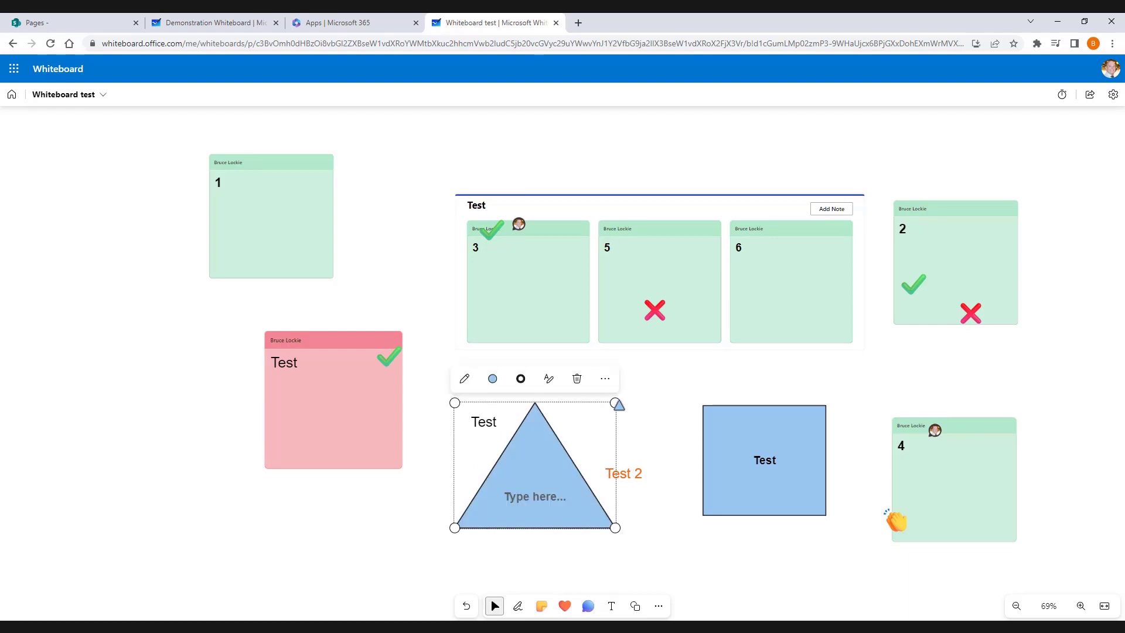
{"action": "left_click", "coordinate": [493, 379]}
{"action": "left_click", "coordinate": [506, 222]}
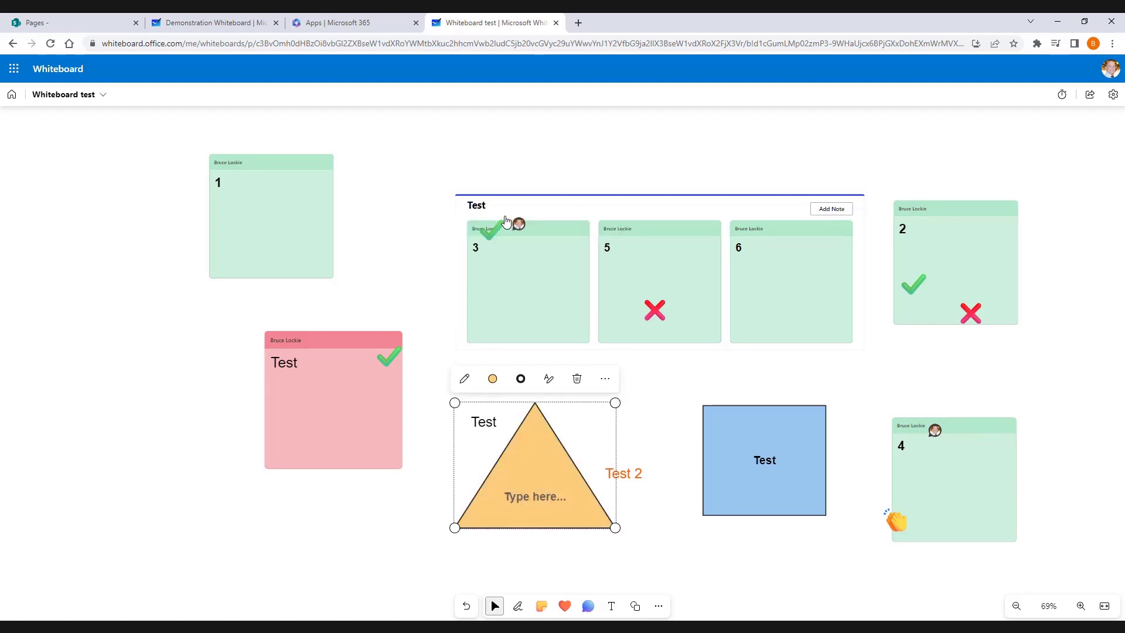
{"action": "left_click", "coordinate": [502, 609]}
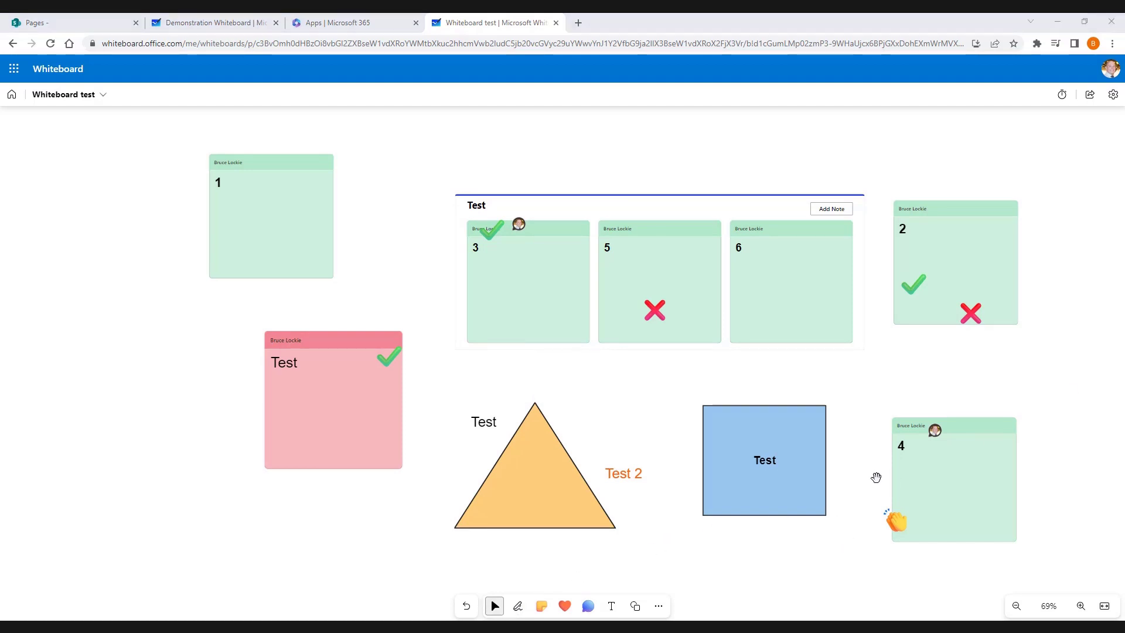
Turn on Enhance inked shapes and ink a square, a triangle and a circle around the notes with the black pen.
{"action": "left_click", "coordinate": [1113, 94]}
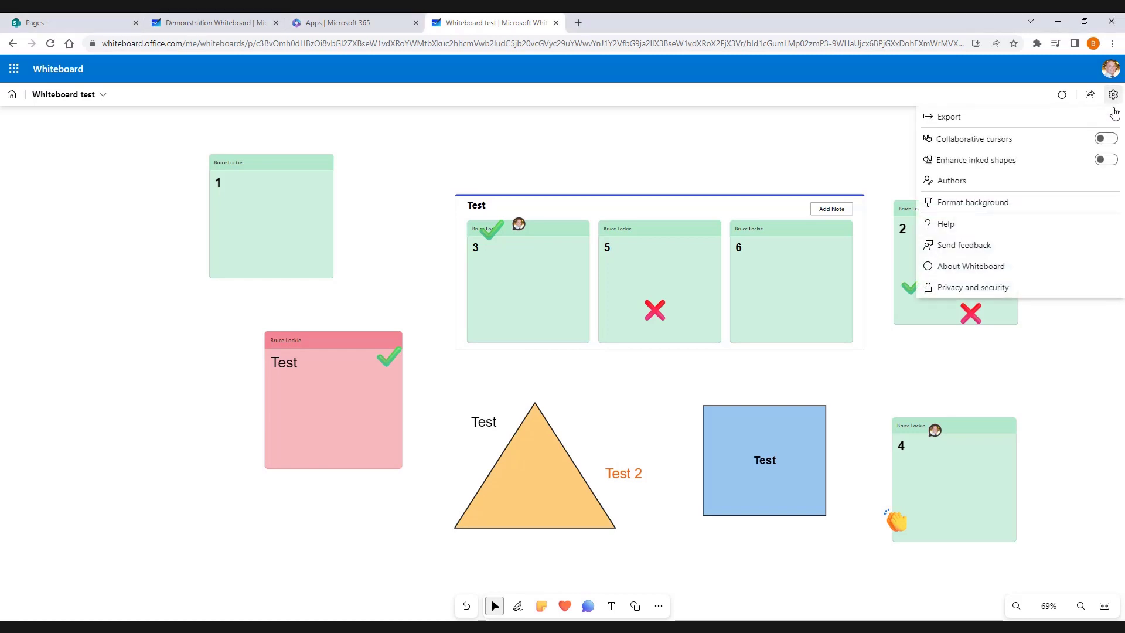
{"action": "left_click", "coordinate": [1107, 160]}
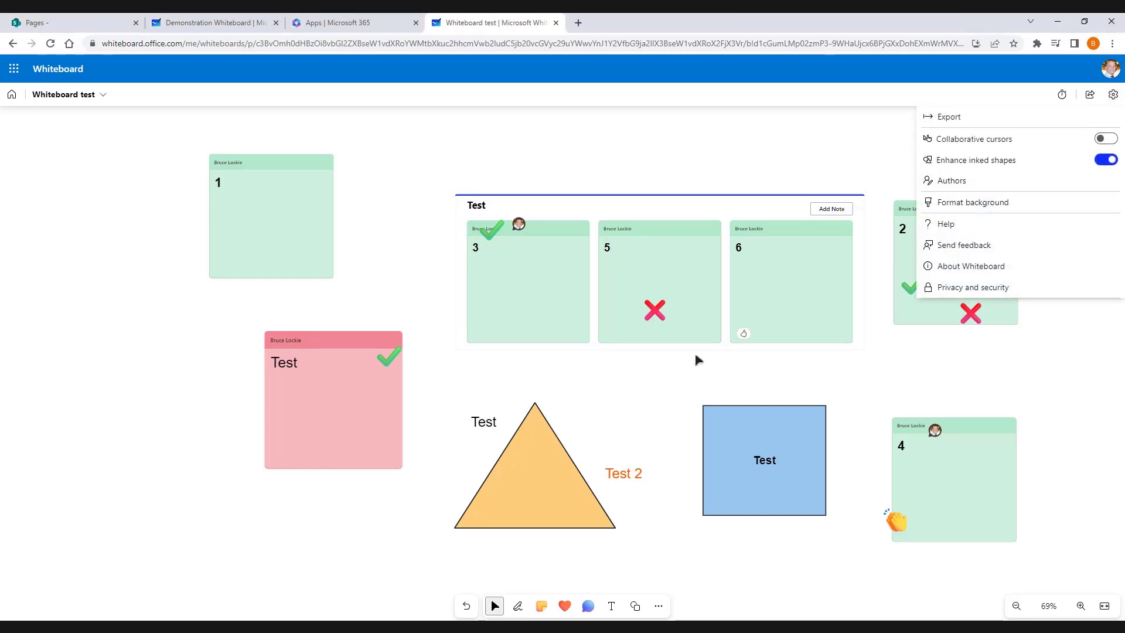
{"action": "left_click", "coordinate": [517, 606]}
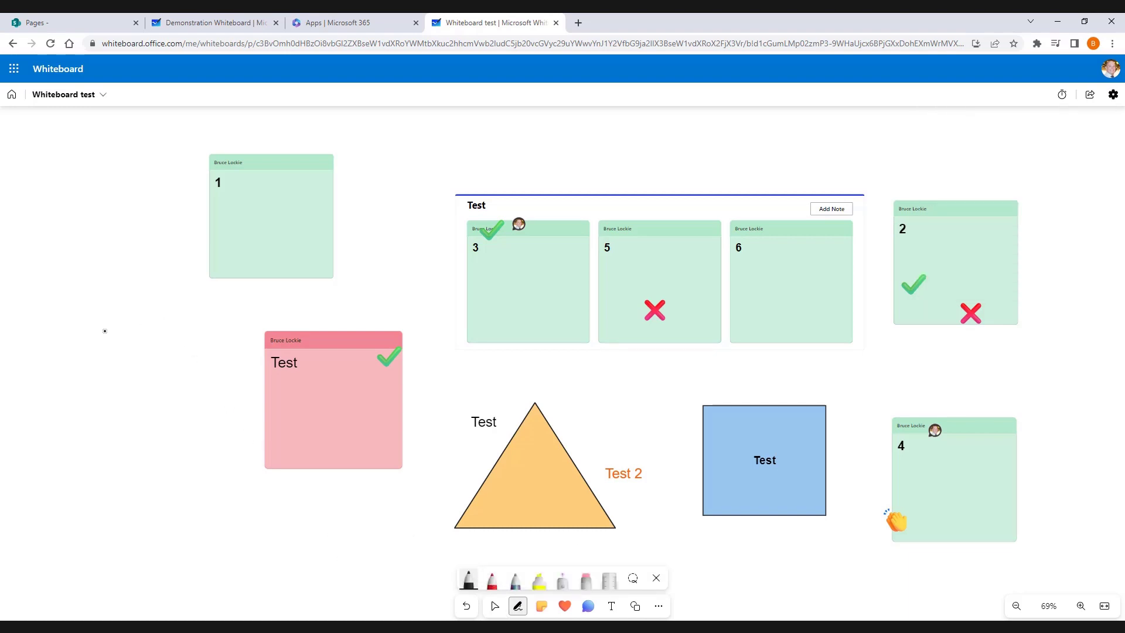
{"action": "mouse_move", "coordinate": [105, 330]}
{"action": "left_mouse_down"}
{"action": "mouse_move", "coordinate": [106, 367]}
{"action": "mouse_move", "coordinate": [183, 411]}
{"action": "mouse_move", "coordinate": [200, 327]}
{"action": "left_mouse_up"}
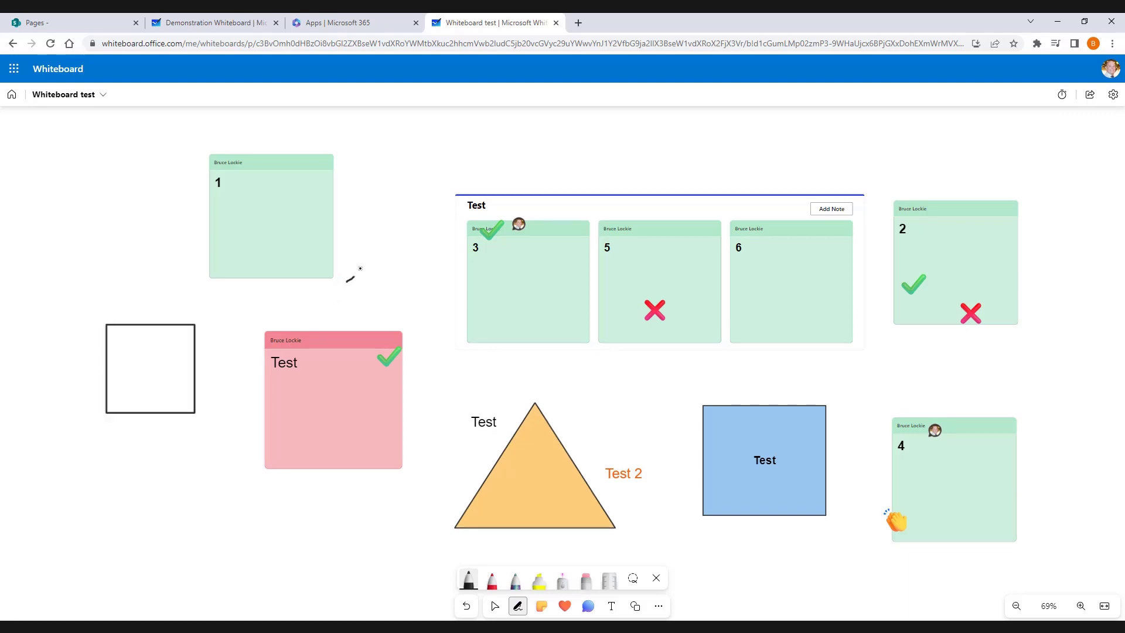
{"action": "mouse_move", "coordinate": [360, 268]}
{"action": "left_mouse_down"}
{"action": "mouse_move", "coordinate": [410, 214]}
{"action": "mouse_move", "coordinate": [456, 293]}
{"action": "mouse_move", "coordinate": [347, 287]}
{"action": "left_mouse_up"}
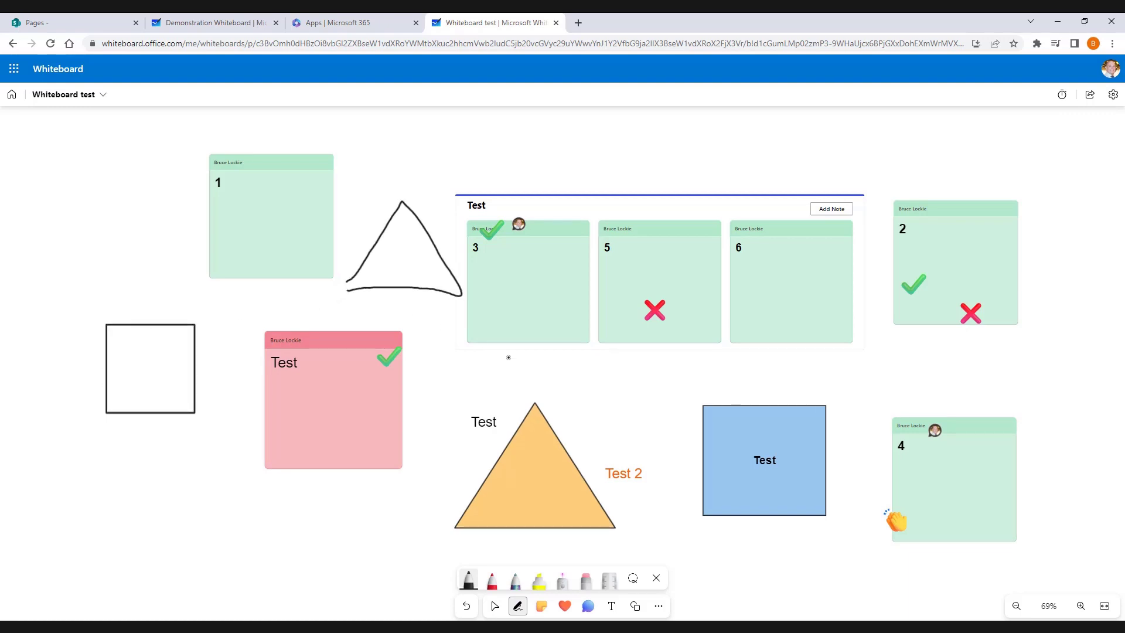
{"action": "mouse_move", "coordinate": [634, 139]}
{"action": "left_mouse_down"}
{"action": "mouse_move", "coordinate": [578, 150]}
{"action": "mouse_move", "coordinate": [666, 185]}
{"action": "left_mouse_up"}
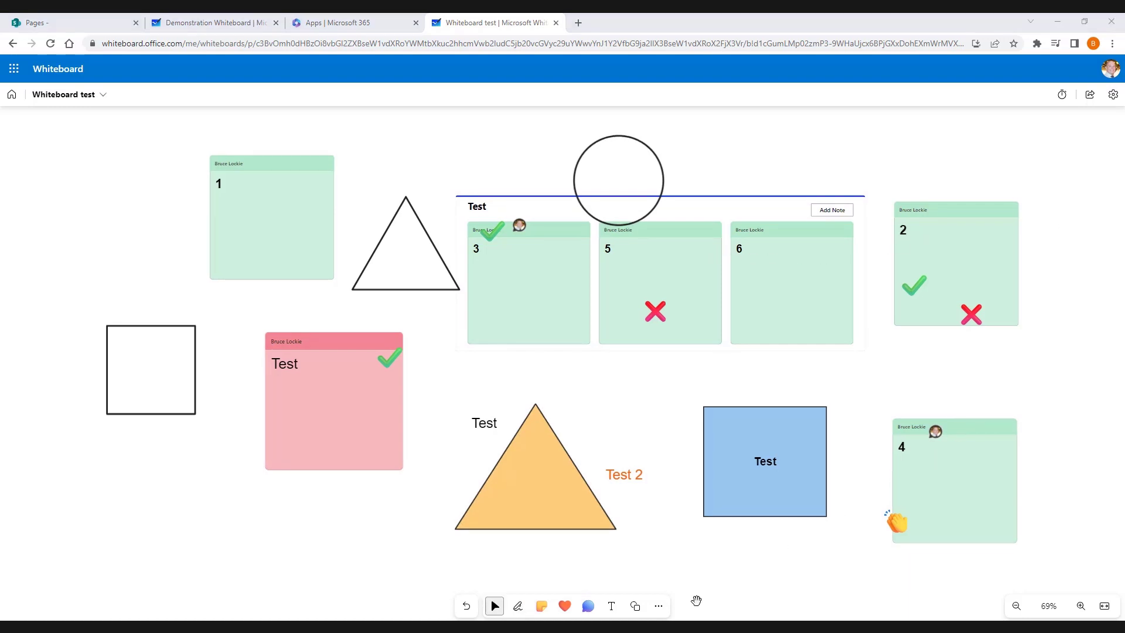
Search Bing Images for "plymouth university" and insert the photo of the dark red angular building with the street lamp in front.
{"action": "left_click", "coordinate": [659, 610]}
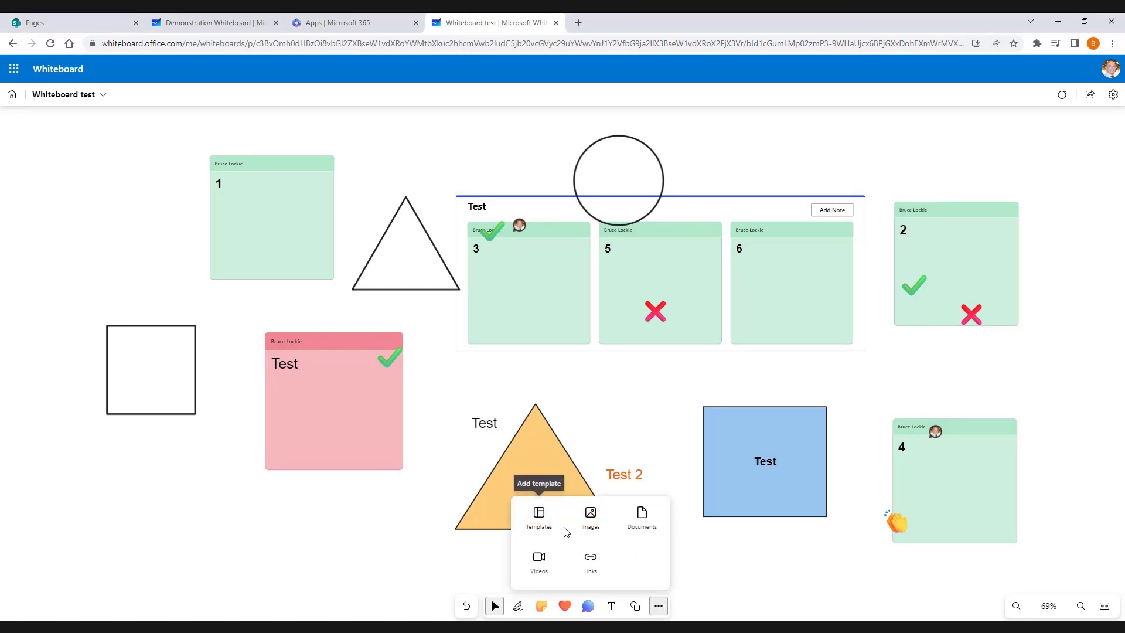
{"action": "left_click", "coordinate": [589, 517]}
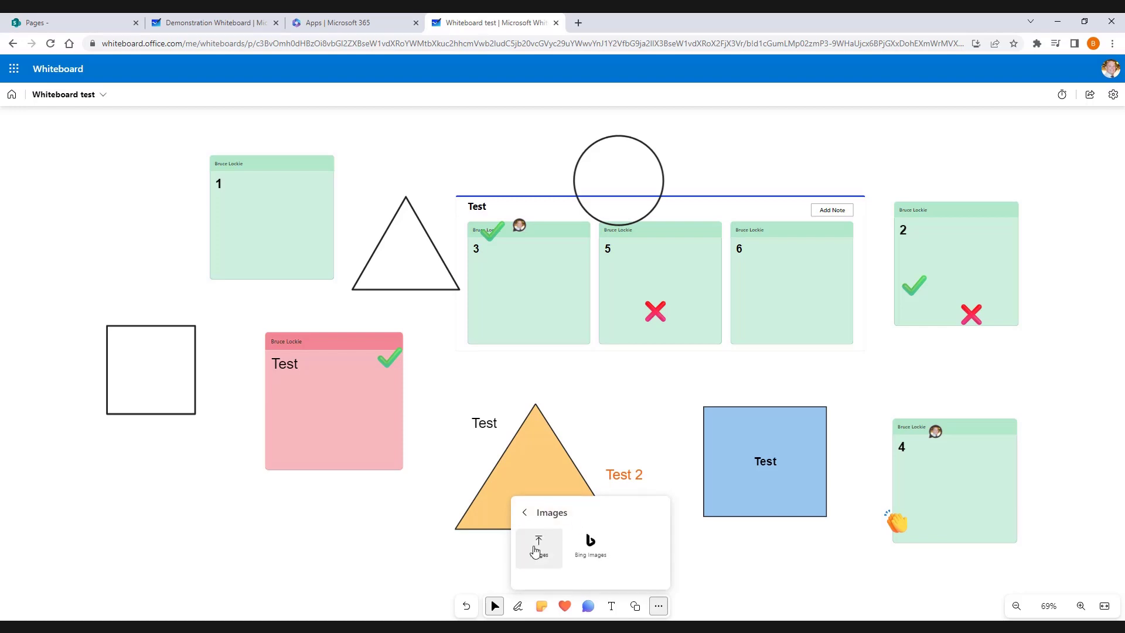
{"action": "left_click", "coordinate": [585, 545]}
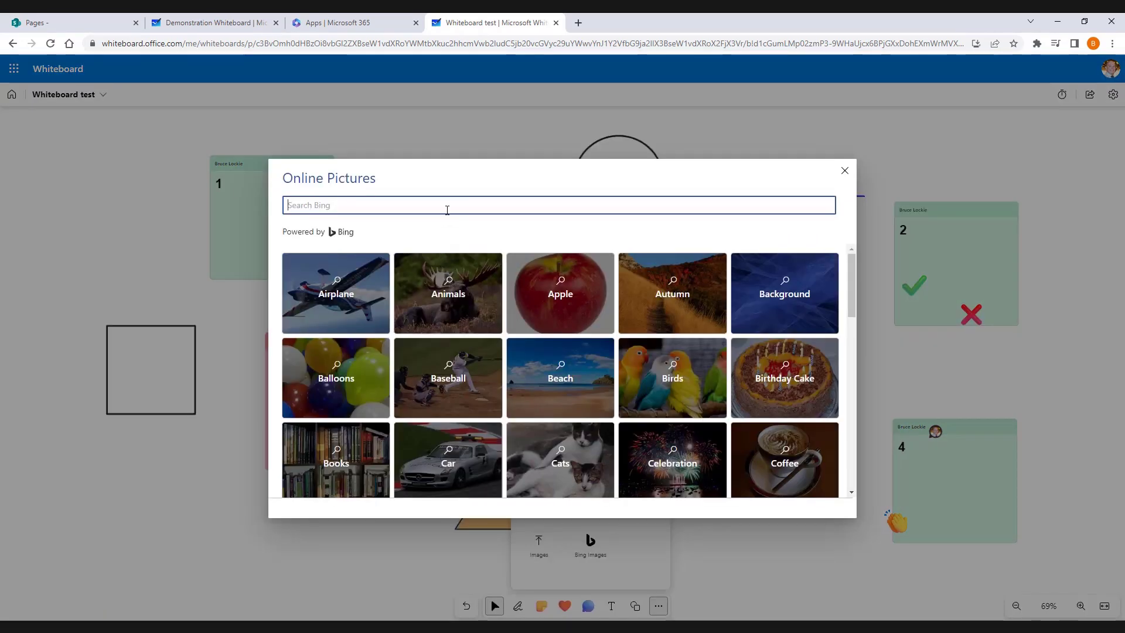
{"action": "type", "text": "plymouth university"}
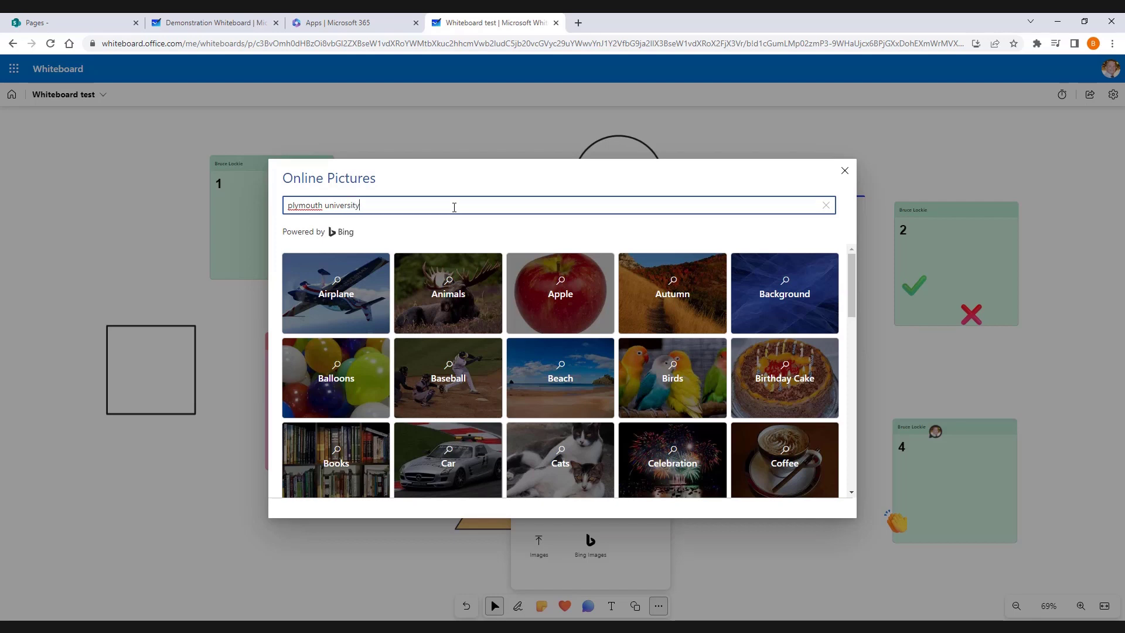
{"action": "key", "text": "Return"}
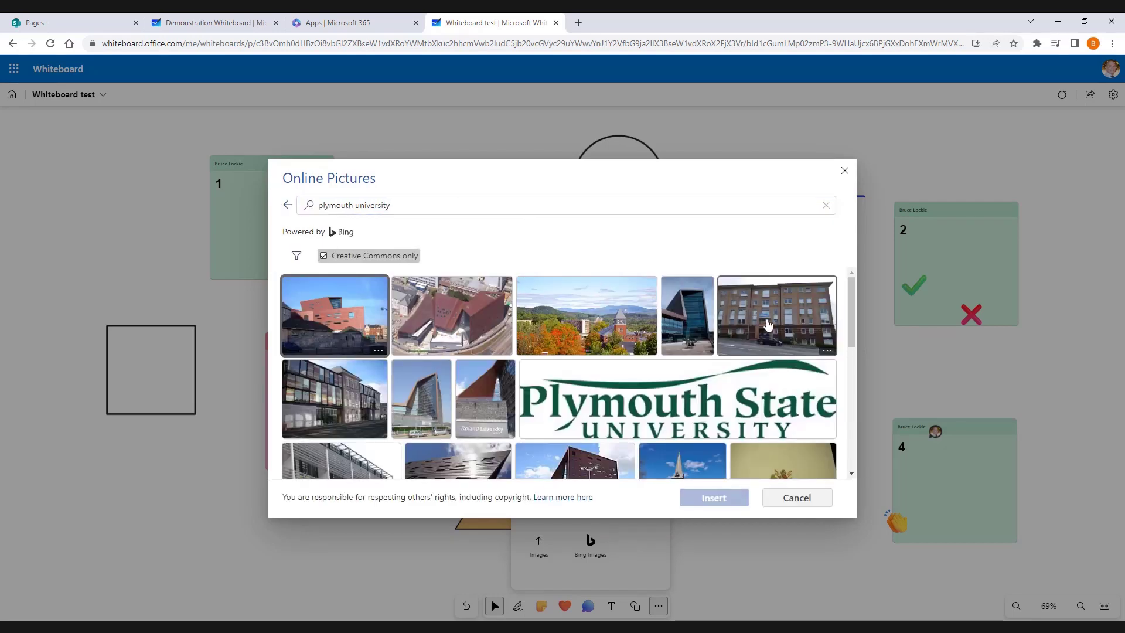
{"action": "scroll", "coordinate": [544, 339], "scroll_direction": "down", "scroll_amount": 1}
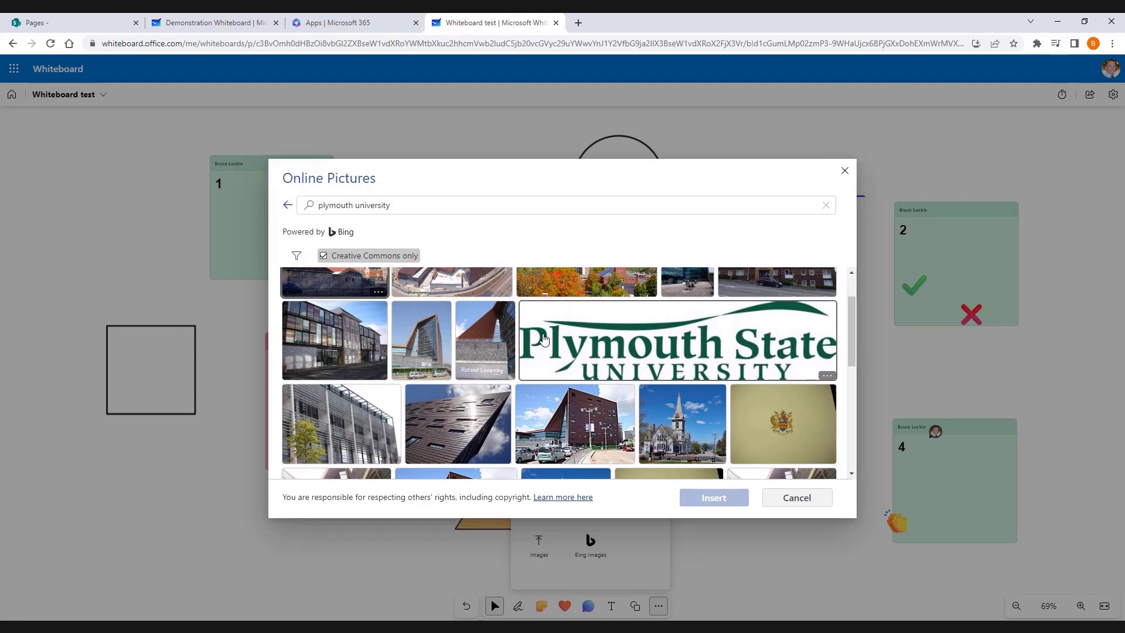
{"action": "left_click", "coordinate": [576, 430]}
{"action": "left_click", "coordinate": [714, 498]}
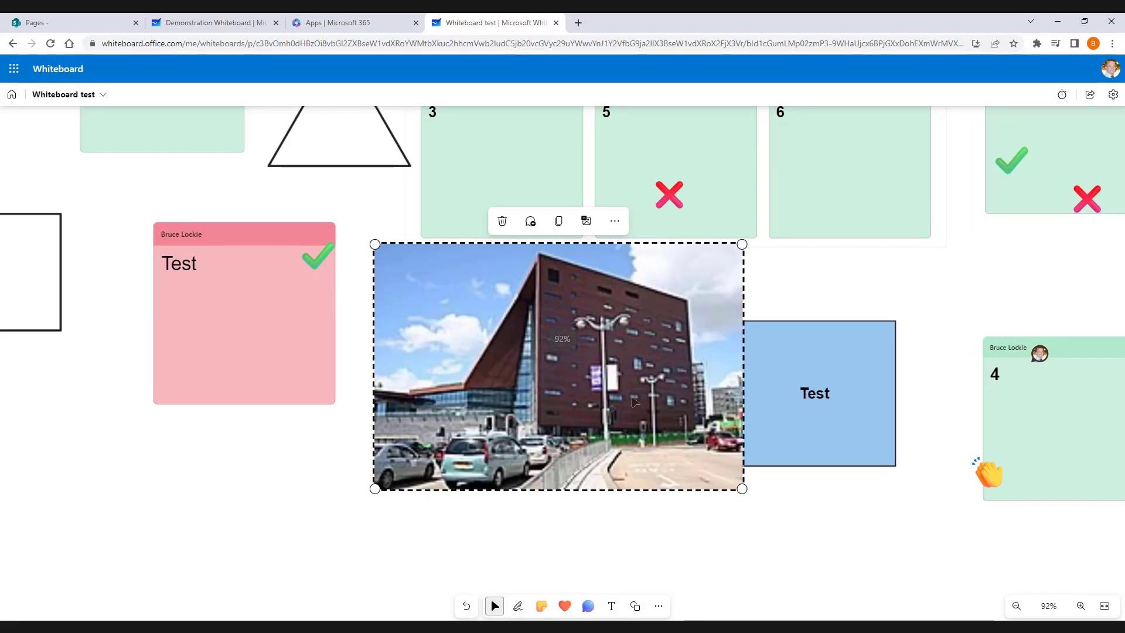
Shrink the building photo and move it above the "Test 2" text, between the orange triangle and the blue rectangle.
{"action": "left_click_drag", "start_coordinate": [633, 402], "coordinate": [439, 359]}
{"action": "left_click_drag", "start_coordinate": [547, 446], "coordinate": [444, 377]}
{"action": "left_click_drag", "start_coordinate": [401, 304], "coordinate": [698, 284]}
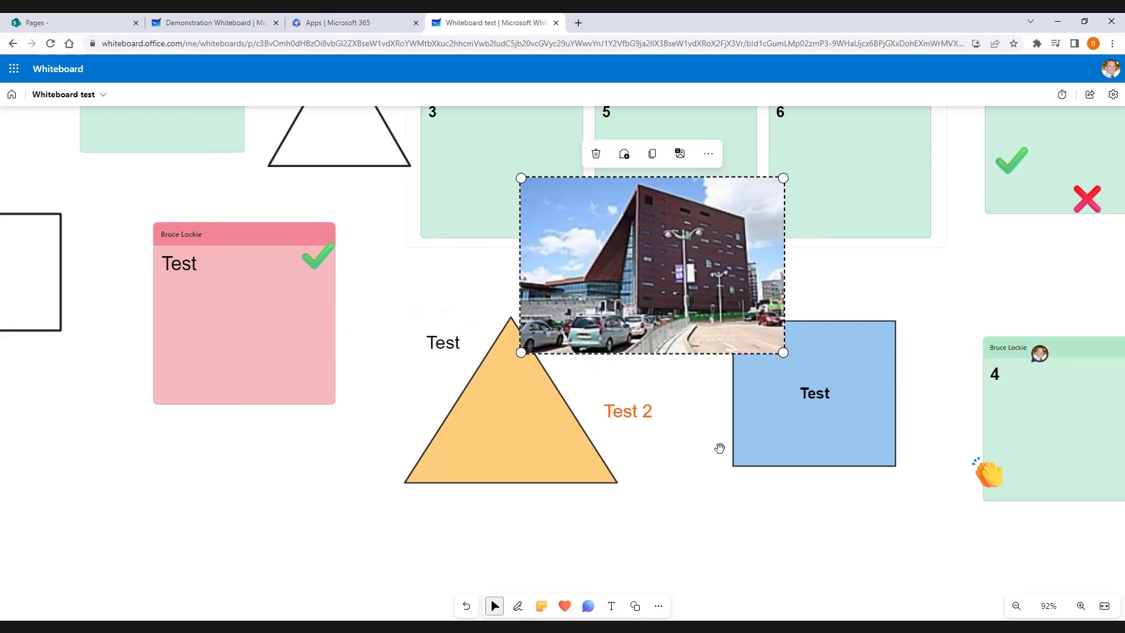
Choose the UoP Digital Learning Designer PowerPoint from My files as the document to insert.
{"action": "left_click", "coordinate": [660, 608]}
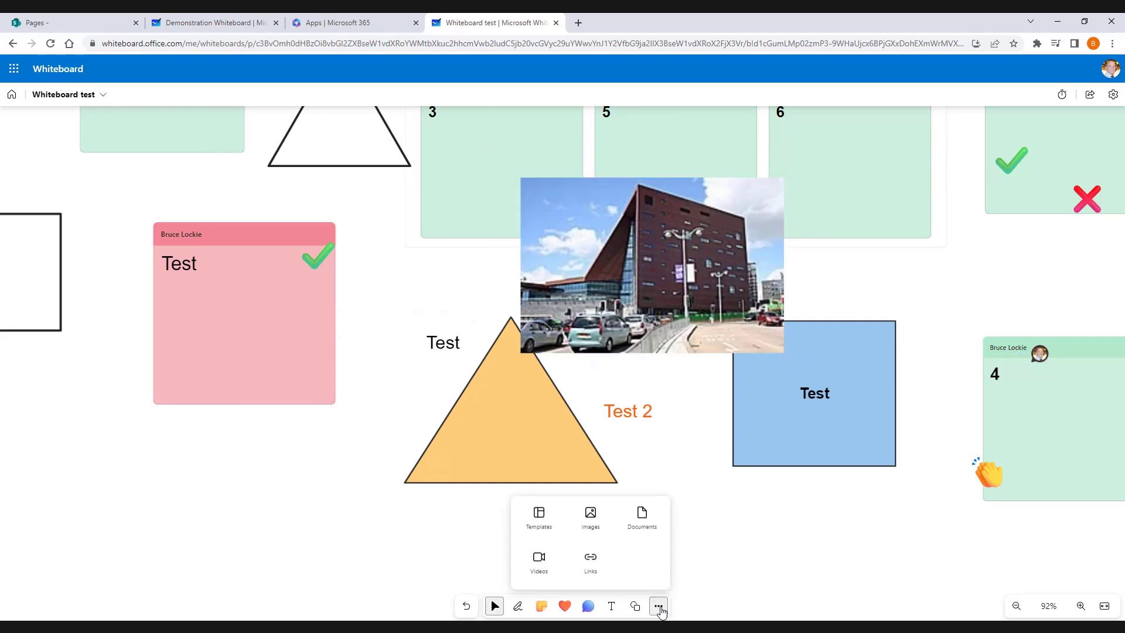
{"action": "left_click", "coordinate": [648, 529]}
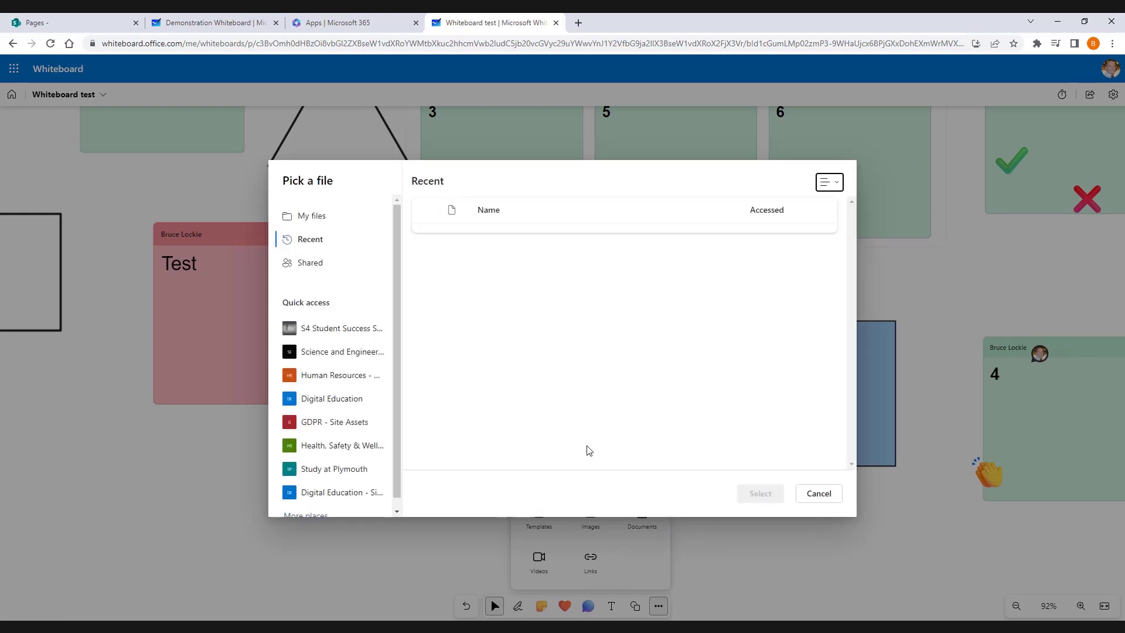
{"action": "left_click", "coordinate": [312, 222]}
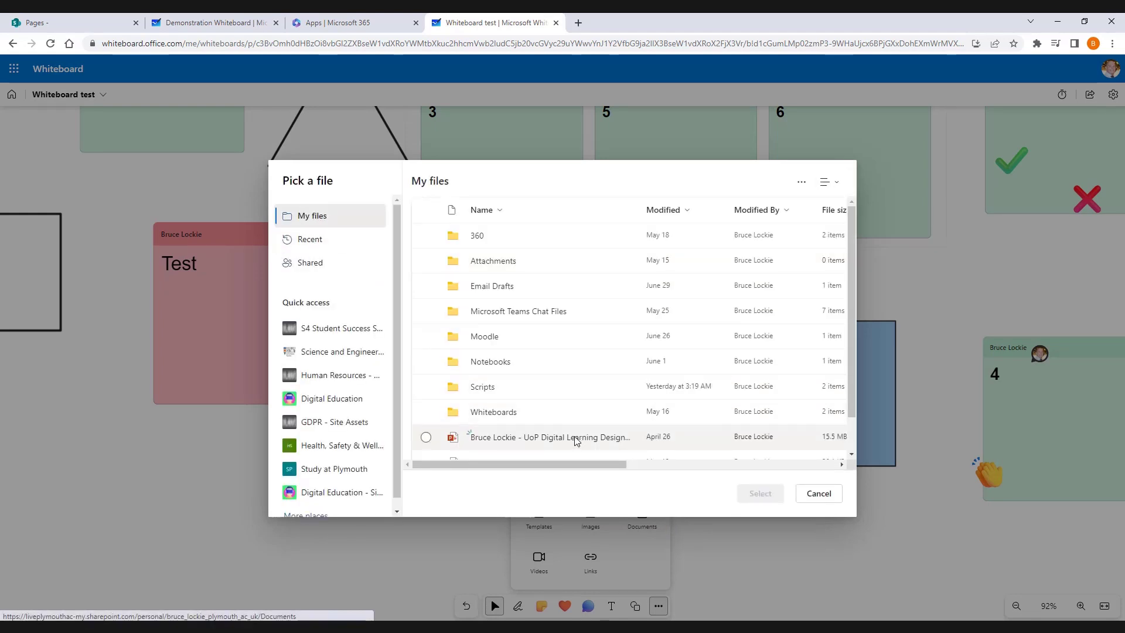
{"action": "left_click", "coordinate": [579, 438]}
{"action": "left_click", "coordinate": [765, 497]}
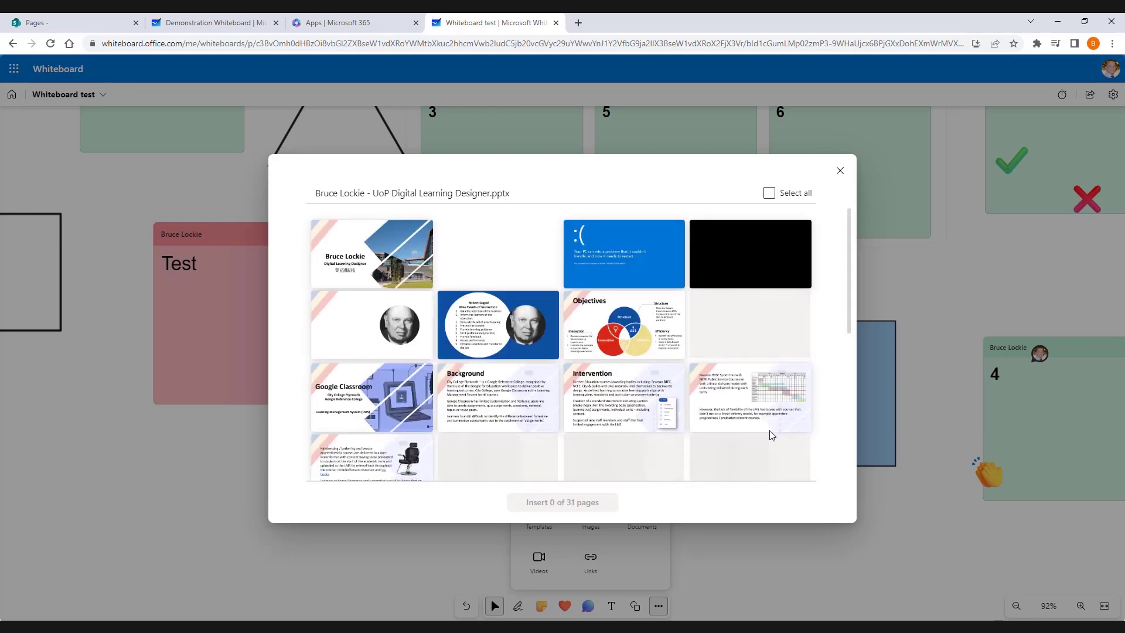
Insert the title, "Nine Events of Instruction" and "Efficiency" slides, and move the slide row up and to the right of the board content.
{"action": "left_click", "coordinate": [371, 257]}
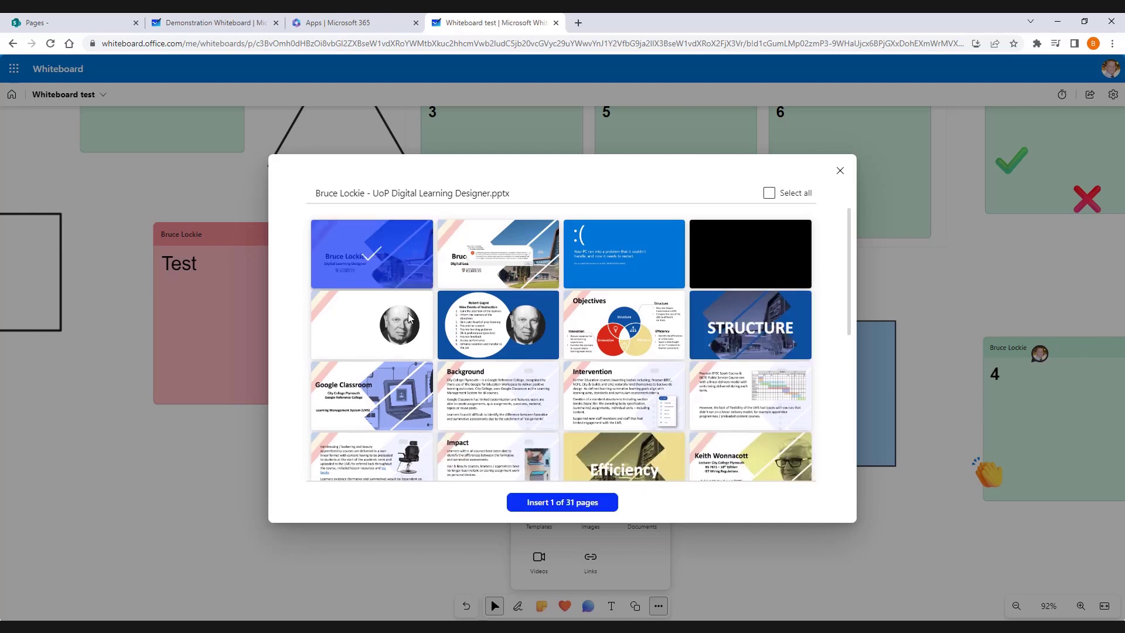
{"action": "left_click", "coordinate": [498, 344]}
{"action": "scroll", "coordinate": [499, 341], "scroll_direction": "down", "scroll_amount": 2}
{"action": "left_click", "coordinate": [620, 355]}
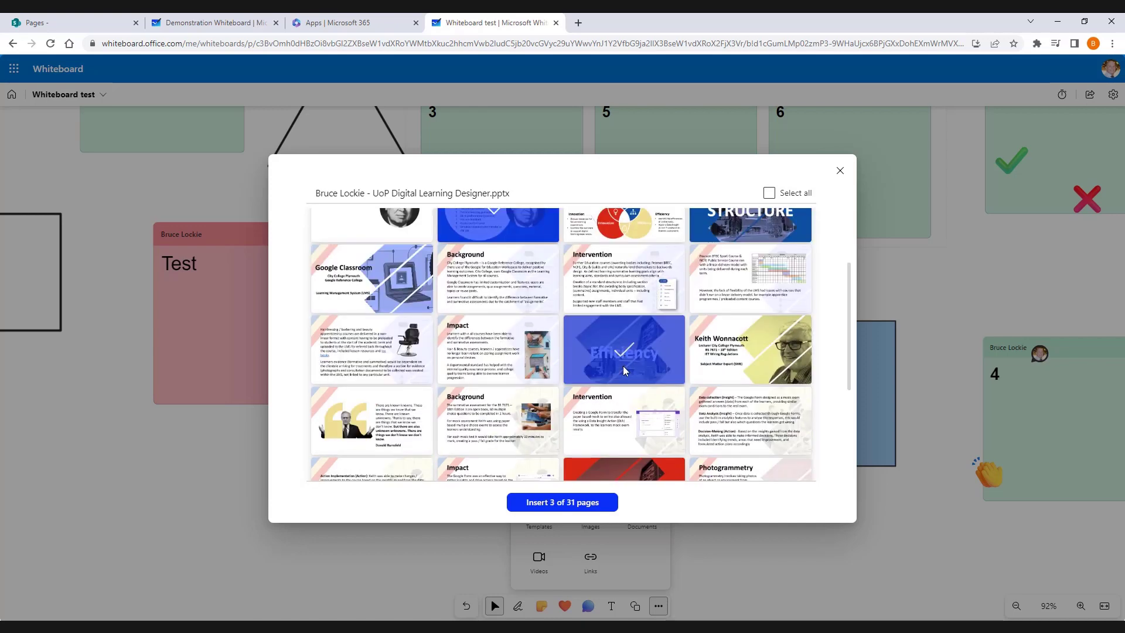
{"action": "left_click", "coordinate": [604, 499]}
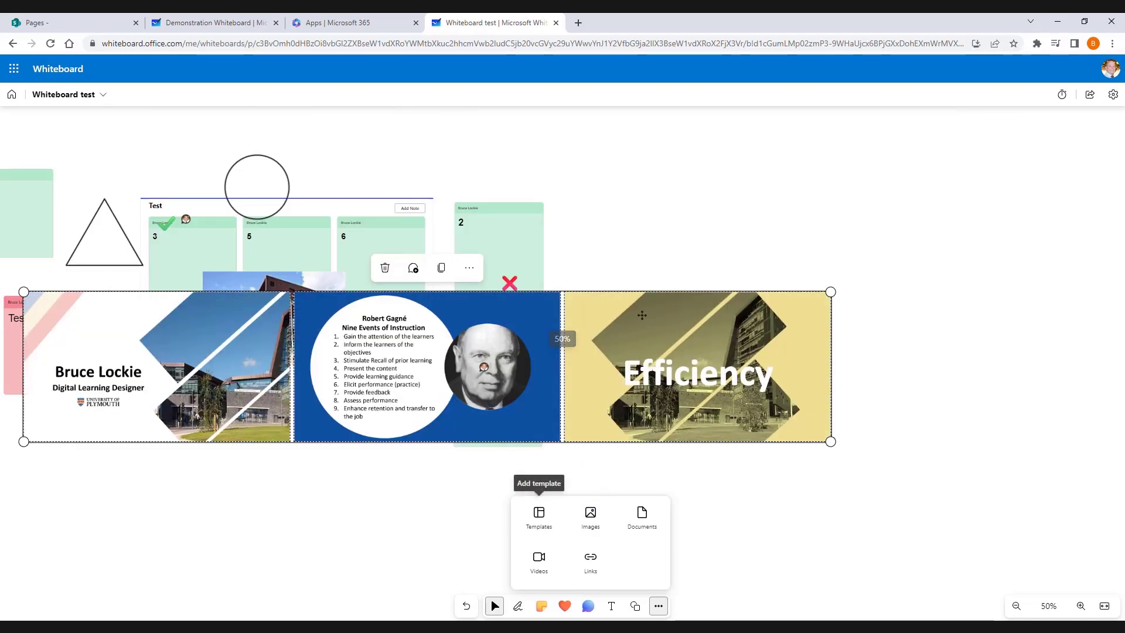
{"action": "left_click_drag", "start_coordinate": [641, 314], "coordinate": [886, 128]}
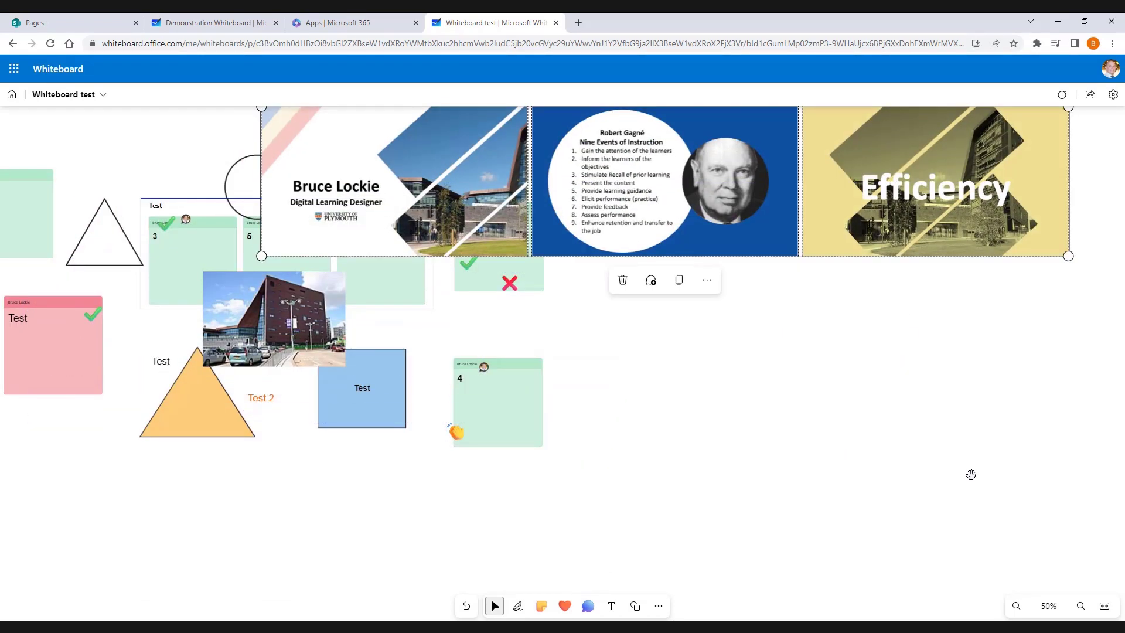
{"action": "left_click", "coordinate": [658, 606]}
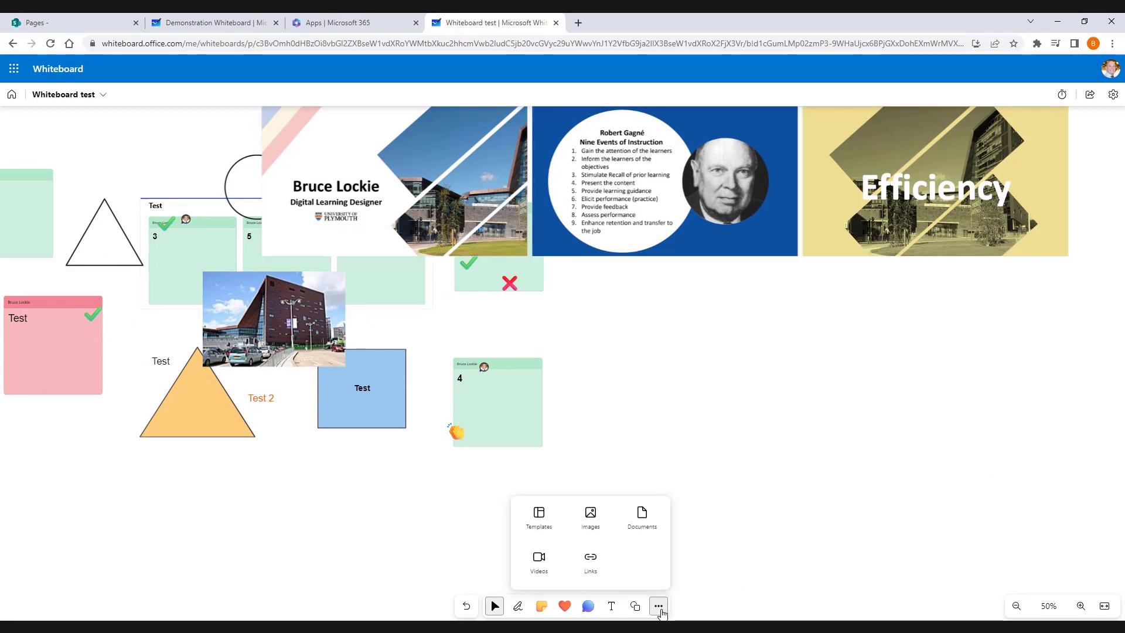
{"action": "left_click", "coordinate": [538, 564]}
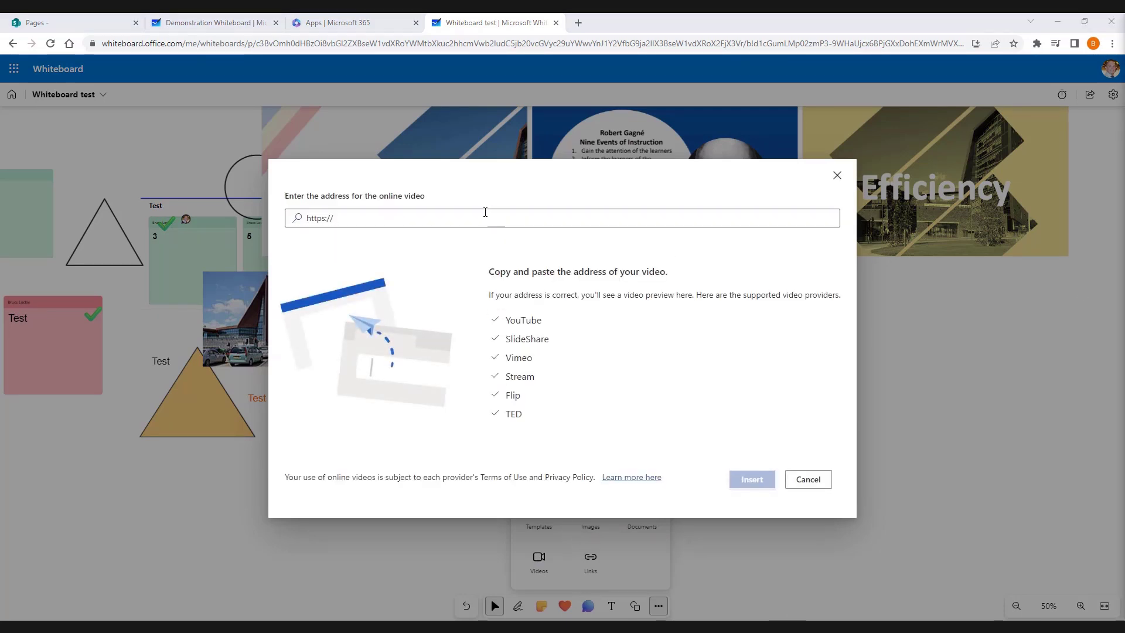
{"action": "left_click", "coordinate": [447, 211]}
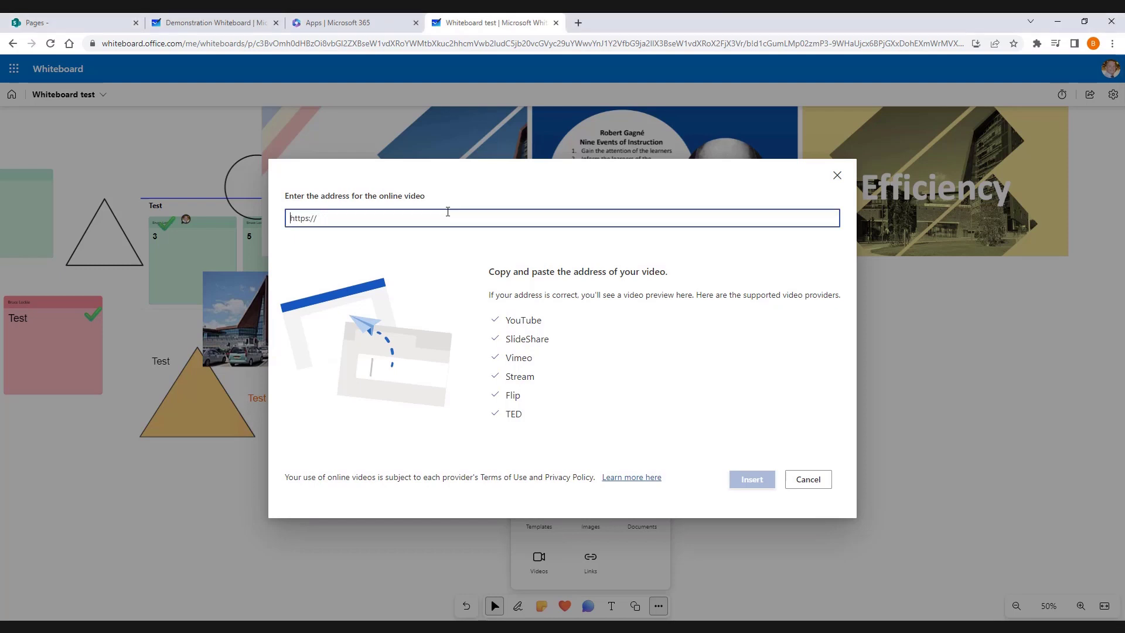
{"action": "type", "text": "https://youtu.be/E_mmnT9p3i0"}
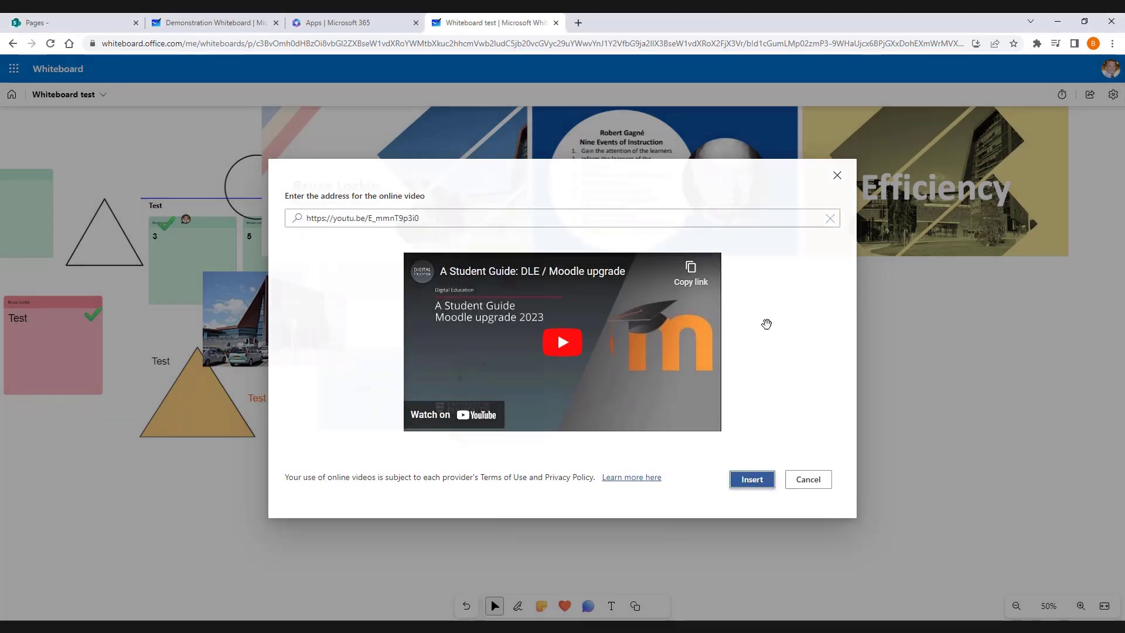
{"action": "key", "text": "Return"}
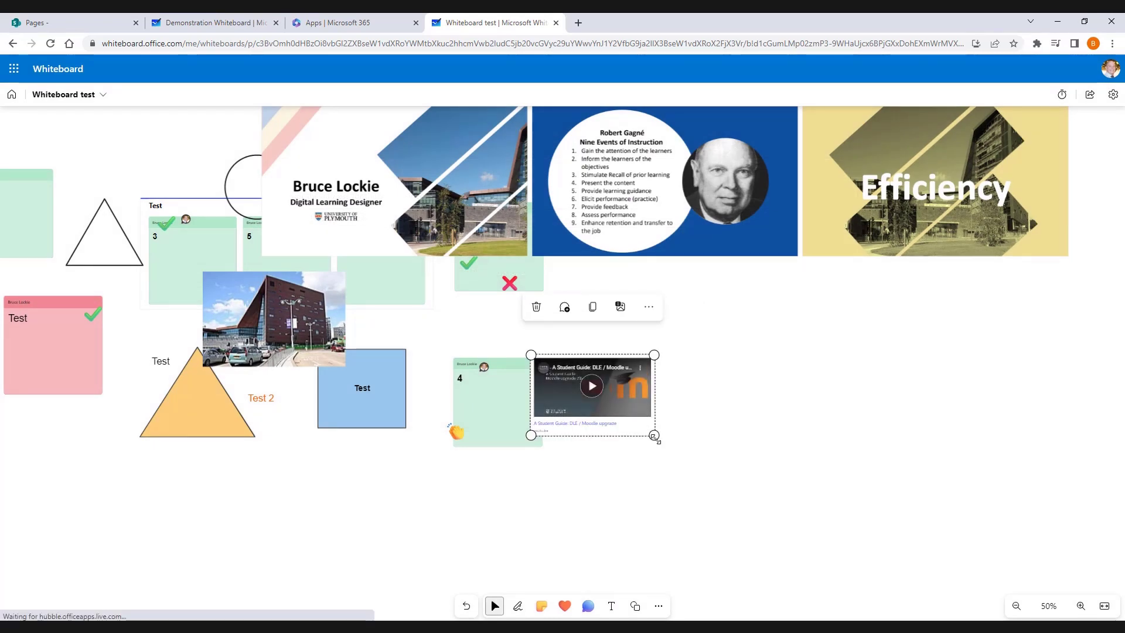
{"action": "left_click_drag", "start_coordinate": [655, 437], "coordinate": [841, 558]}
{"action": "left_click_drag", "start_coordinate": [785, 418], "coordinate": [873, 373]}
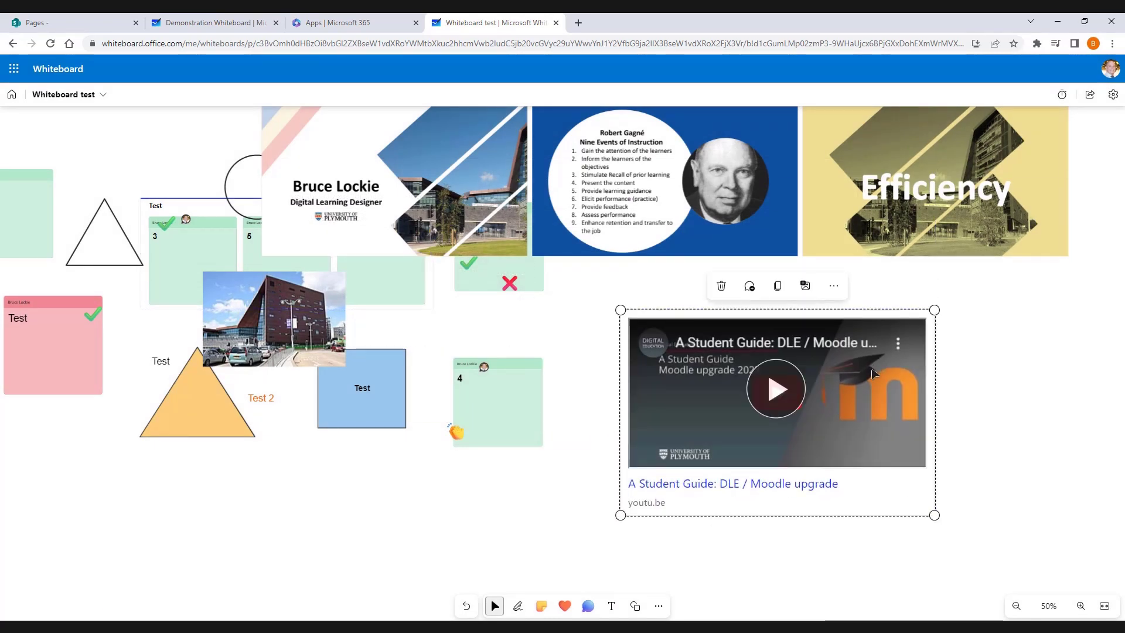
Insert a link to plymouth.ac.uk and move its preview card below the pink "Test" note.
{"action": "left_click", "coordinate": [658, 606]}
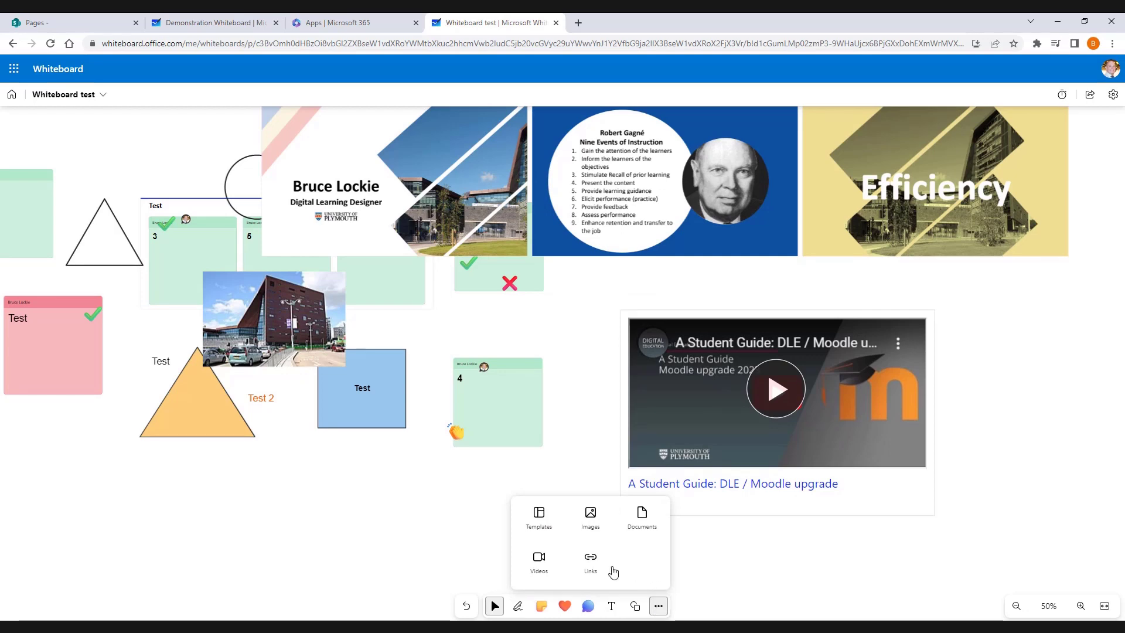
{"action": "left_click", "coordinate": [592, 565]}
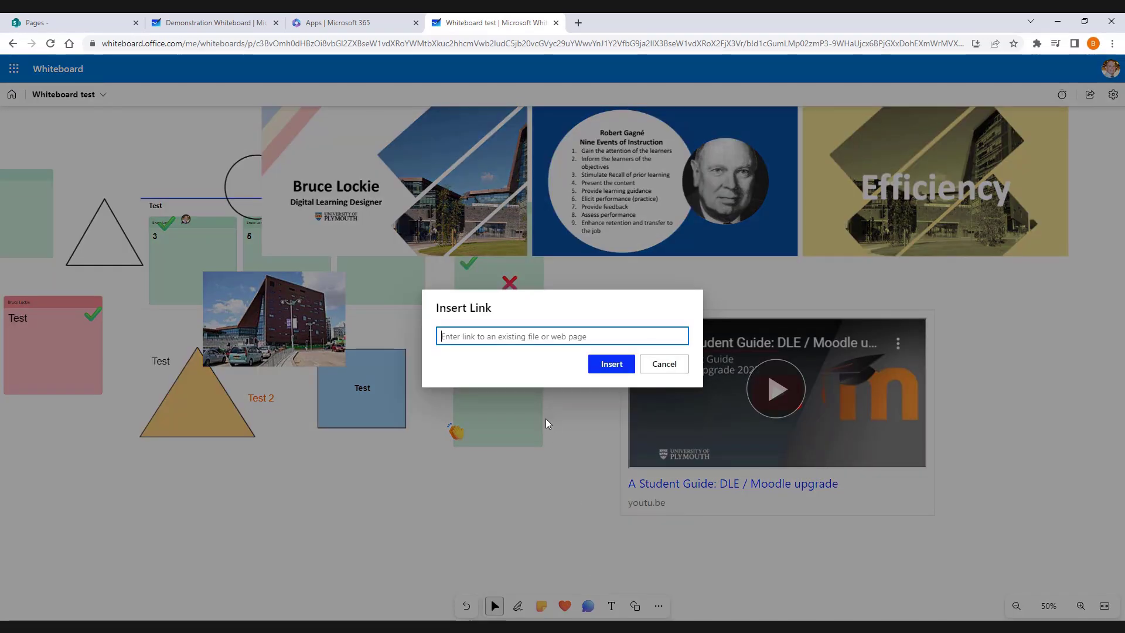
{"action": "type", "text": "pl"}
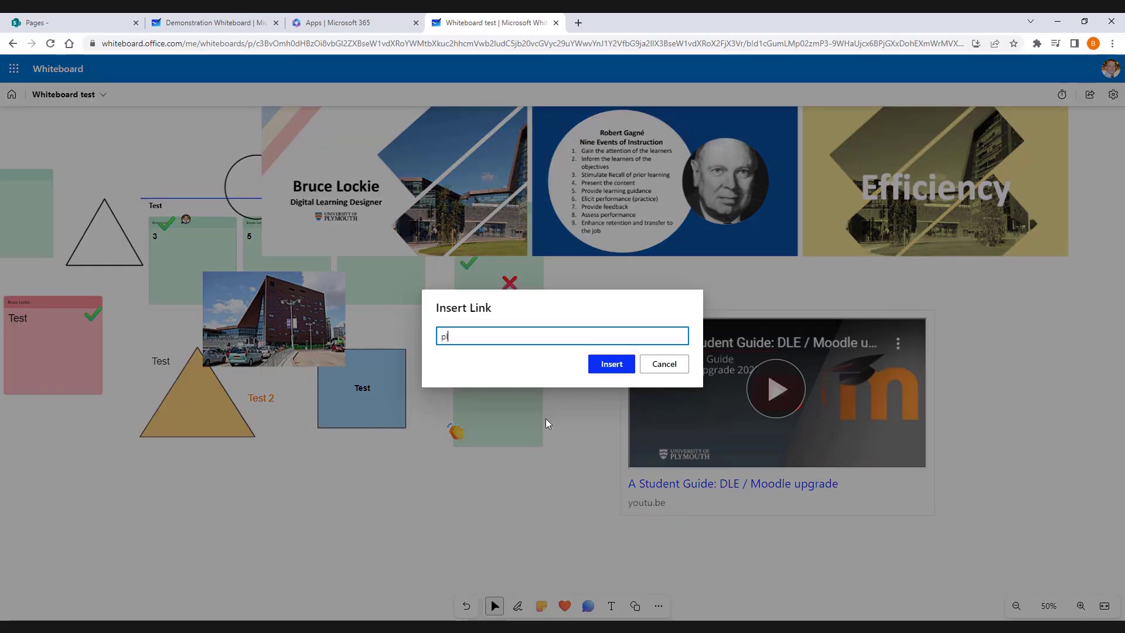
{"action": "type", "text": "ymouth.ac.uk"}
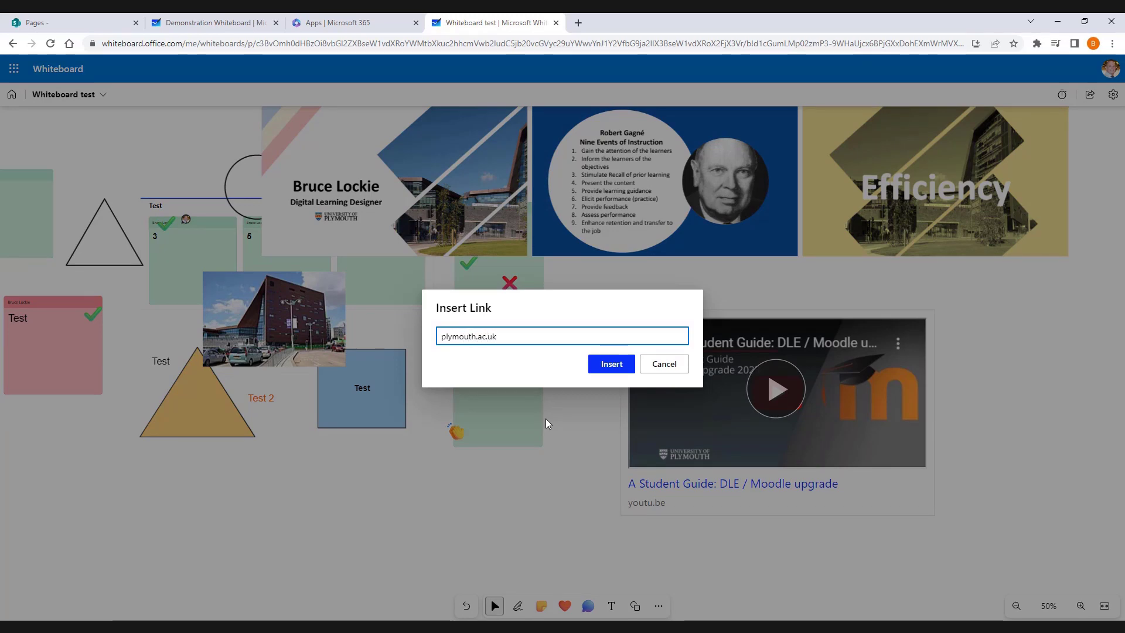
{"action": "left_click", "coordinate": [613, 366]}
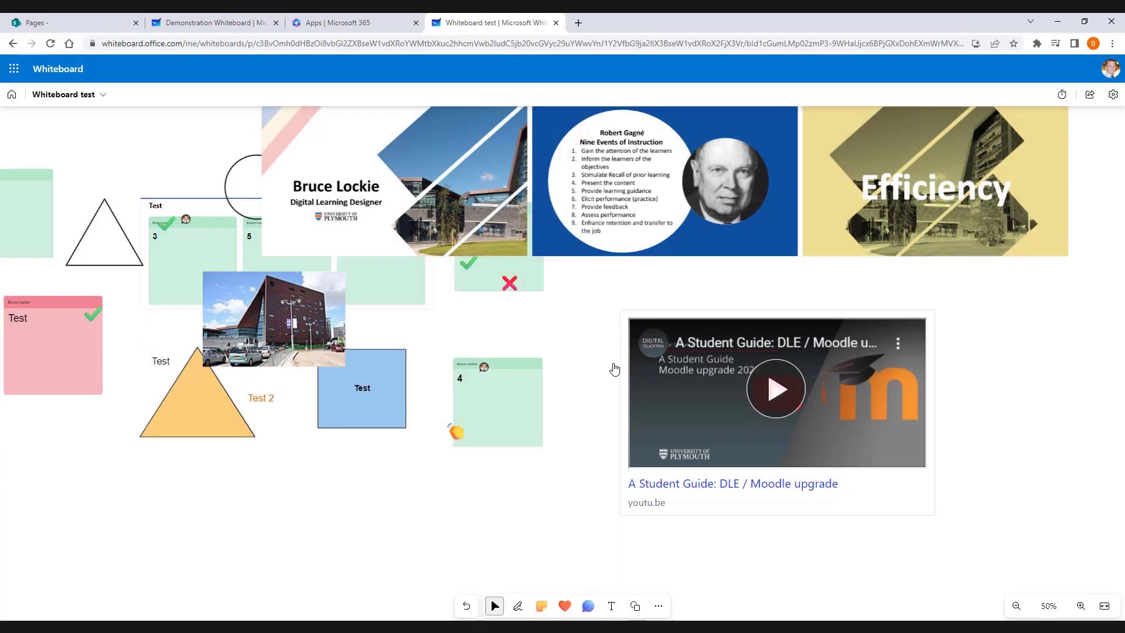
{"action": "left_click_drag", "start_coordinate": [658, 397], "coordinate": [308, 482]}
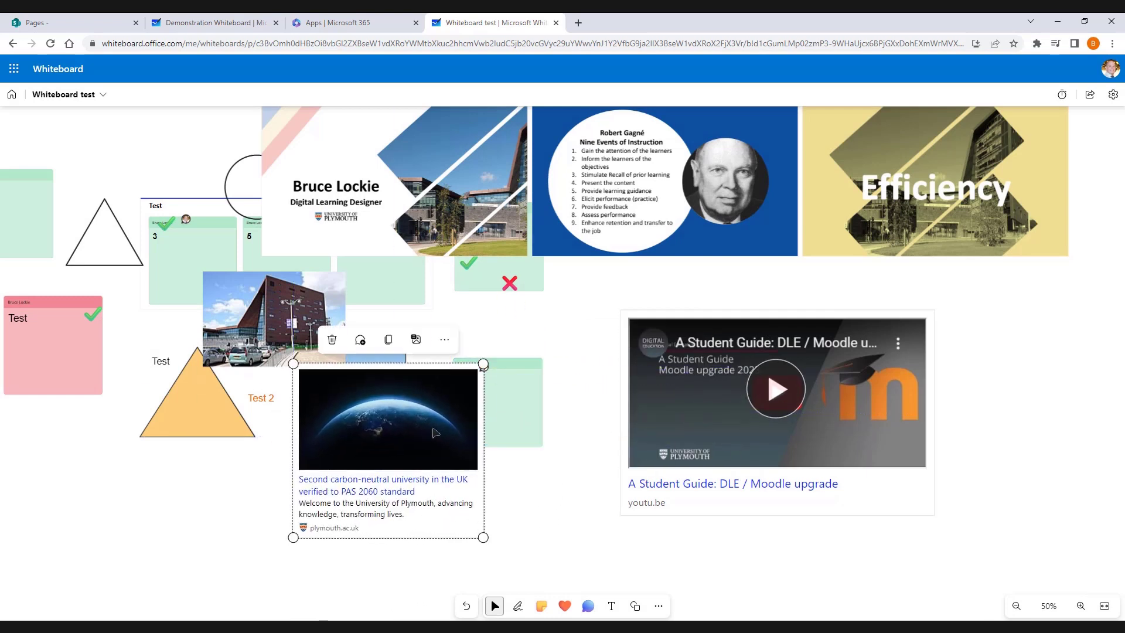
{"action": "left_click_drag", "start_coordinate": [435, 433], "coordinate": [128, 476]}
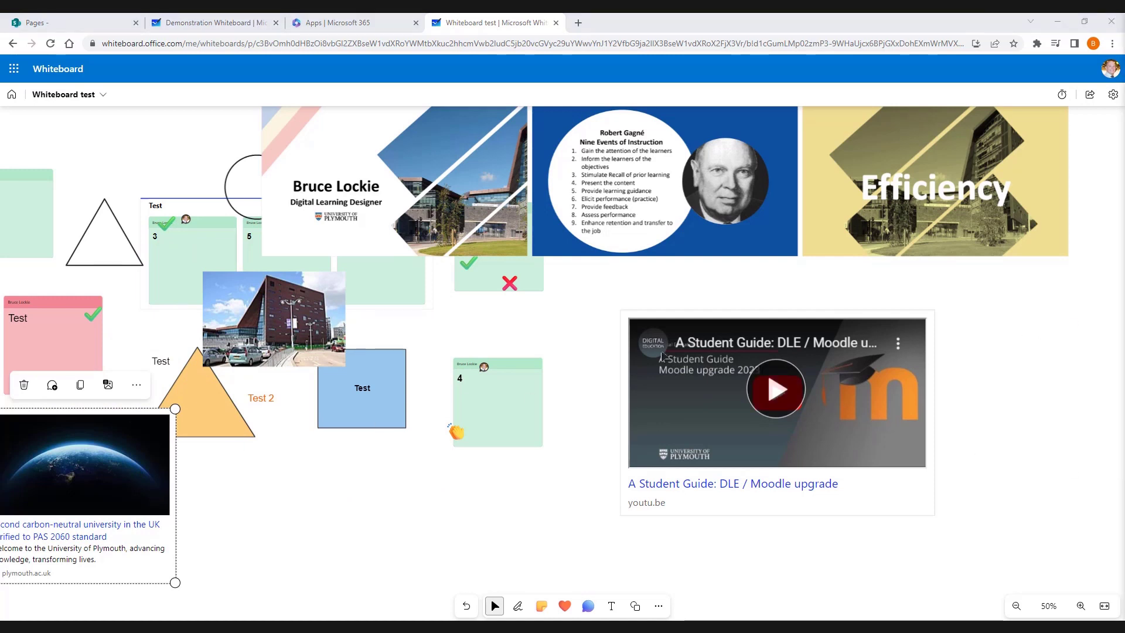
Export the board as a high-resolution image and dismiss the export confirmation and the browser's download bar.
{"action": "left_click", "coordinate": [1113, 95]}
{"action": "left_click", "coordinate": [950, 118]}
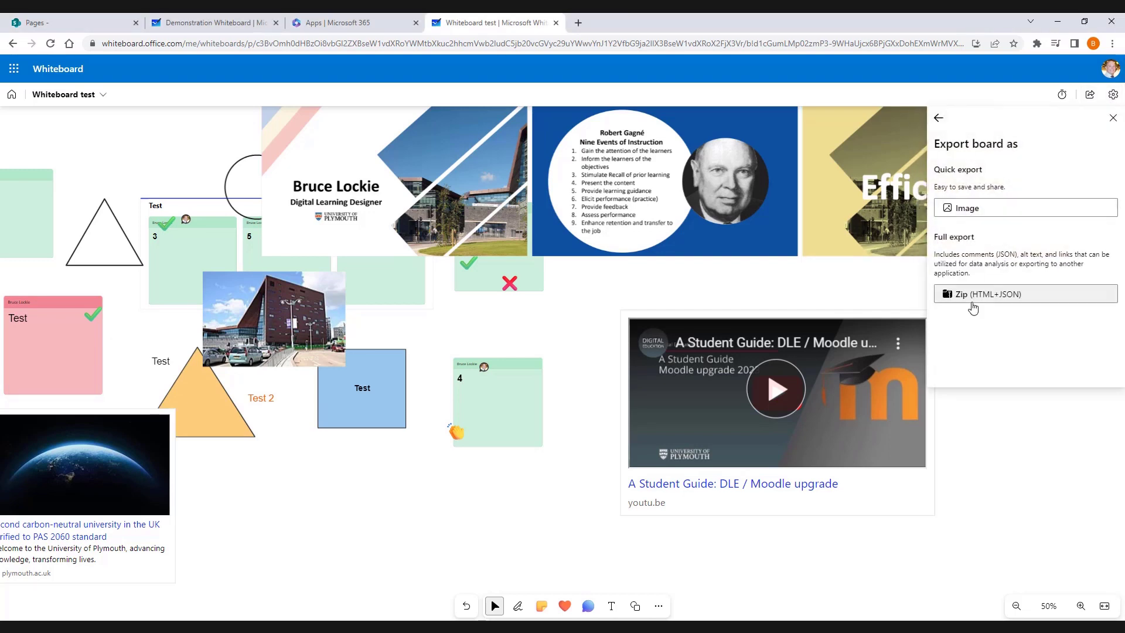
{"action": "left_click", "coordinate": [977, 211]}
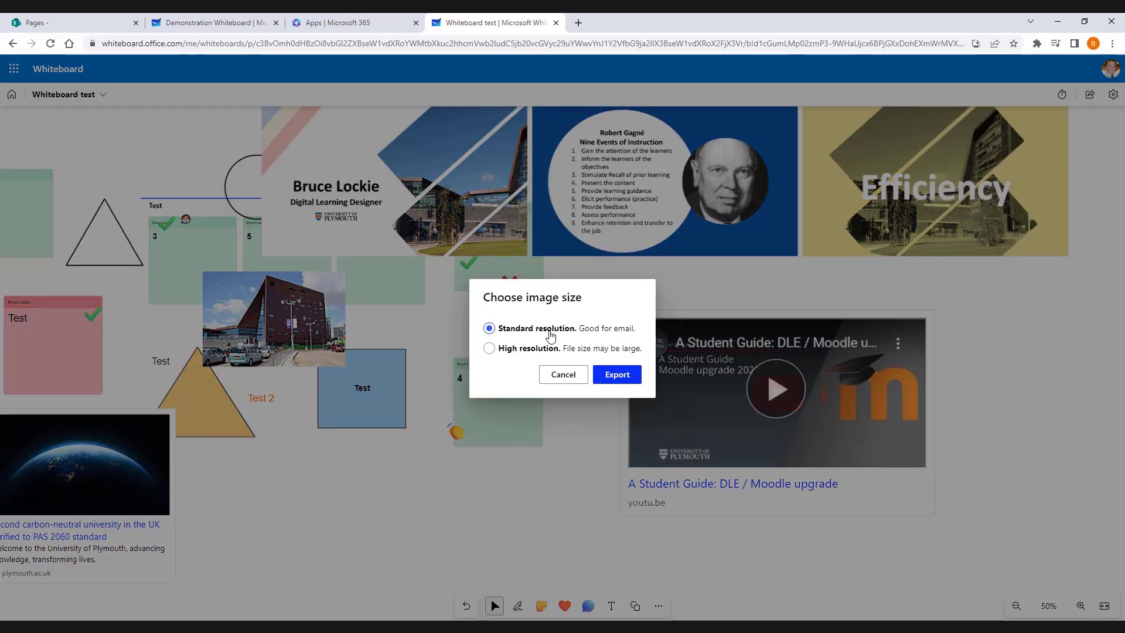
{"action": "left_click", "coordinate": [536, 352]}
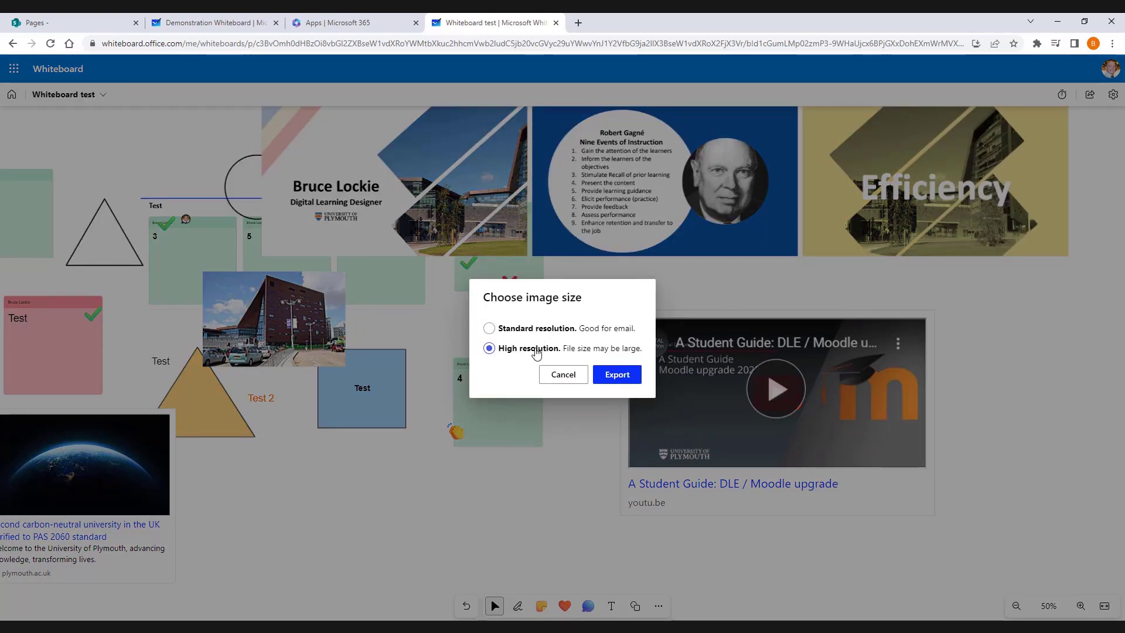
{"action": "left_click", "coordinate": [613, 375]}
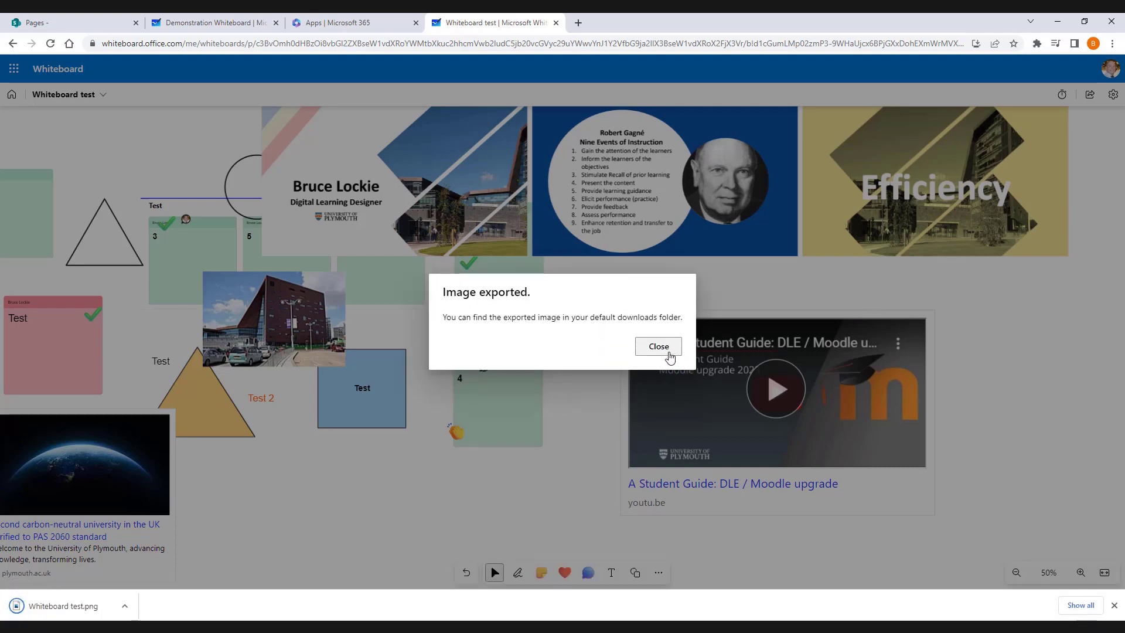
{"action": "left_click", "coordinate": [667, 354]}
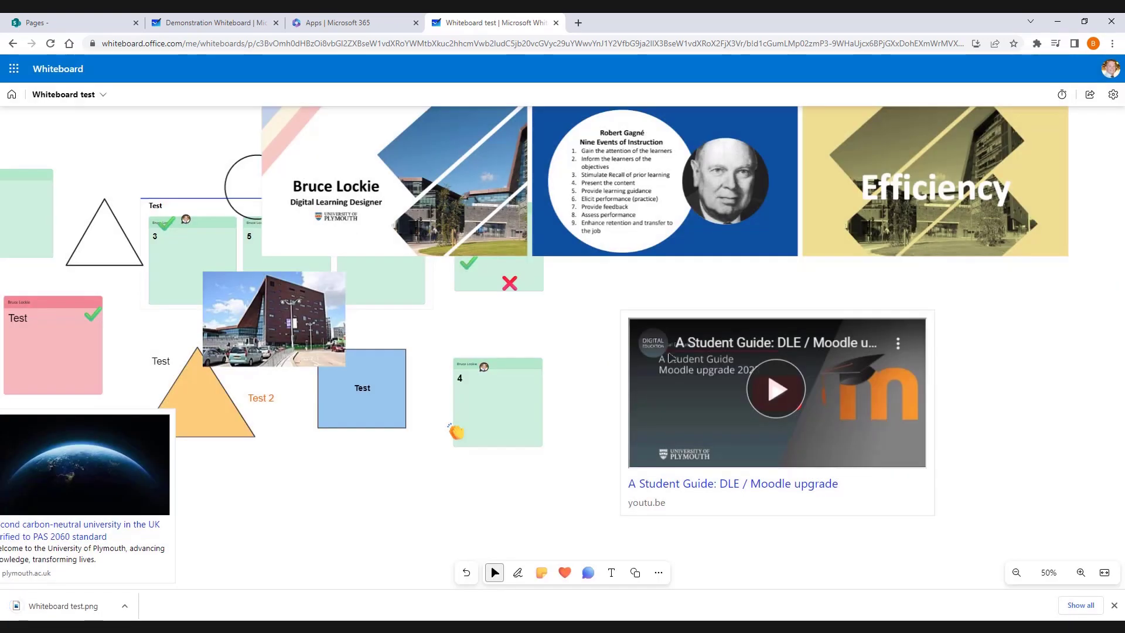
{"action": "left_click", "coordinate": [1114, 606]}
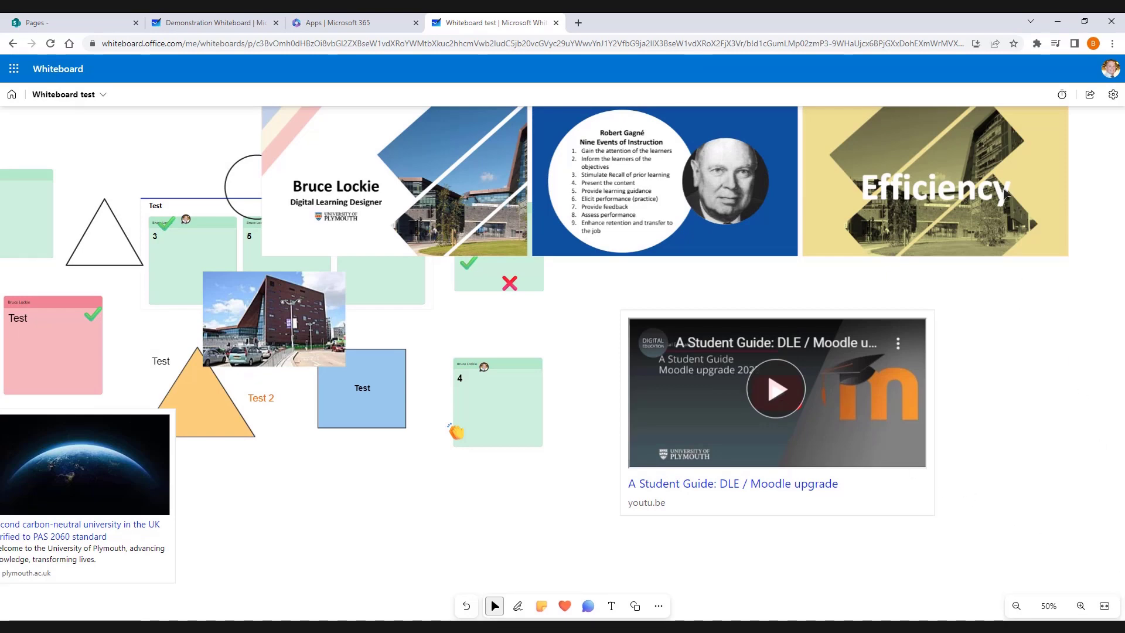
Set the board's sharing link to People in University of Plymouth with Can edit permission, and copy the link.
{"action": "left_click", "coordinate": [1091, 95]}
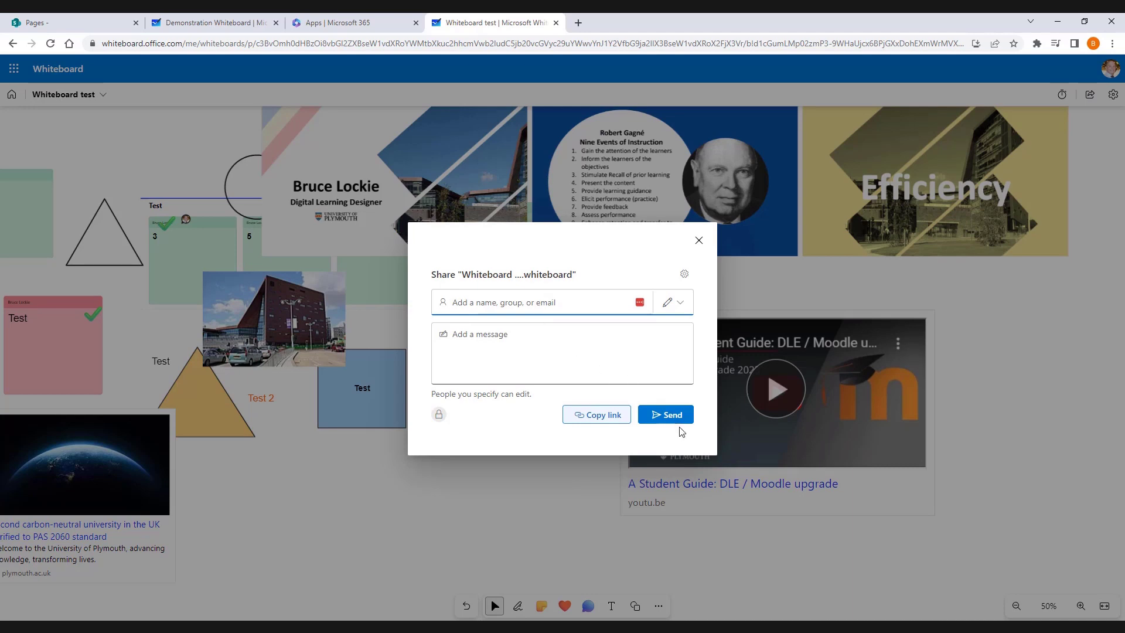
{"action": "left_click", "coordinate": [684, 275]}
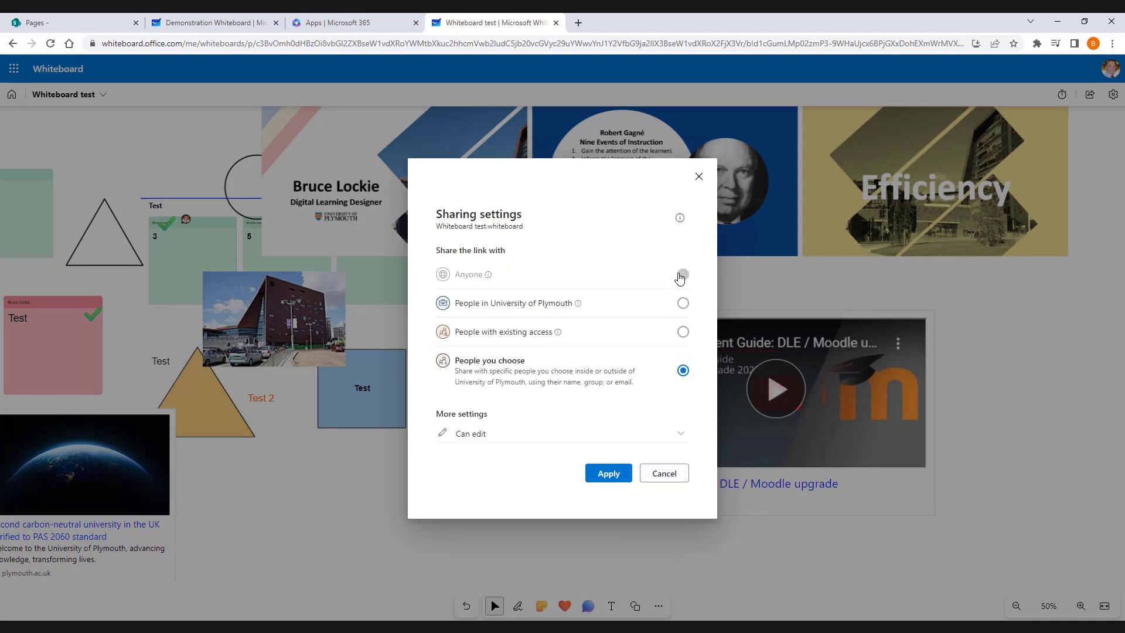
{"action": "left_click", "coordinate": [486, 306]}
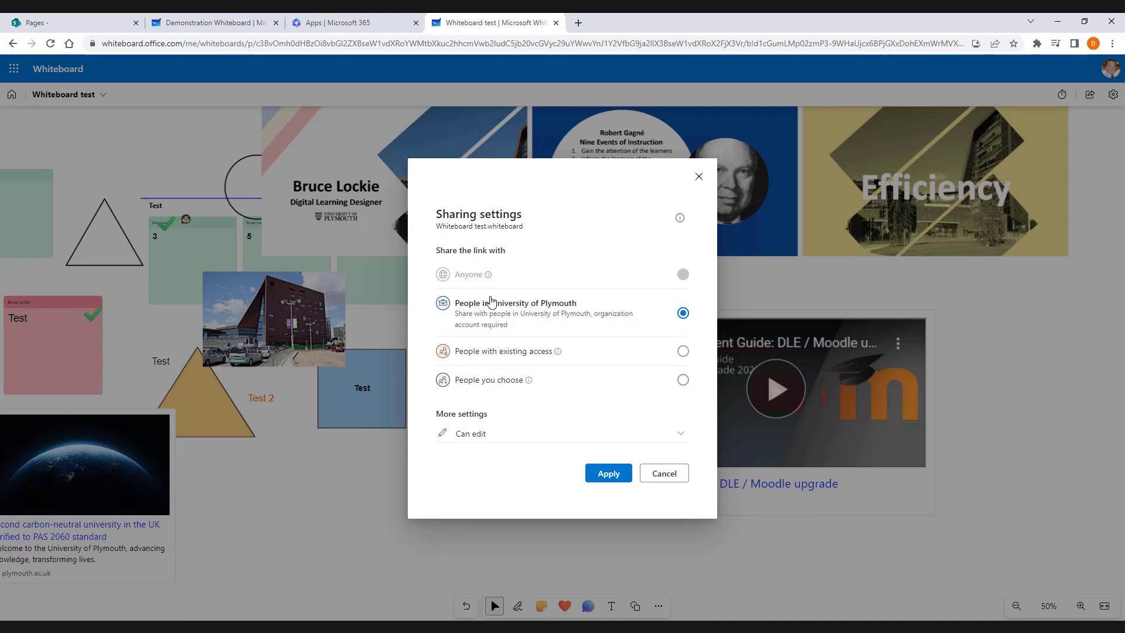
{"action": "left_click", "coordinate": [478, 440]}
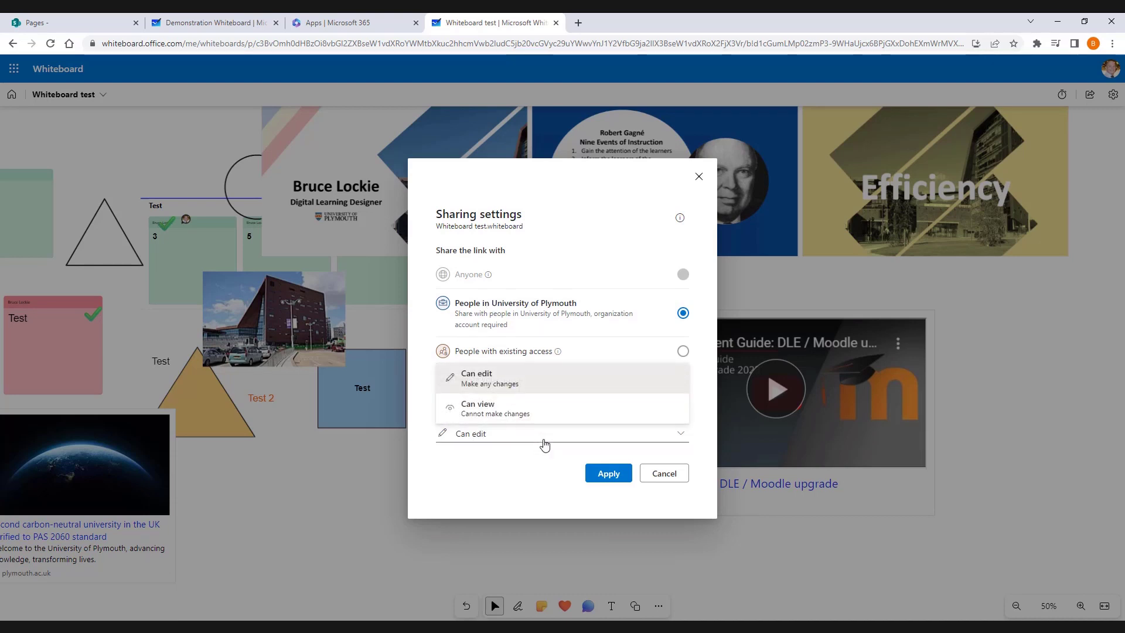
{"action": "left_click", "coordinate": [604, 472]}
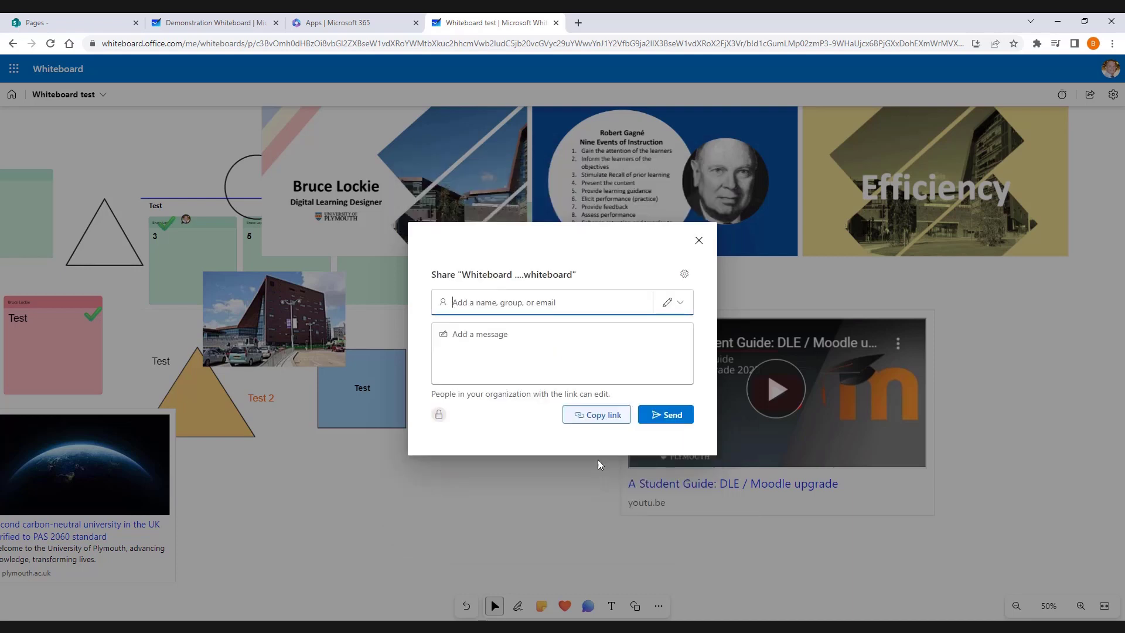
{"action": "left_click", "coordinate": [584, 422]}
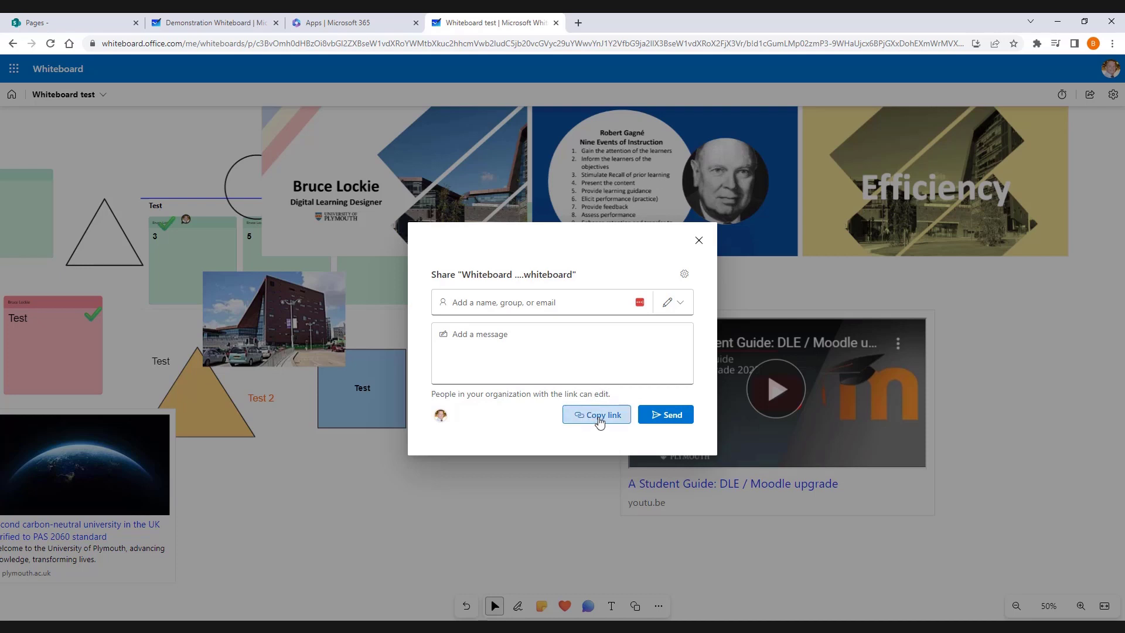
{"action": "left_click", "coordinate": [700, 240]}
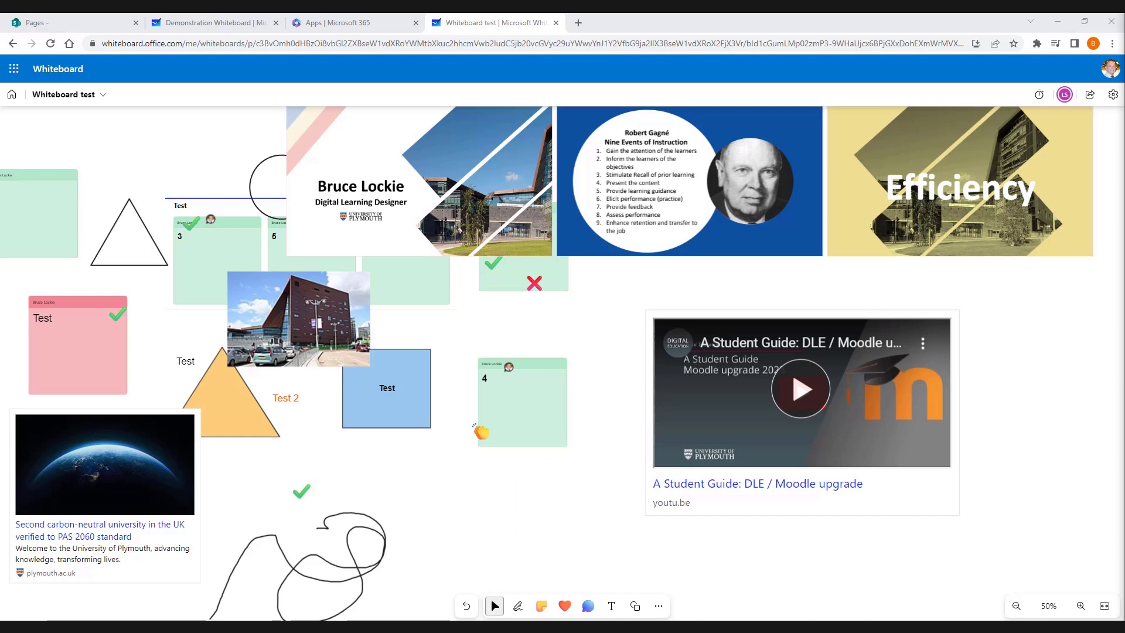
View the comment on the blue rectangle, and look through the empty canvas's options and the additional insert options.
{"action": "left_click", "coordinate": [396, 423]}
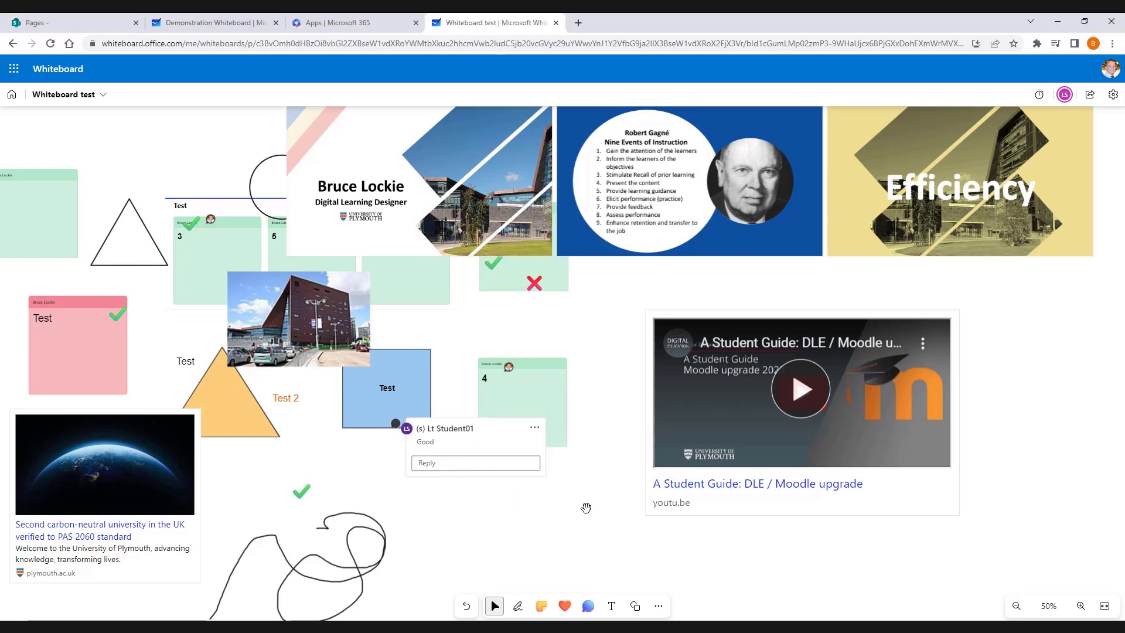
{"action": "left_click_drag", "start_coordinate": [581, 509], "coordinate": [1108, 398]}
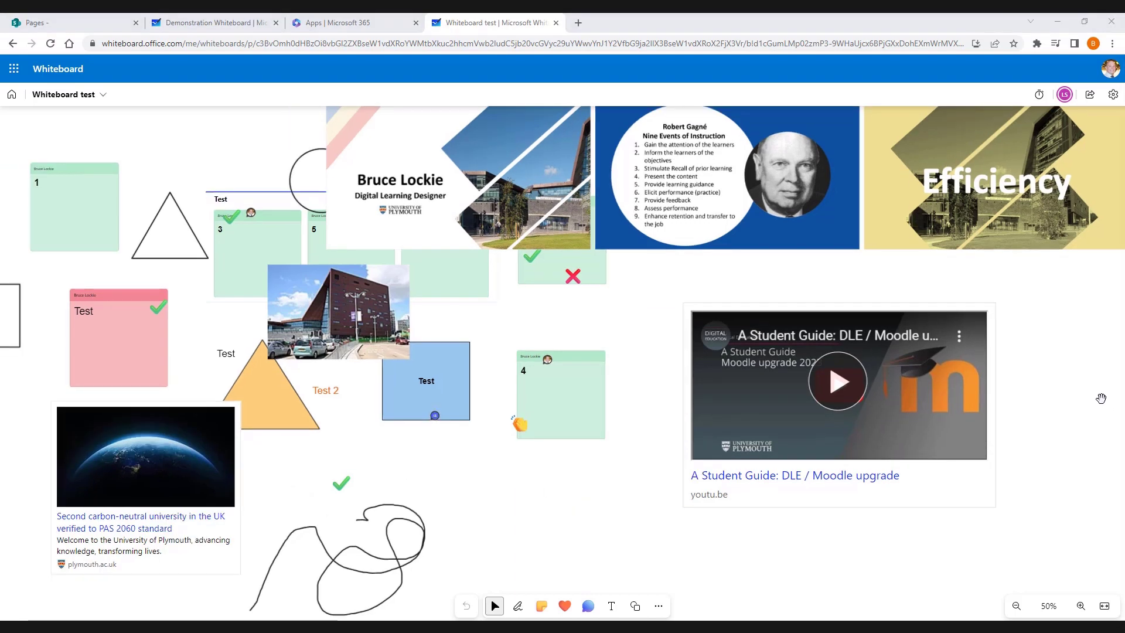
{"action": "right_click", "coordinate": [1057, 431]}
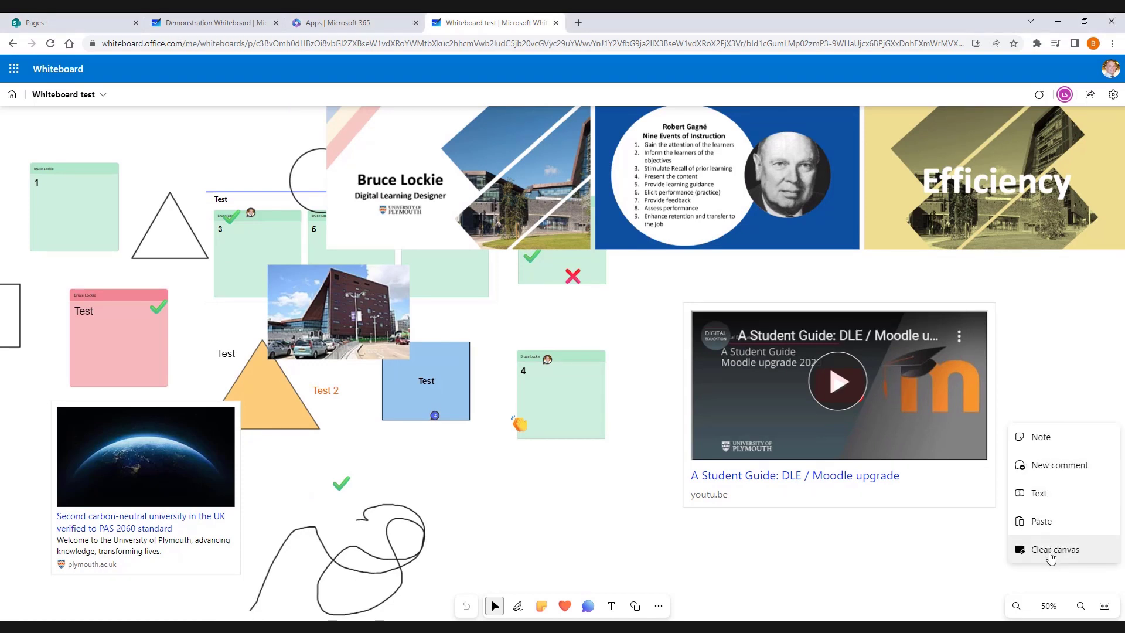
{"action": "left_click", "coordinate": [974, 539]}
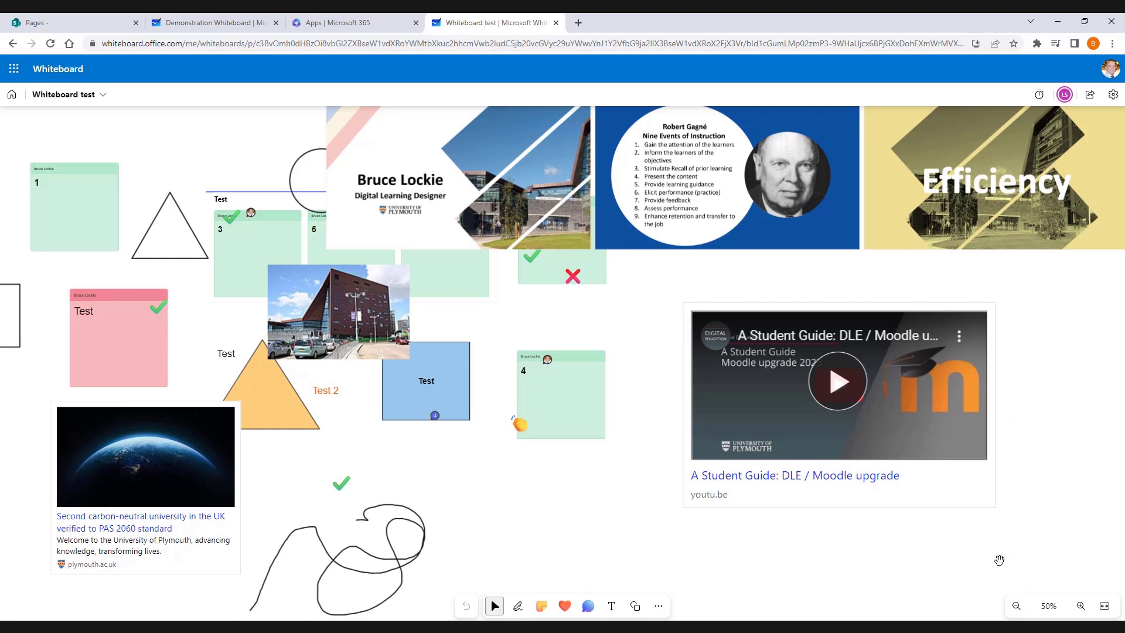
{"action": "left_click", "coordinate": [660, 608]}
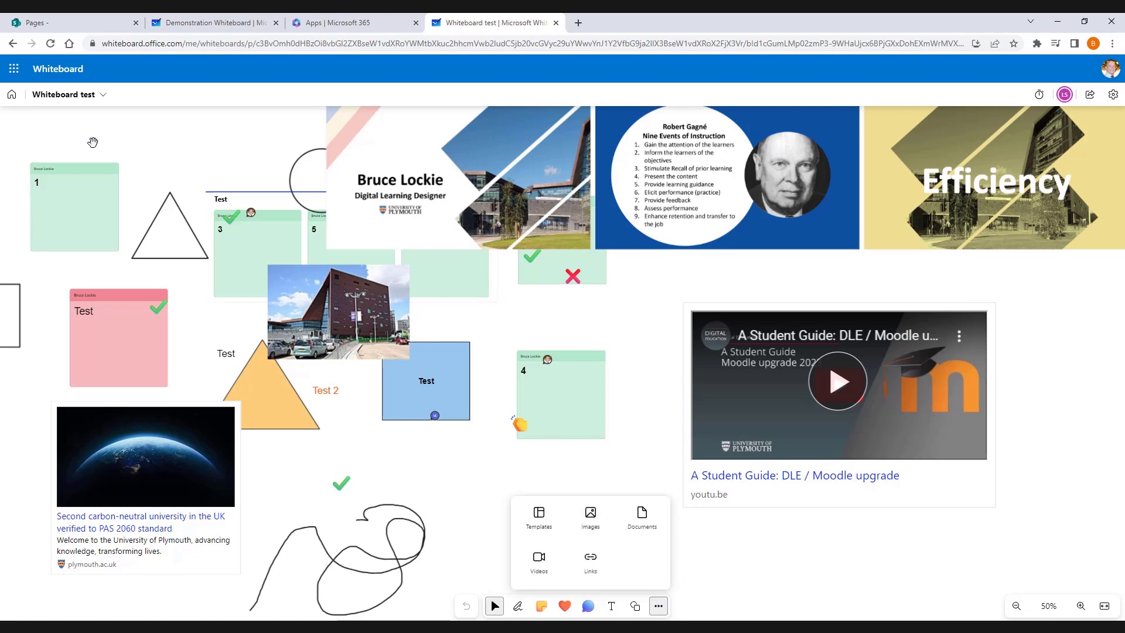
Return to the board list, create another new whiteboard and search its templates for "sw".
{"action": "left_click", "coordinate": [13, 97]}
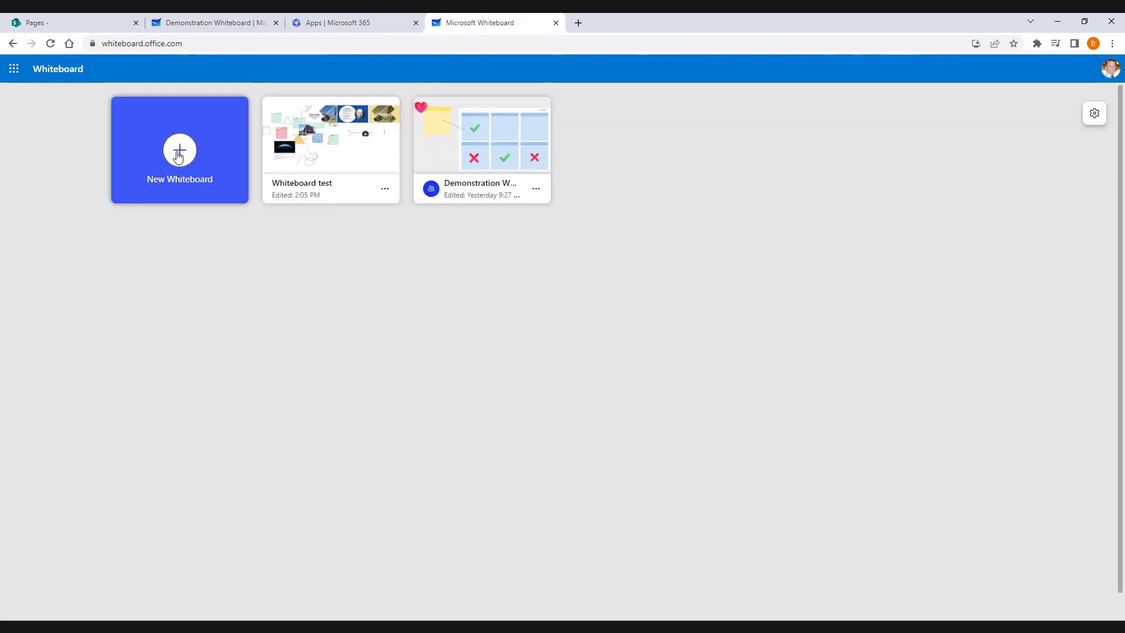
{"action": "left_click", "coordinate": [176, 152]}
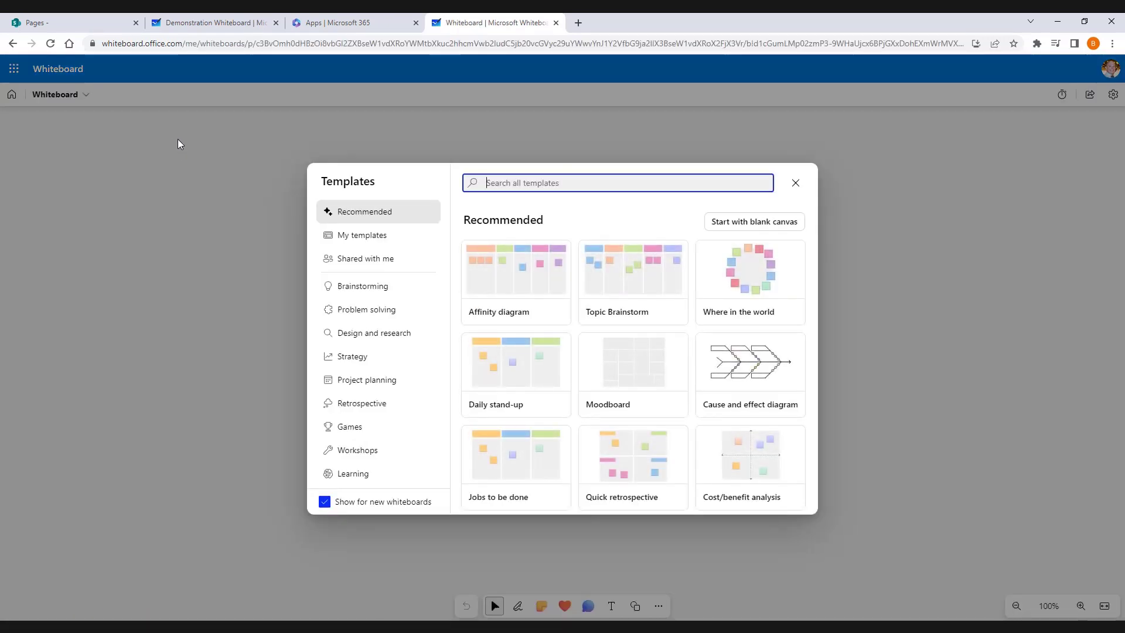
{"action": "type", "text": "sw"}
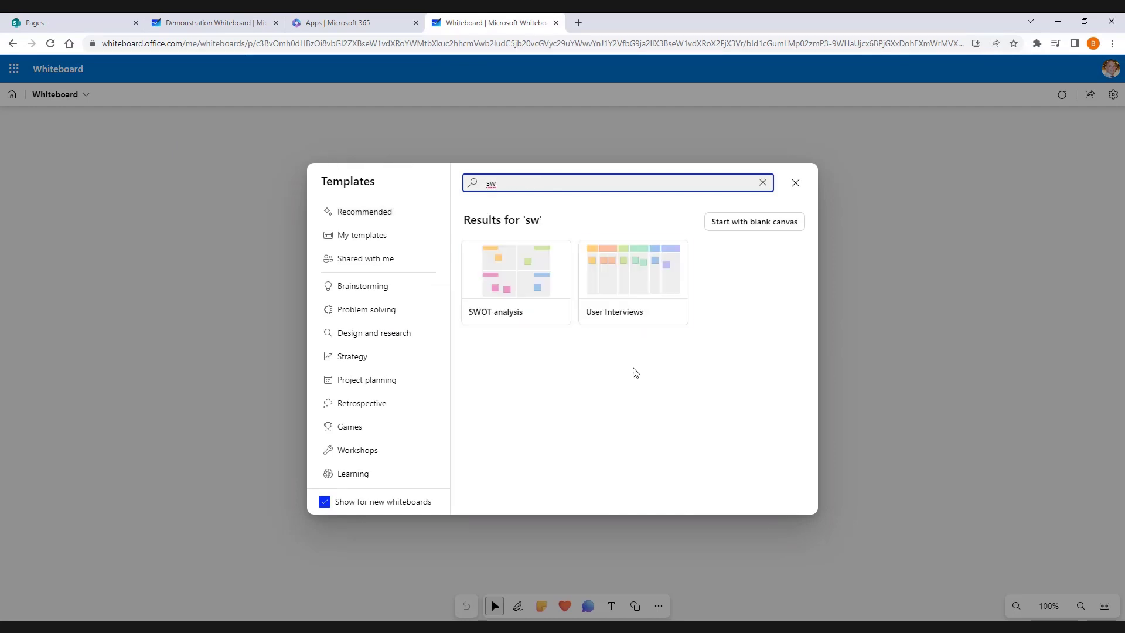
Search the whiteboard templates for "less" and, replacing that search term, for "kanban".
{"action": "left_click_drag", "start_coordinate": [545, 183], "coordinate": [450, 188]}
{"action": "type", "text": "less"}
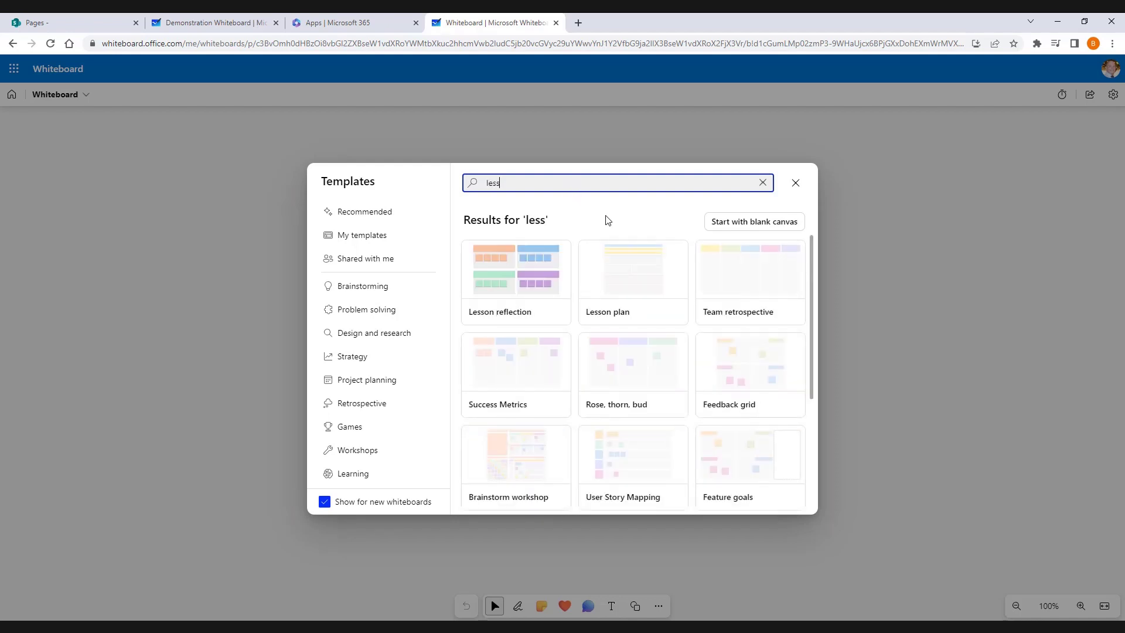
{"action": "left_click_drag", "start_coordinate": [548, 186], "coordinate": [430, 188]}
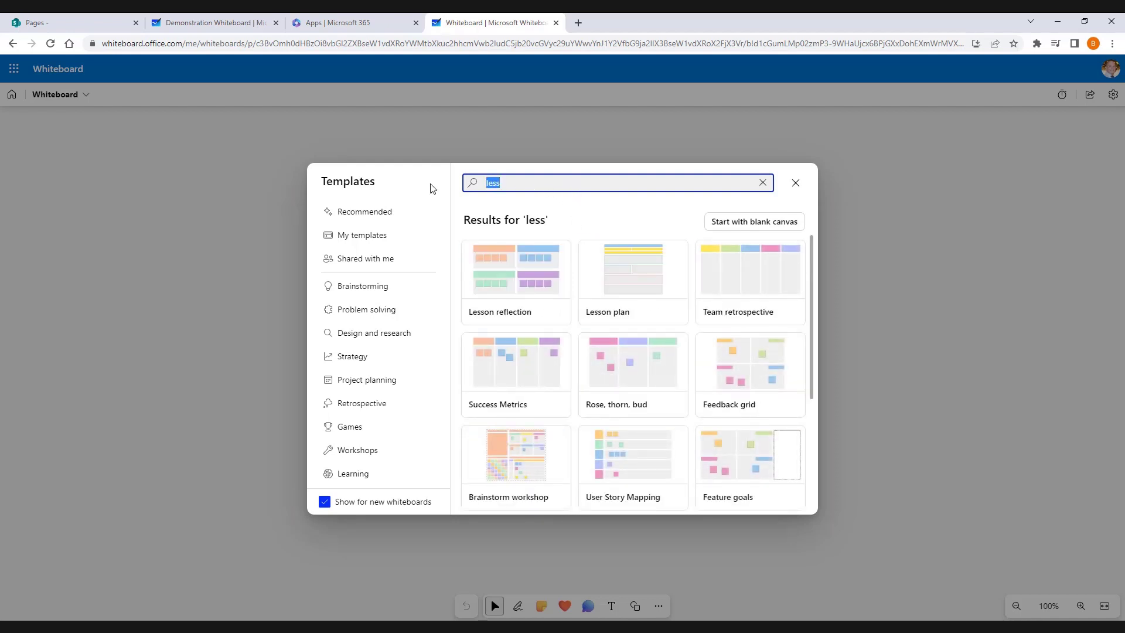
{"action": "type", "text": "ka"}
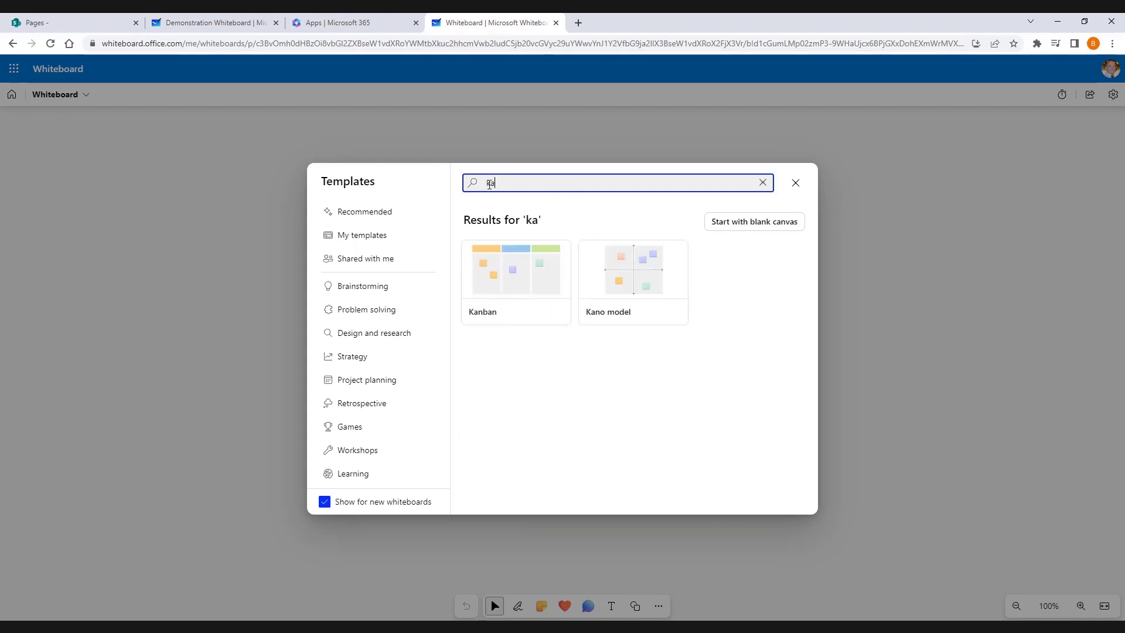
{"action": "type", "text": "nban"}
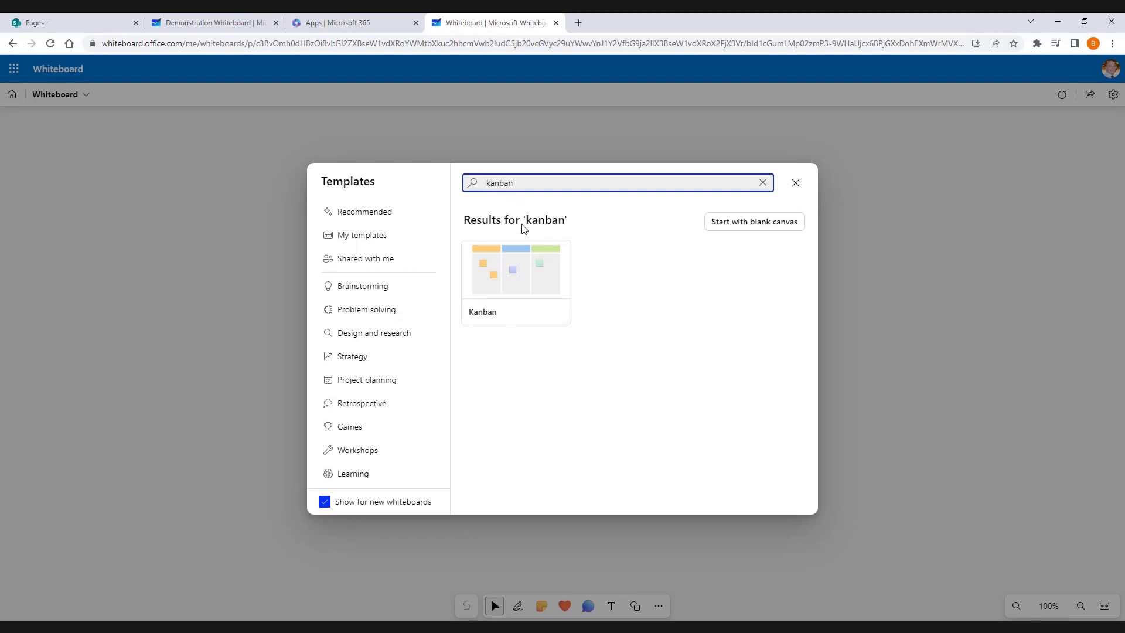
Add the Kanban template to the new board, shift the whole template slightly upward and deselect it.
{"action": "left_click", "coordinate": [521, 272]}
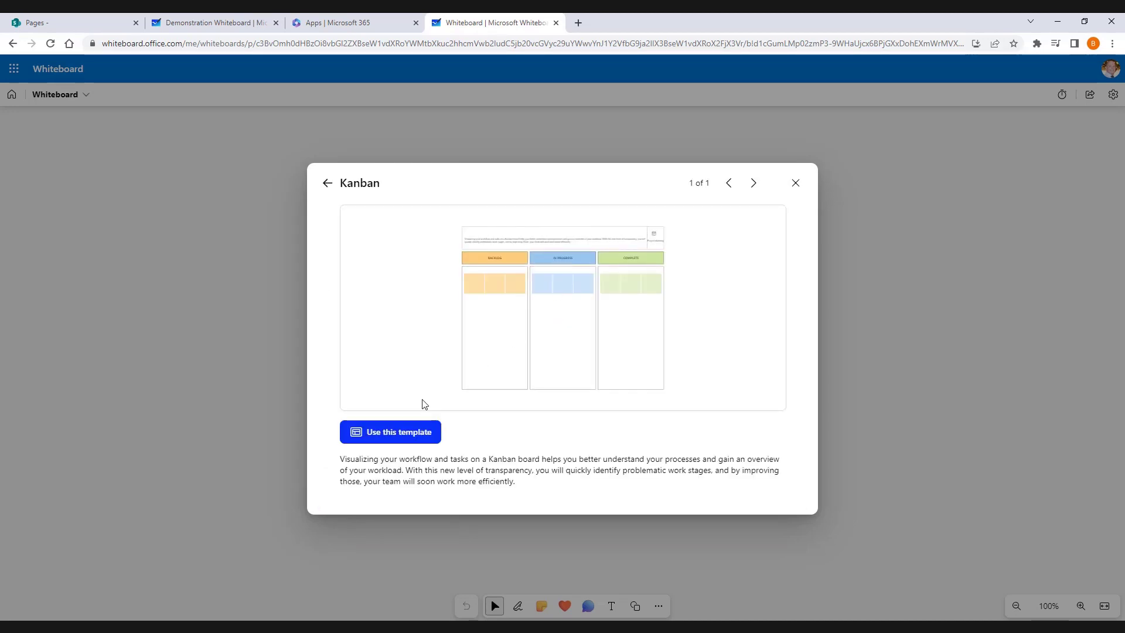
{"action": "left_click", "coordinate": [398, 437]}
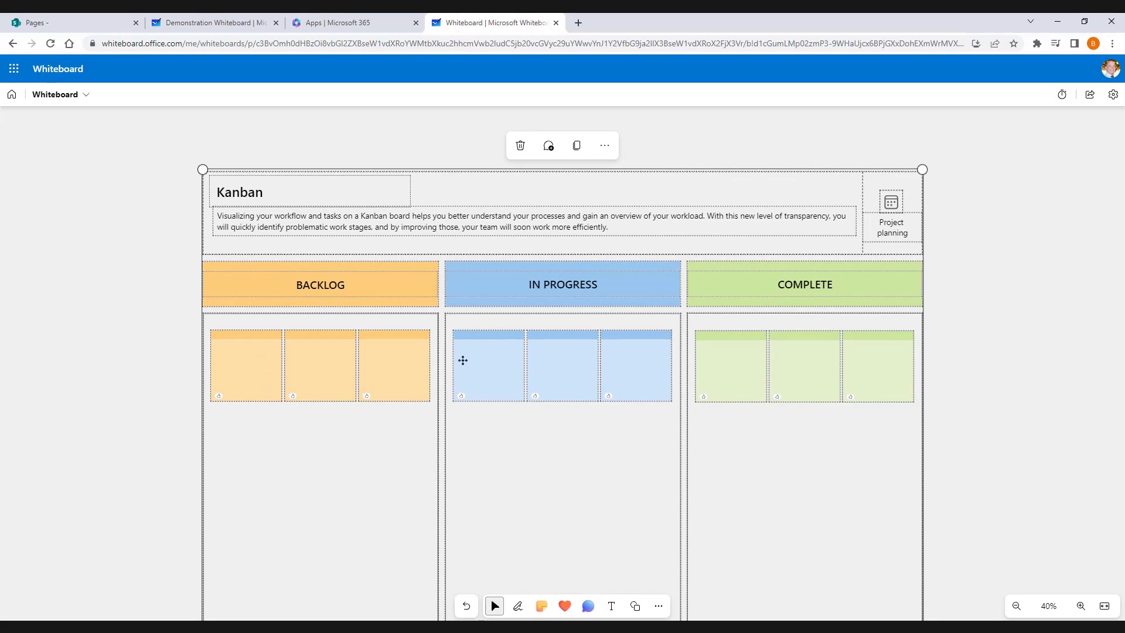
{"action": "mouse_move", "coordinate": [495, 364]}
{"action": "left_mouse_down"}
{"action": "mouse_move", "coordinate": [379, 442]}
{"action": "mouse_move", "coordinate": [492, 347]}
{"action": "left_mouse_up"}
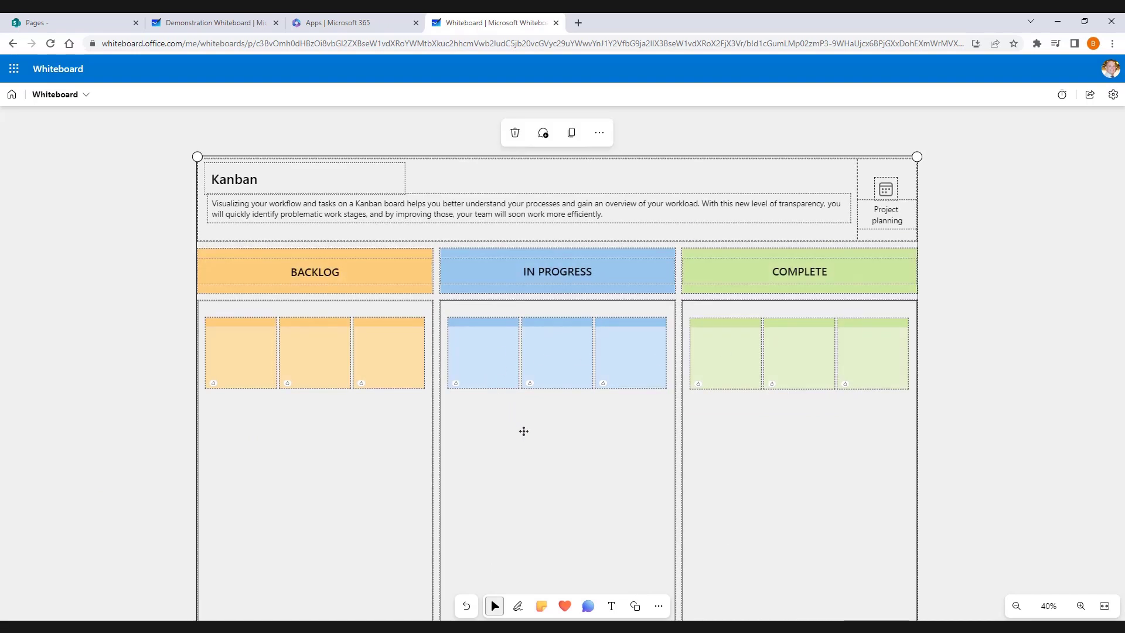
{"action": "left_click", "coordinate": [965, 422]}
Move the first blue In Progress note below the Backlog notes and the second one below the Complete notes.
{"action": "left_click", "coordinate": [474, 355]}
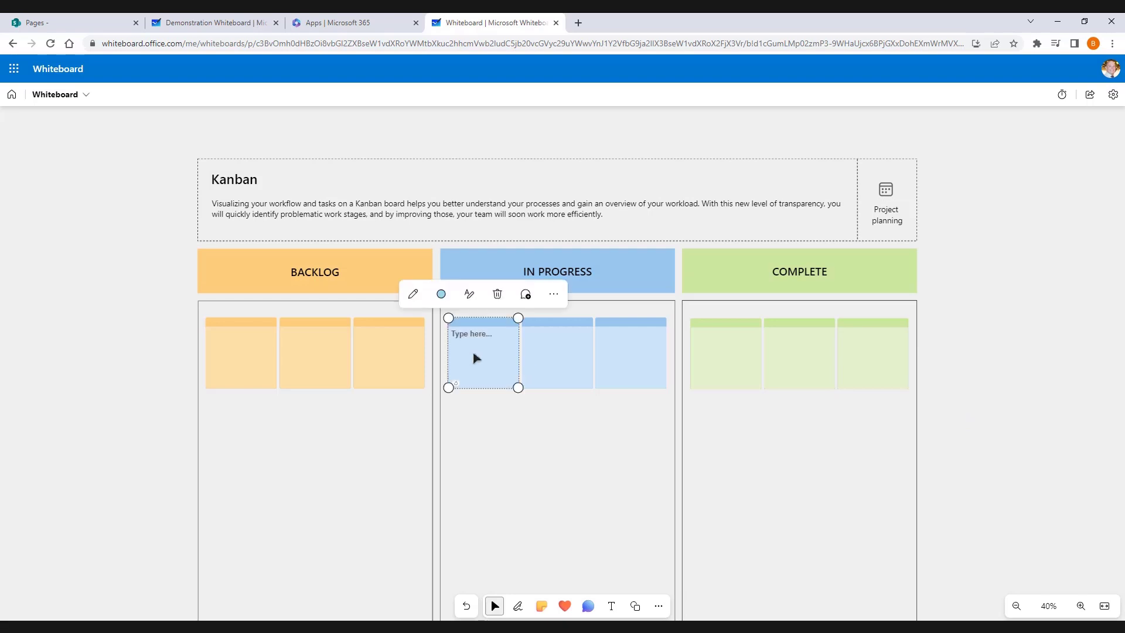
{"action": "left_click_drag", "start_coordinate": [478, 342], "coordinate": [256, 431]}
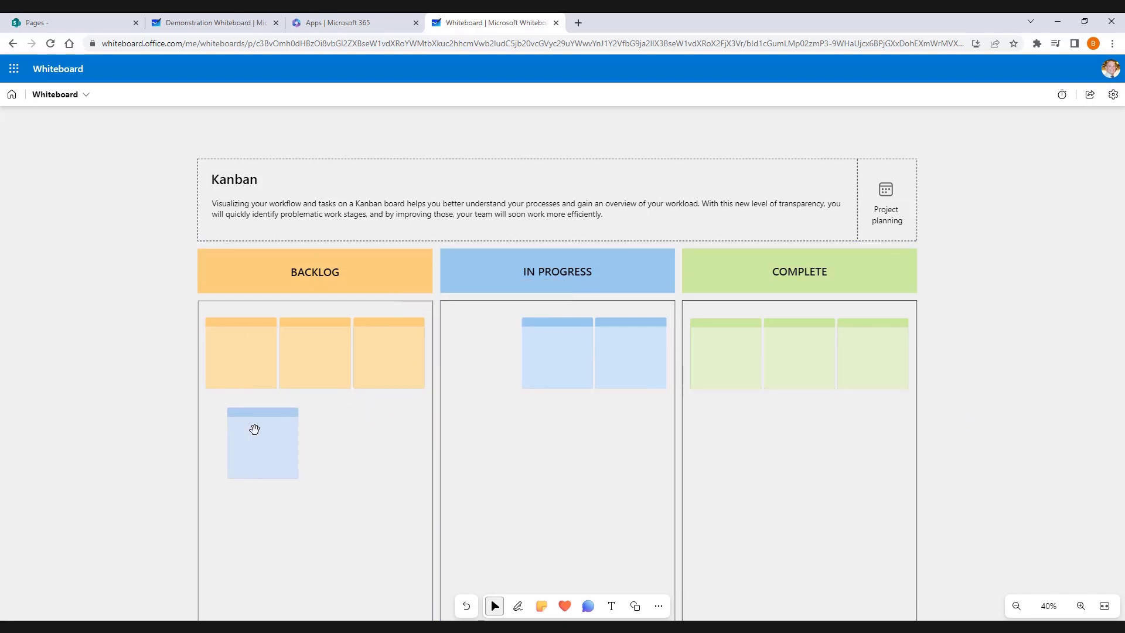
{"action": "left_click", "coordinate": [641, 416]}
{"action": "left_click_drag", "start_coordinate": [564, 361], "coordinate": [781, 442]}
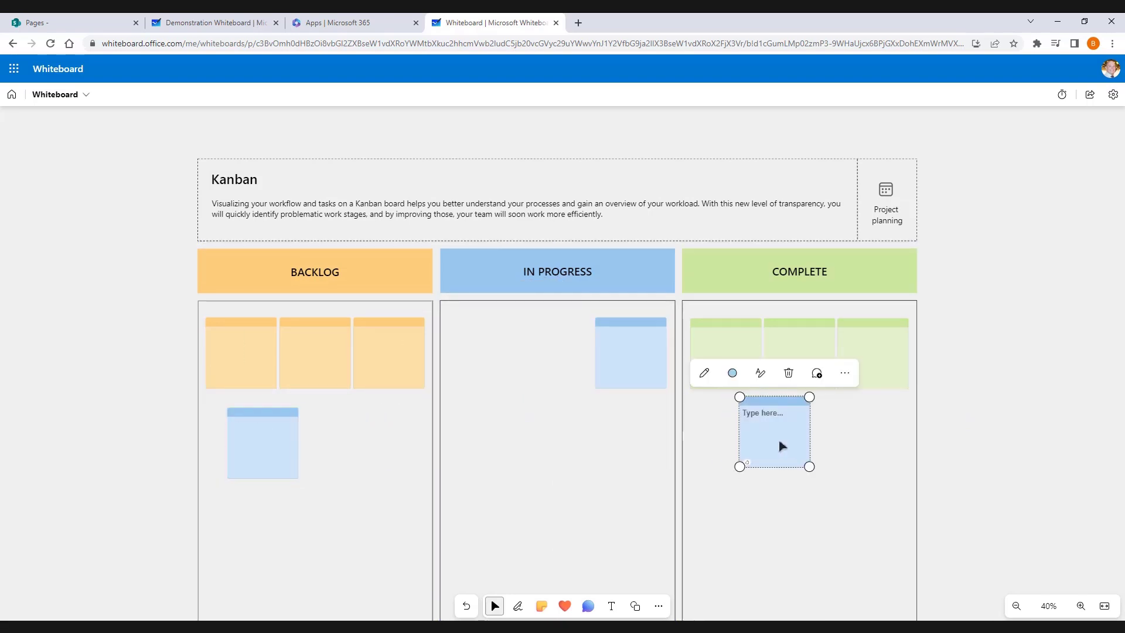